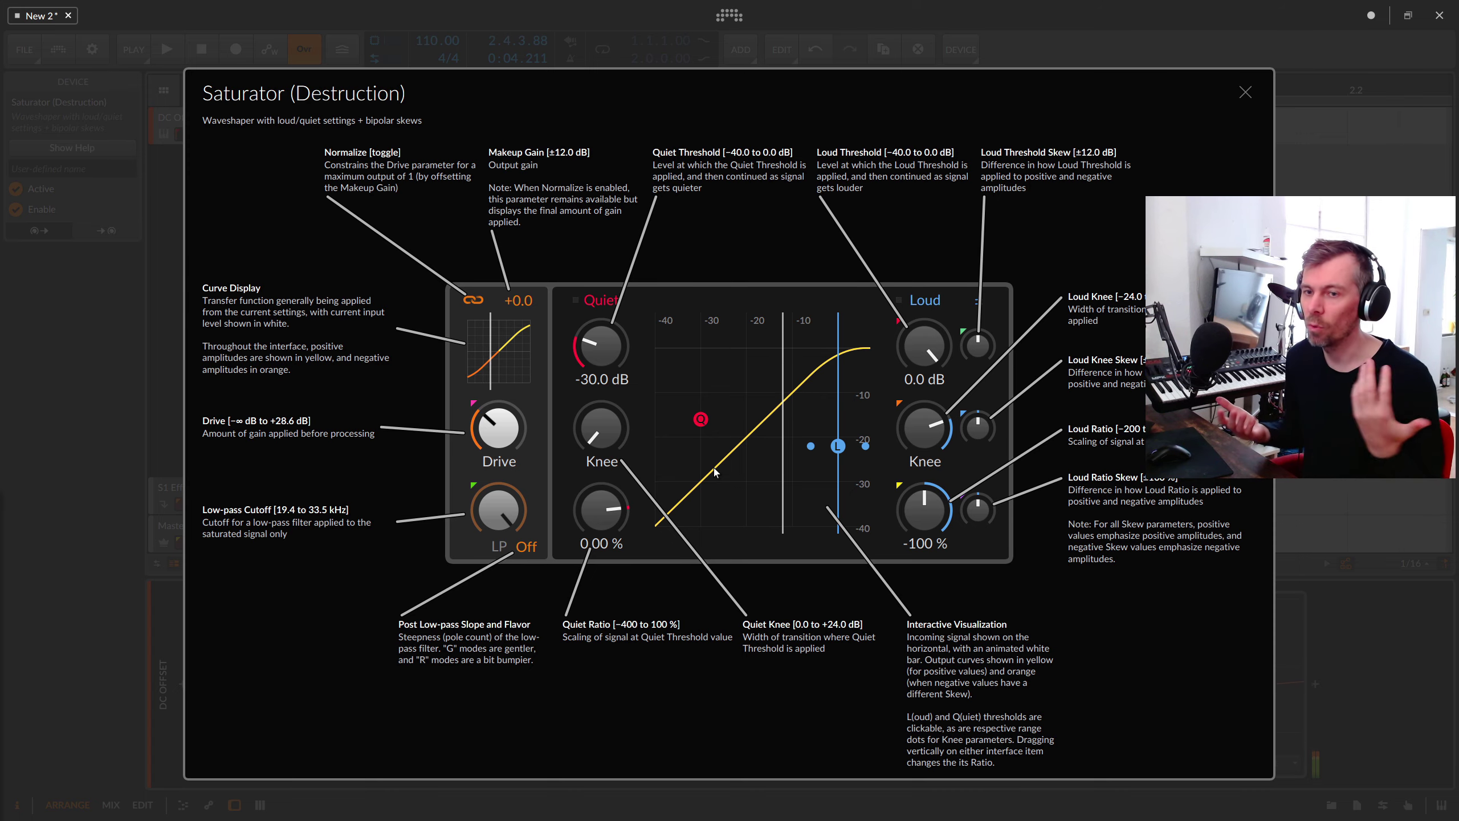
Close the Saturator help and open the enlarged display of the Oscilloscope device
{"action": "left_click", "coordinate": [1251, 95]}
{"action": "left_click", "coordinate": [906, 678]}
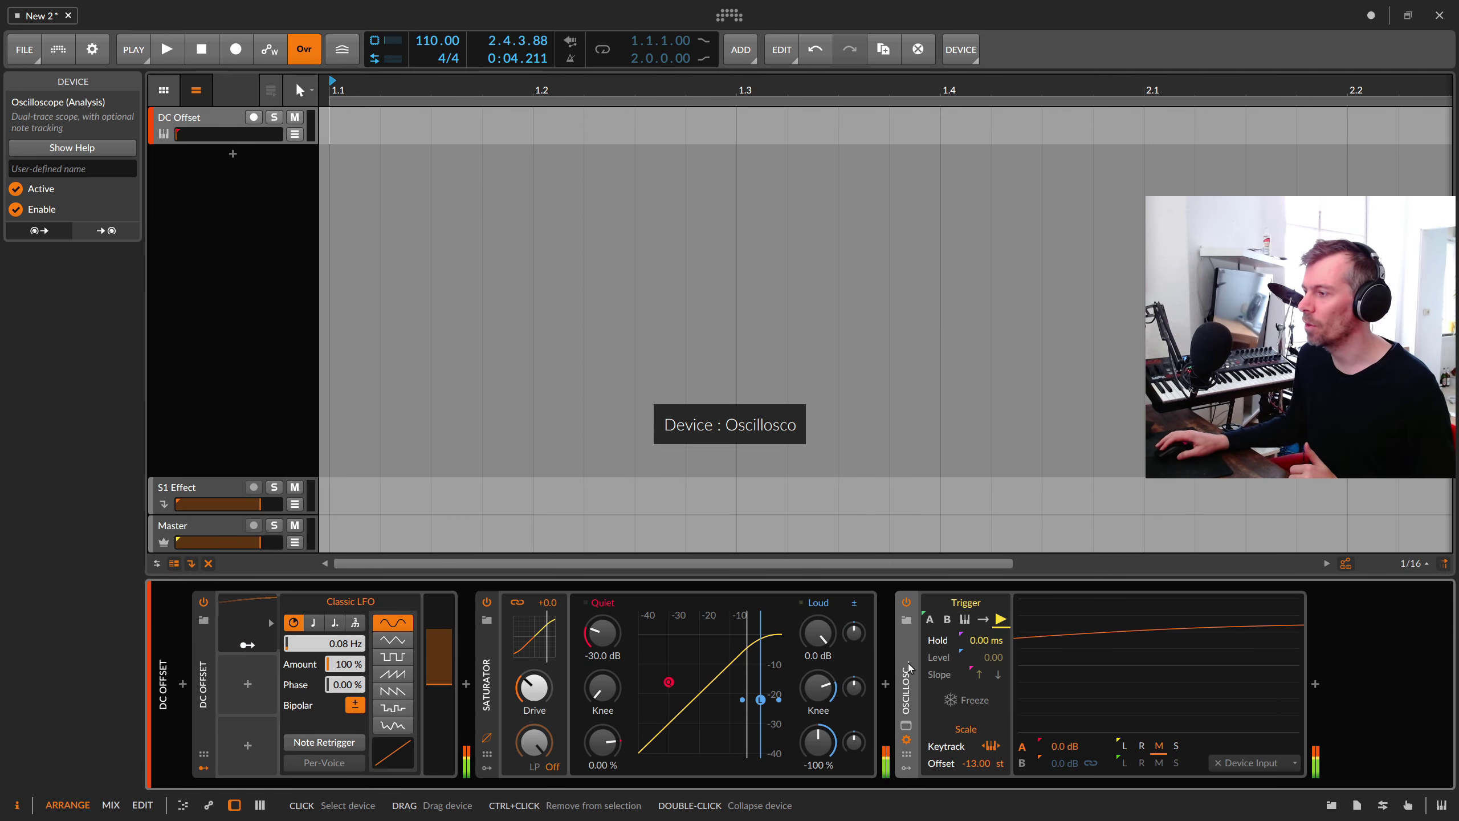
{"action": "left_click", "coordinate": [906, 726]}
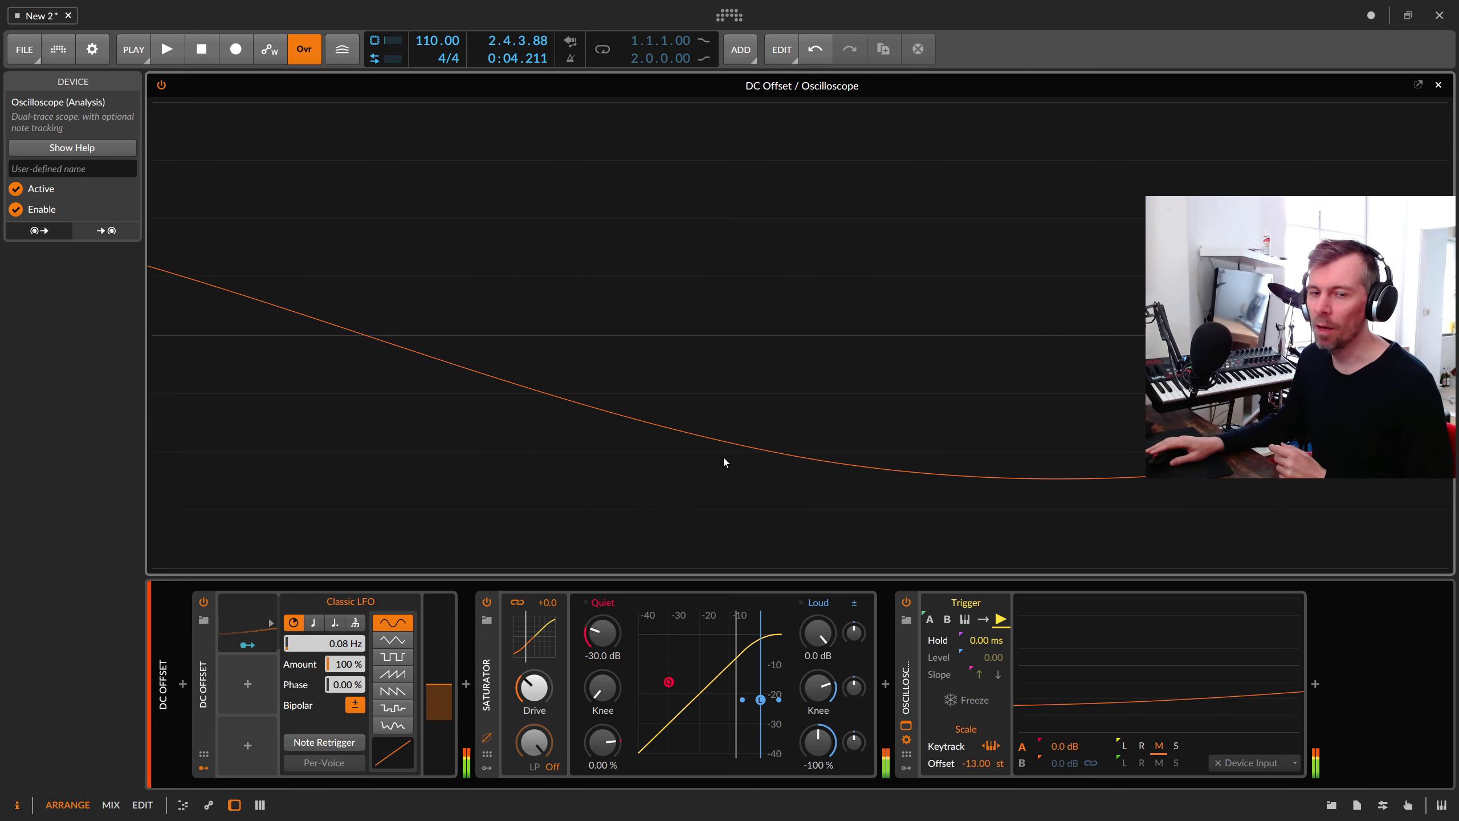
Inspect the Classic LFO modulation of the DC Offset and set the Oscilloscope's scale offset to -43.00 st
{"action": "left_click", "coordinate": [226, 679]}
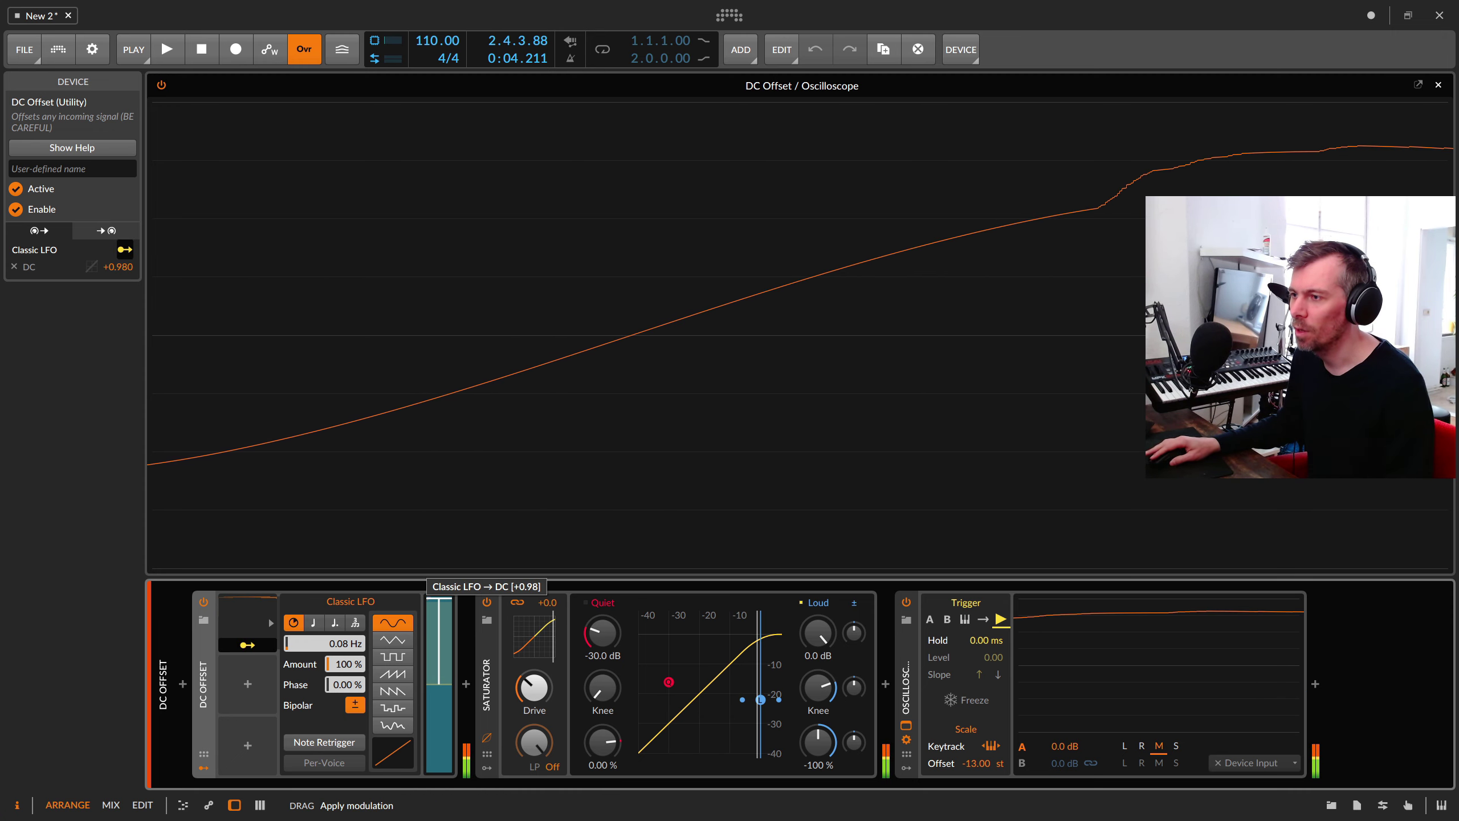
{"action": "left_click", "coordinate": [251, 645]}
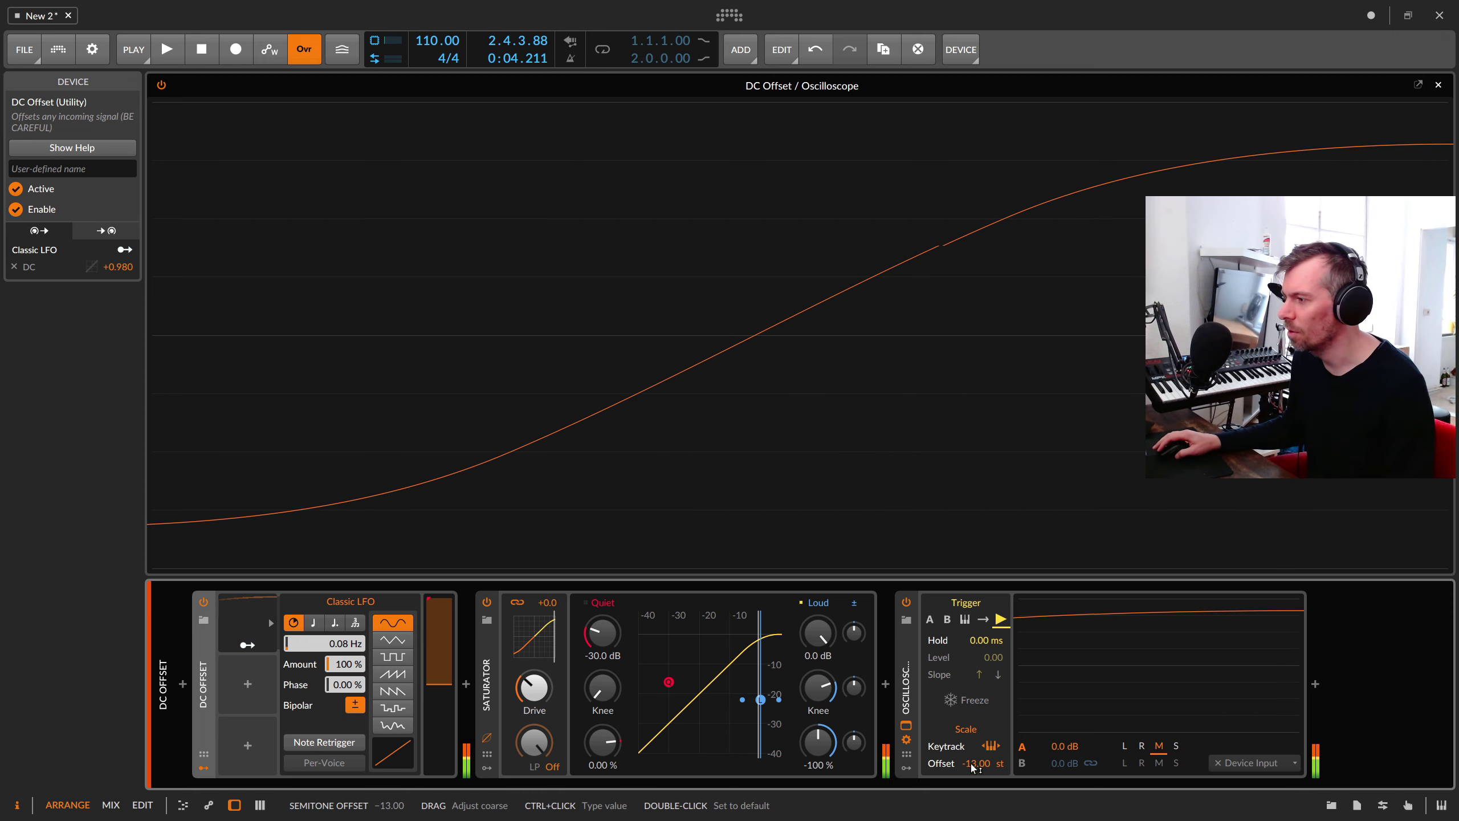
{"action": "mouse_move", "coordinate": [979, 763]}
{"action": "left_mouse_down"}
{"action": "mouse_move", "coordinate": [979, 720]}
{"action": "mouse_move", "coordinate": [976, 784]}
{"action": "mouse_move", "coordinate": [976, 762]}
{"action": "left_mouse_up"}
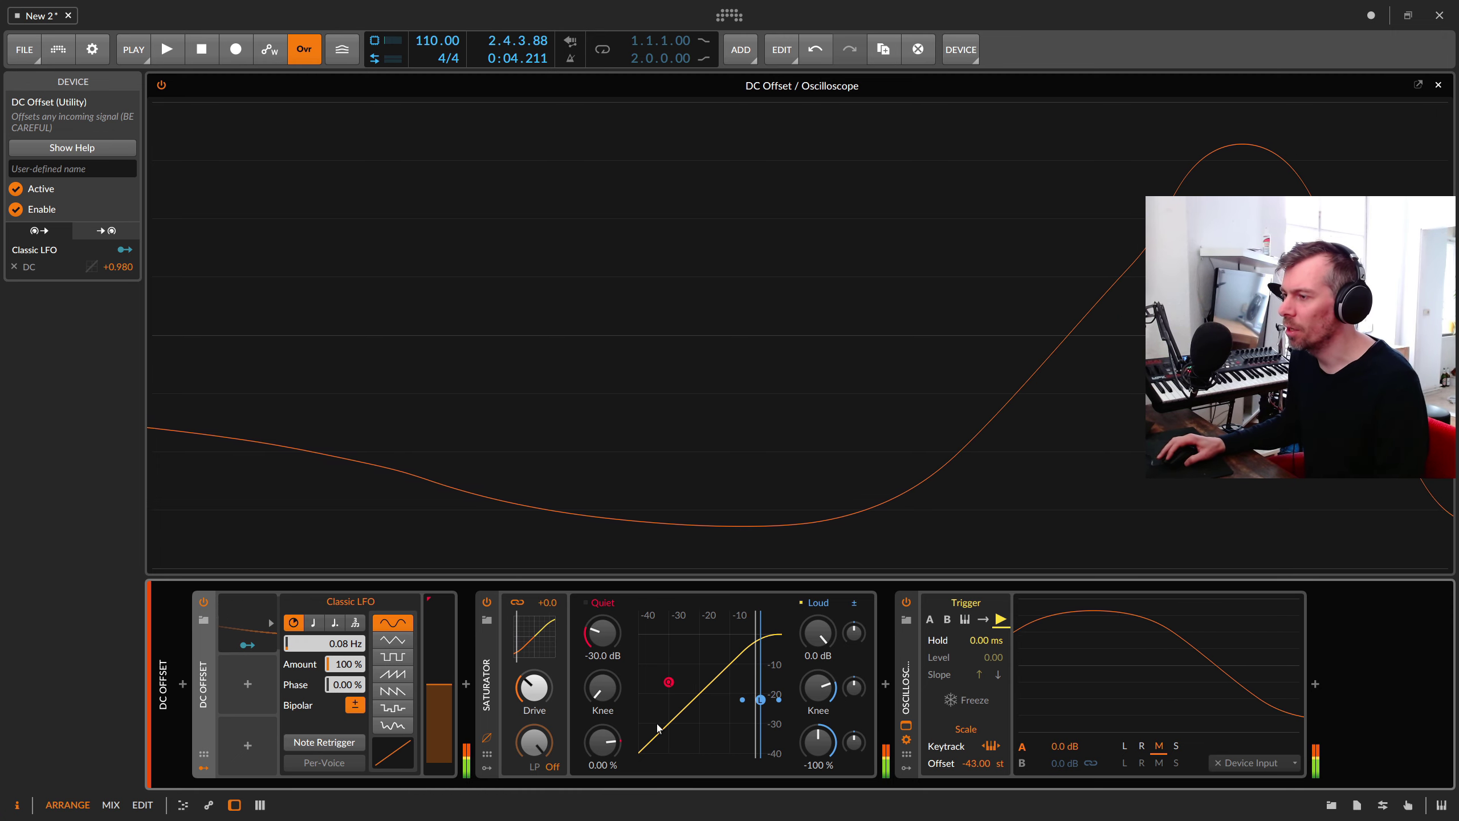
Lower the Saturator's Loud threshold to -12.5 dB and skew it so positive and negative amplitudes clip at different levels
{"action": "left_click_drag", "start_coordinate": [748, 659], "coordinate": [721, 658]}
{"action": "mouse_move", "coordinate": [818, 633]}
{"action": "left_mouse_down"}
{"action": "mouse_move", "coordinate": [818, 647]}
{"action": "mouse_move", "coordinate": [822, 632]}
{"action": "left_mouse_up"}
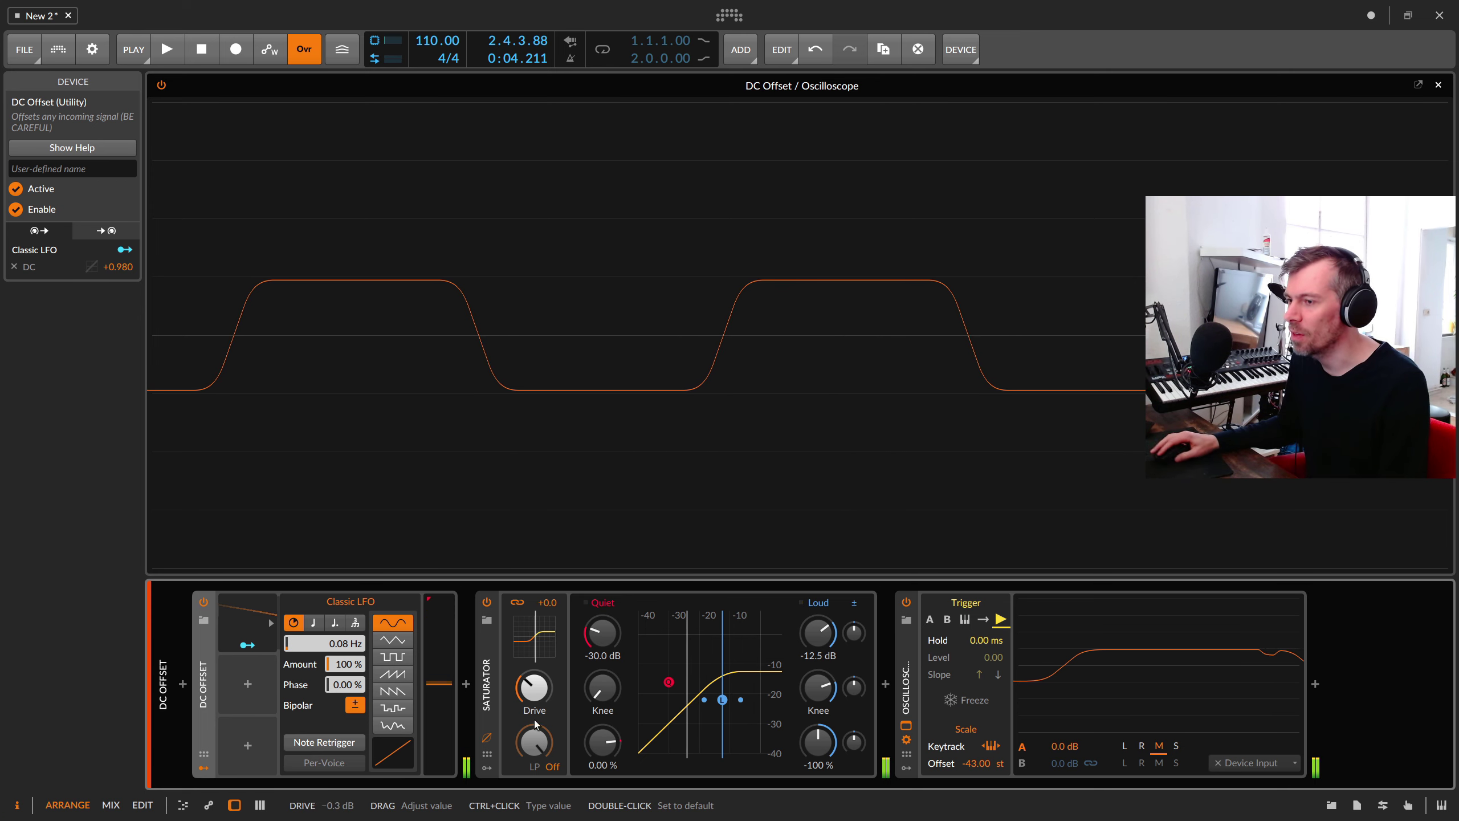
{"action": "left_click_drag", "start_coordinate": [857, 634], "coordinate": [855, 625]}
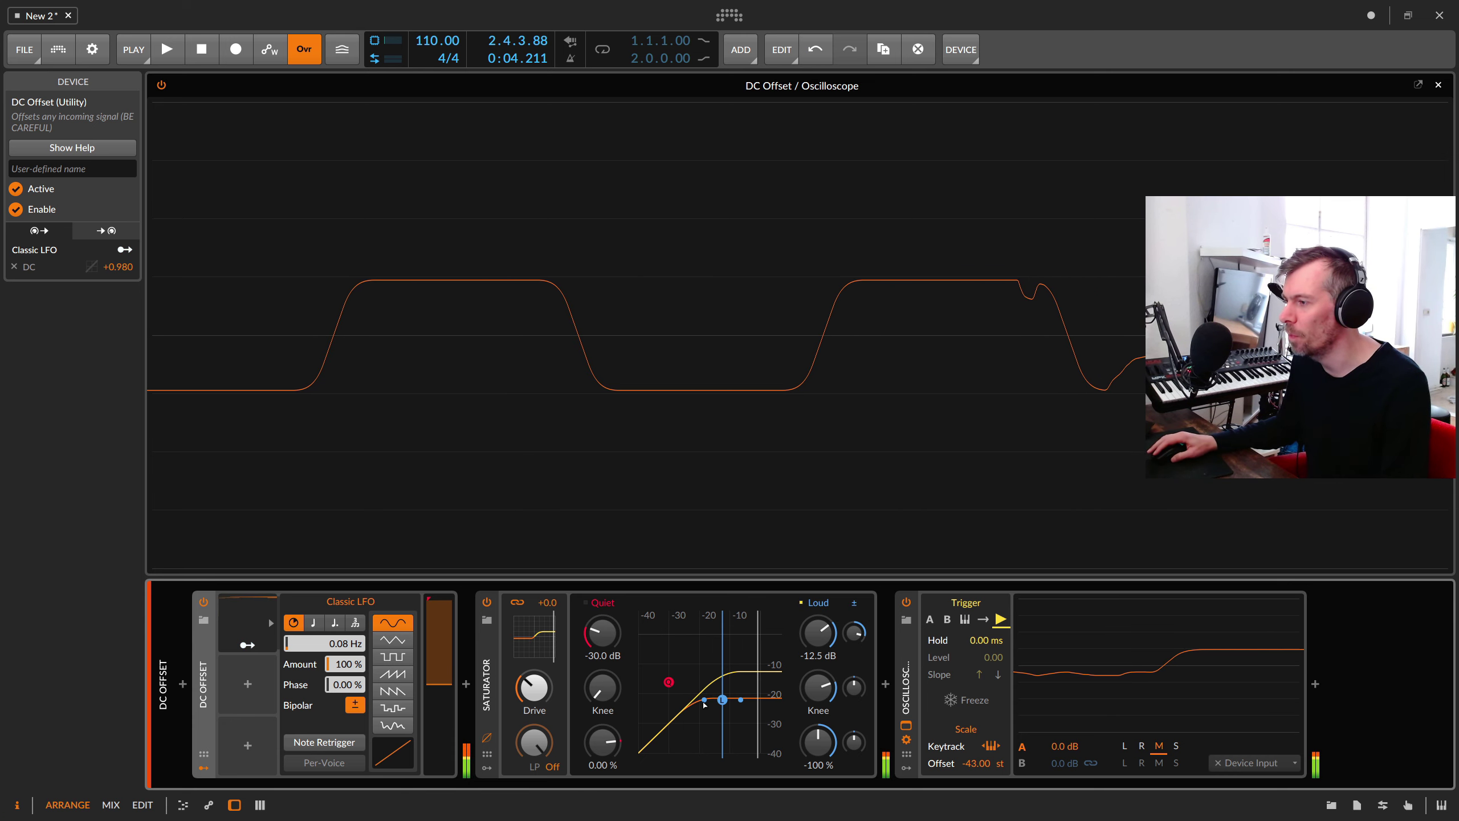
{"action": "left_click_drag", "start_coordinate": [855, 632], "coordinate": [854, 620]}
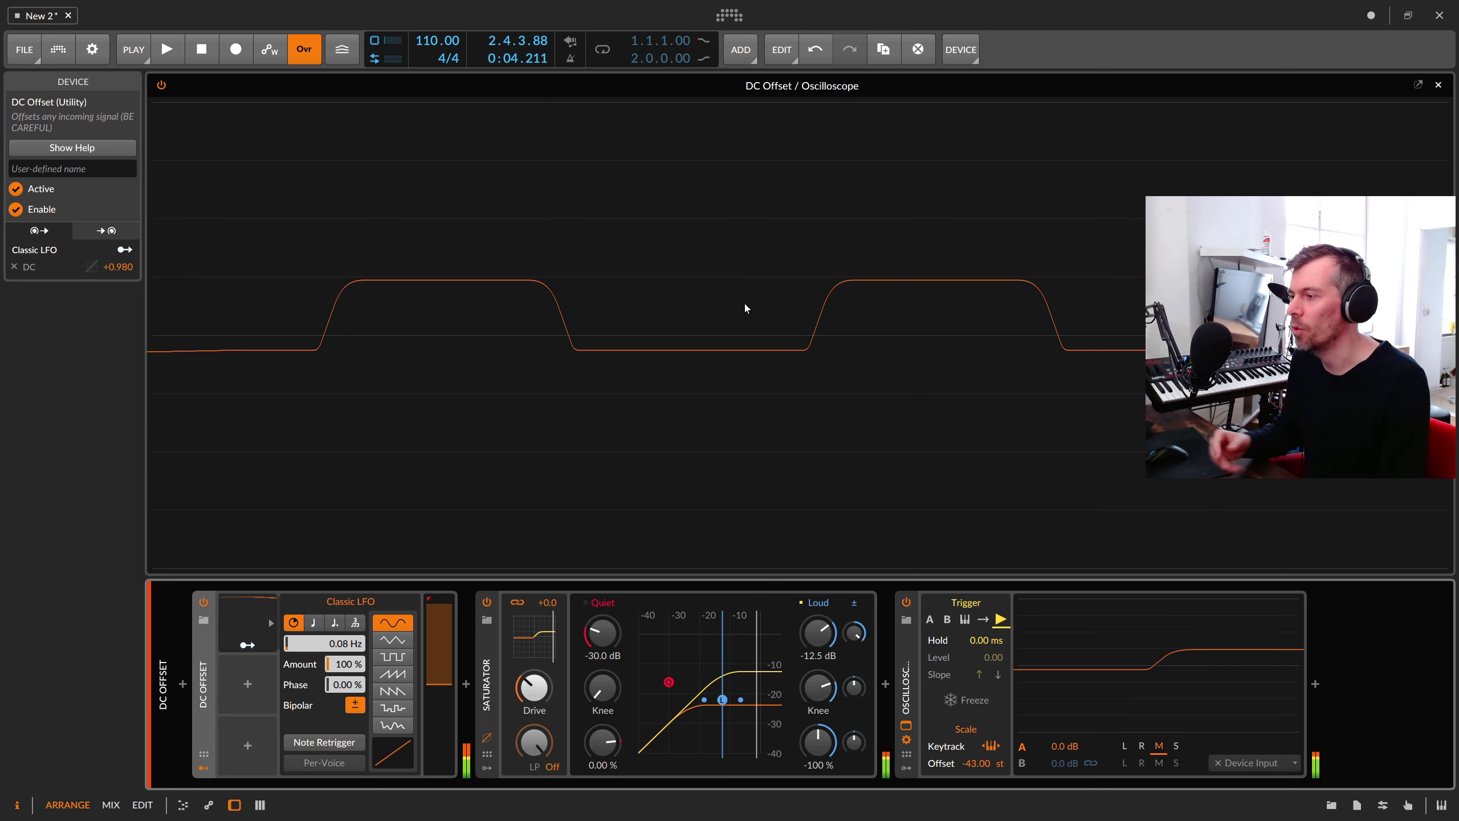
Turn the Saturator's Loud knee down to a hard corner and set the Loud ratio to -192 %
{"action": "left_click_drag", "start_coordinate": [818, 742], "coordinate": [816, 693]}
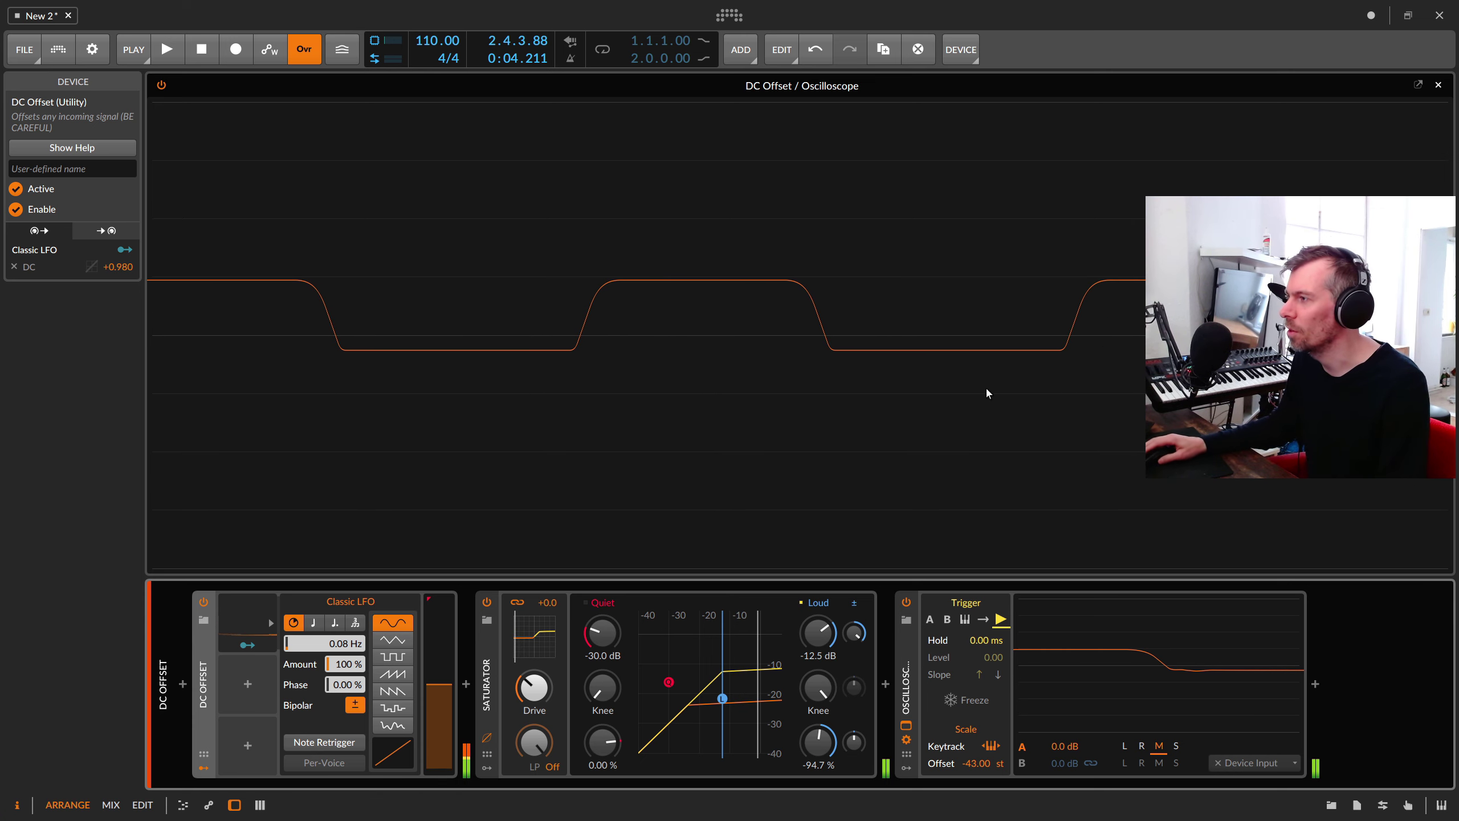
{"action": "left_click_drag", "start_coordinate": [818, 687], "coordinate": [818, 695]}
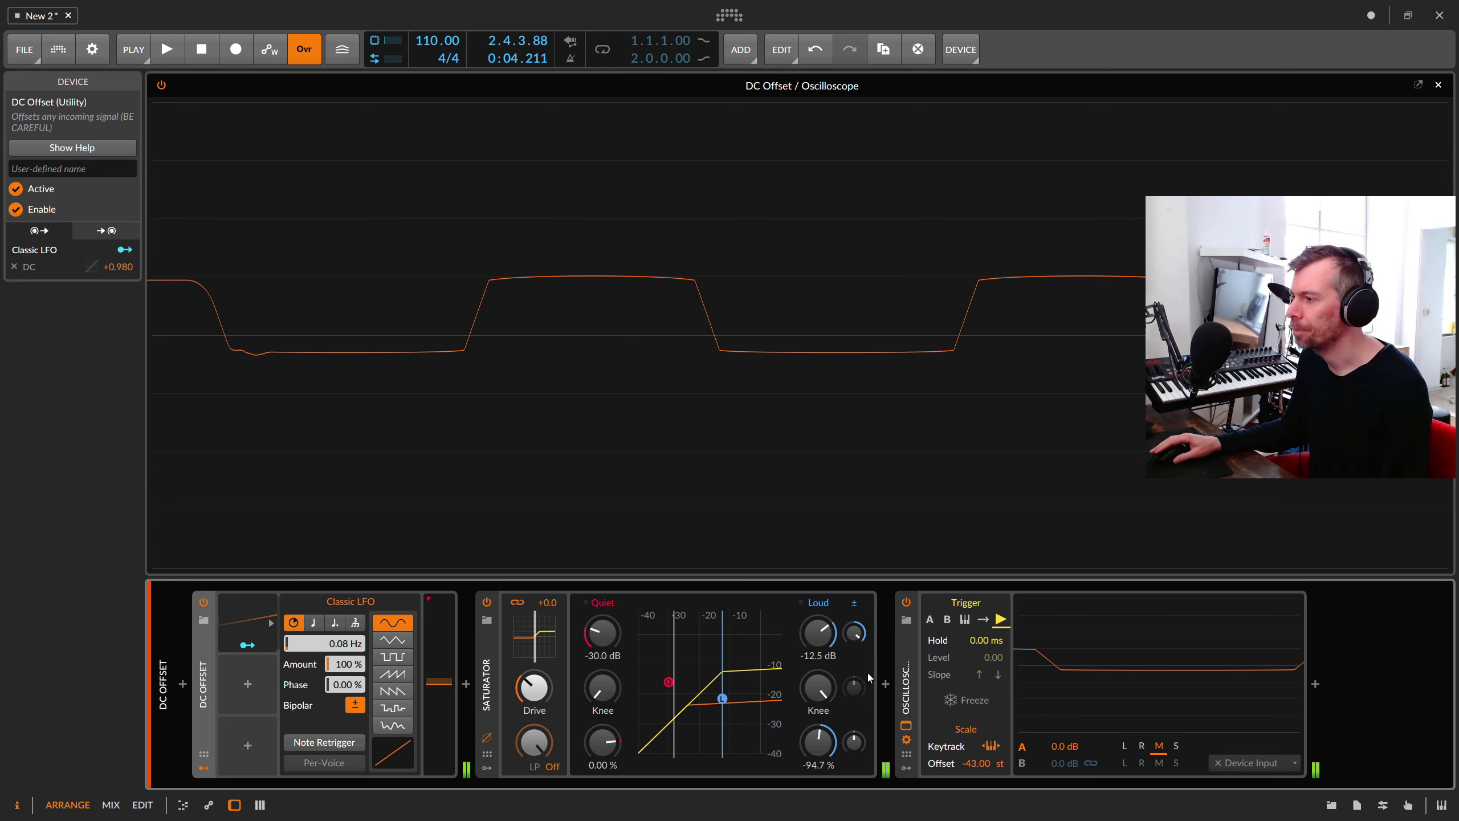
{"action": "mouse_move", "coordinate": [818, 742]}
{"action": "left_mouse_down"}
{"action": "mouse_move", "coordinate": [818, 773]}
{"action": "mouse_move", "coordinate": [820, 738]}
{"action": "left_mouse_up"}
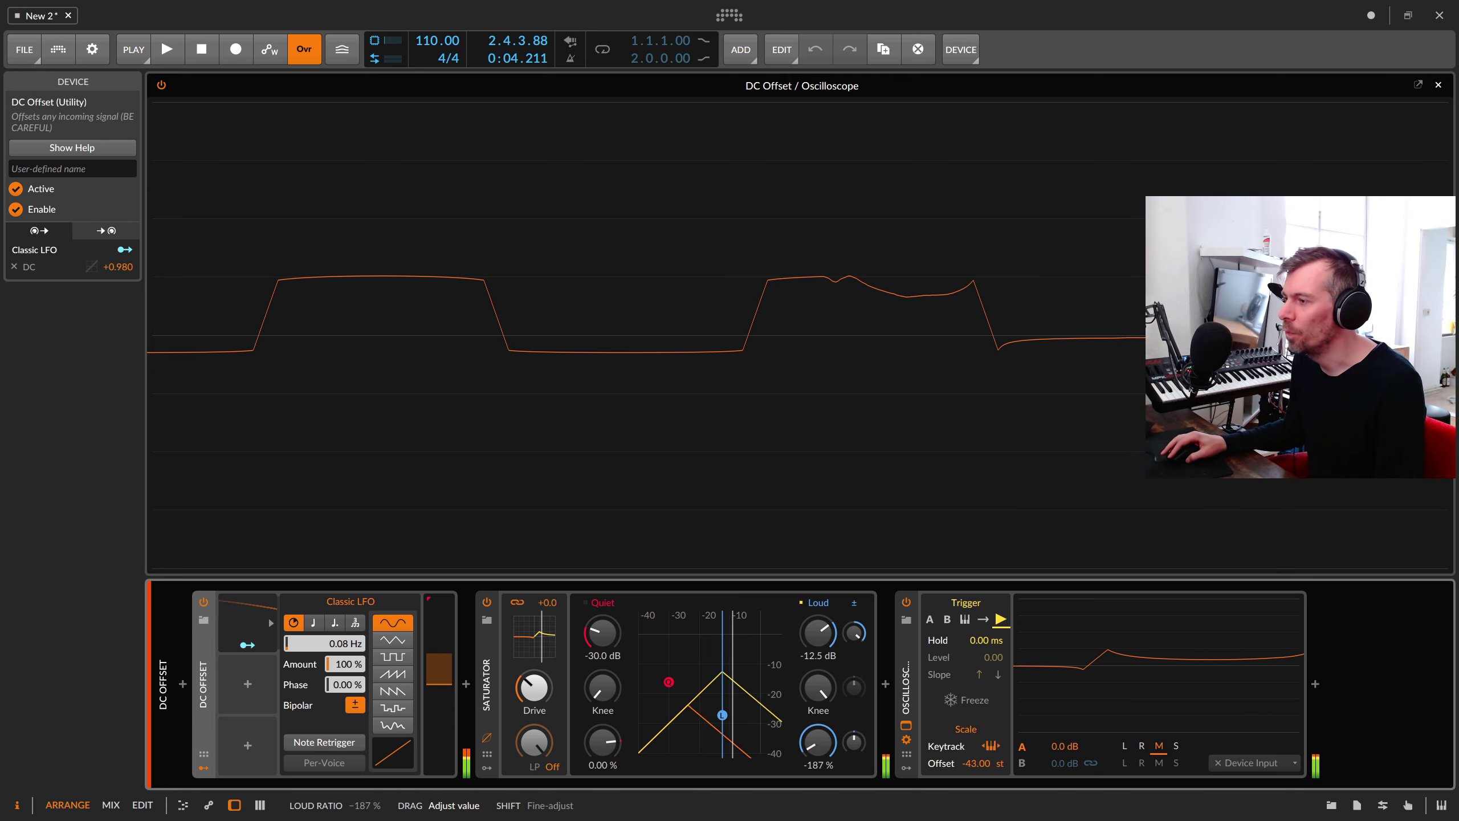
{"action": "left_click_drag", "start_coordinate": [817, 742], "coordinate": [818, 745]}
Set the Loud threshold to -8.1 dB with its skew reset to default, and freeze the Oscilloscope trace
{"action": "left_click_drag", "start_coordinate": [818, 634], "coordinate": [818, 617]}
{"action": "double_click", "coordinate": [857, 637]}
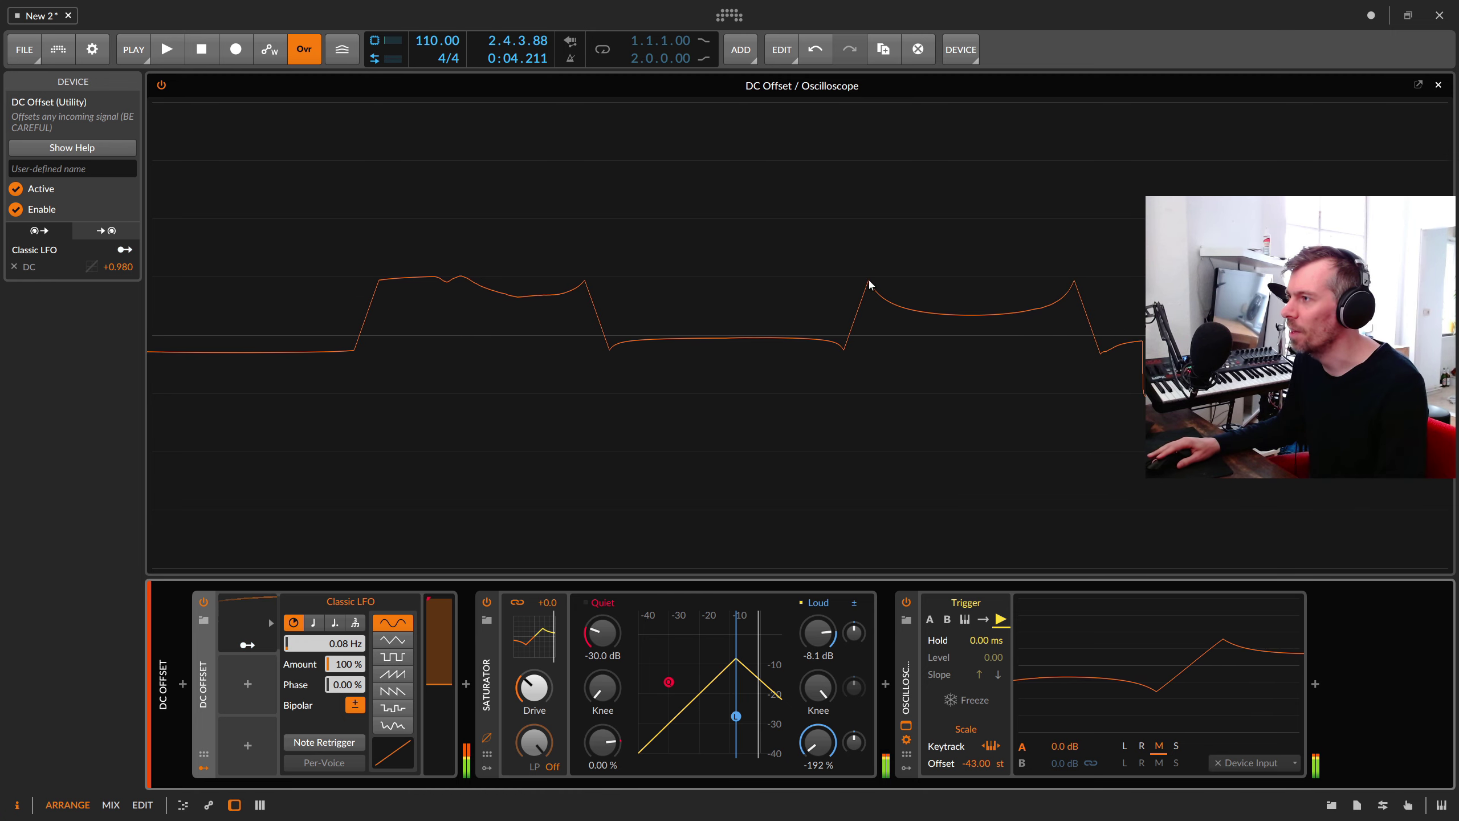
{"action": "left_click", "coordinate": [968, 701]}
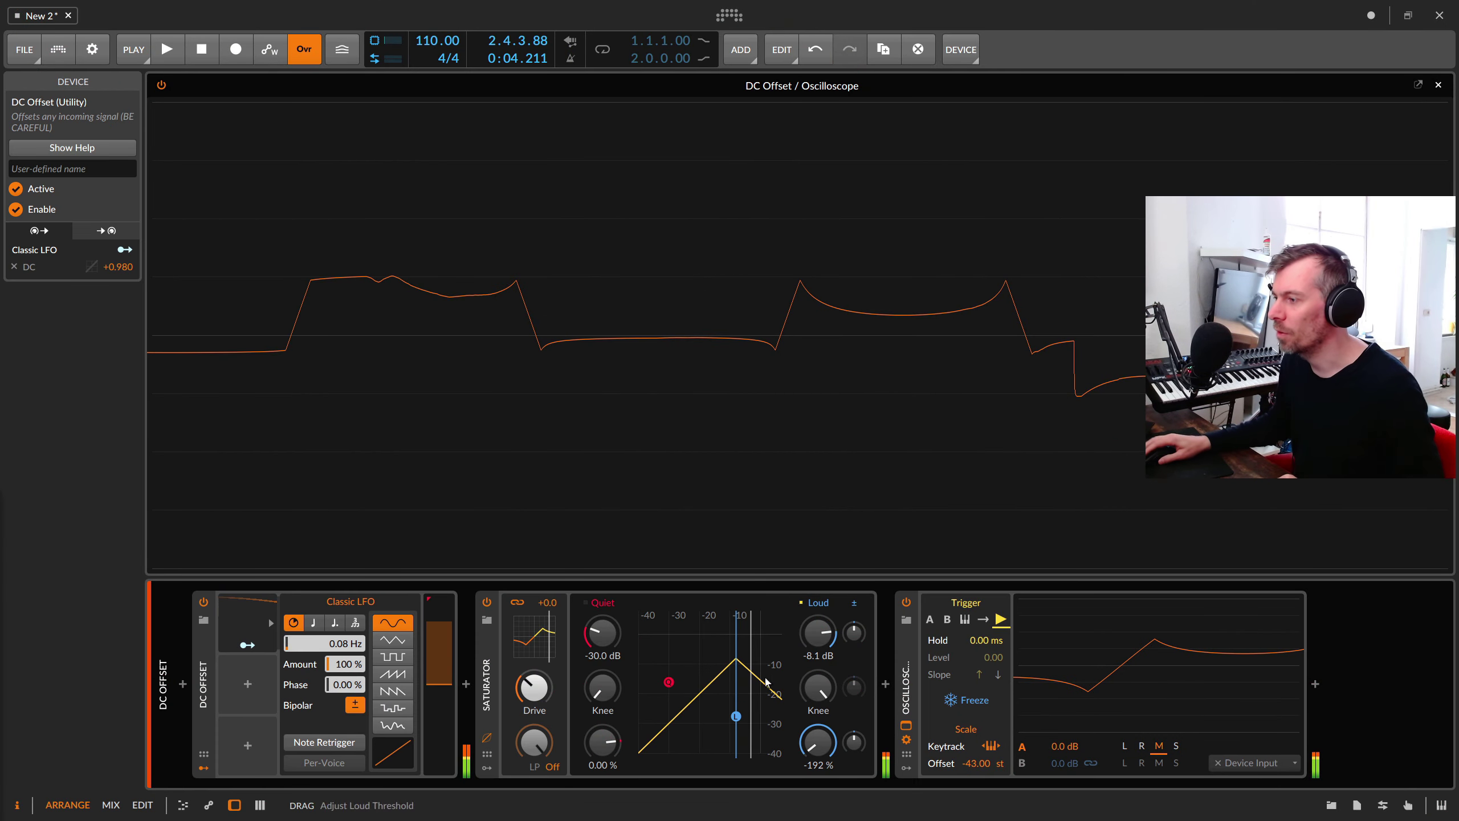
Apply a slight Loud threshold skew and a negative Loud ratio skew in the Saturator
{"action": "left_click_drag", "start_coordinate": [855, 634], "coordinate": [854, 639]}
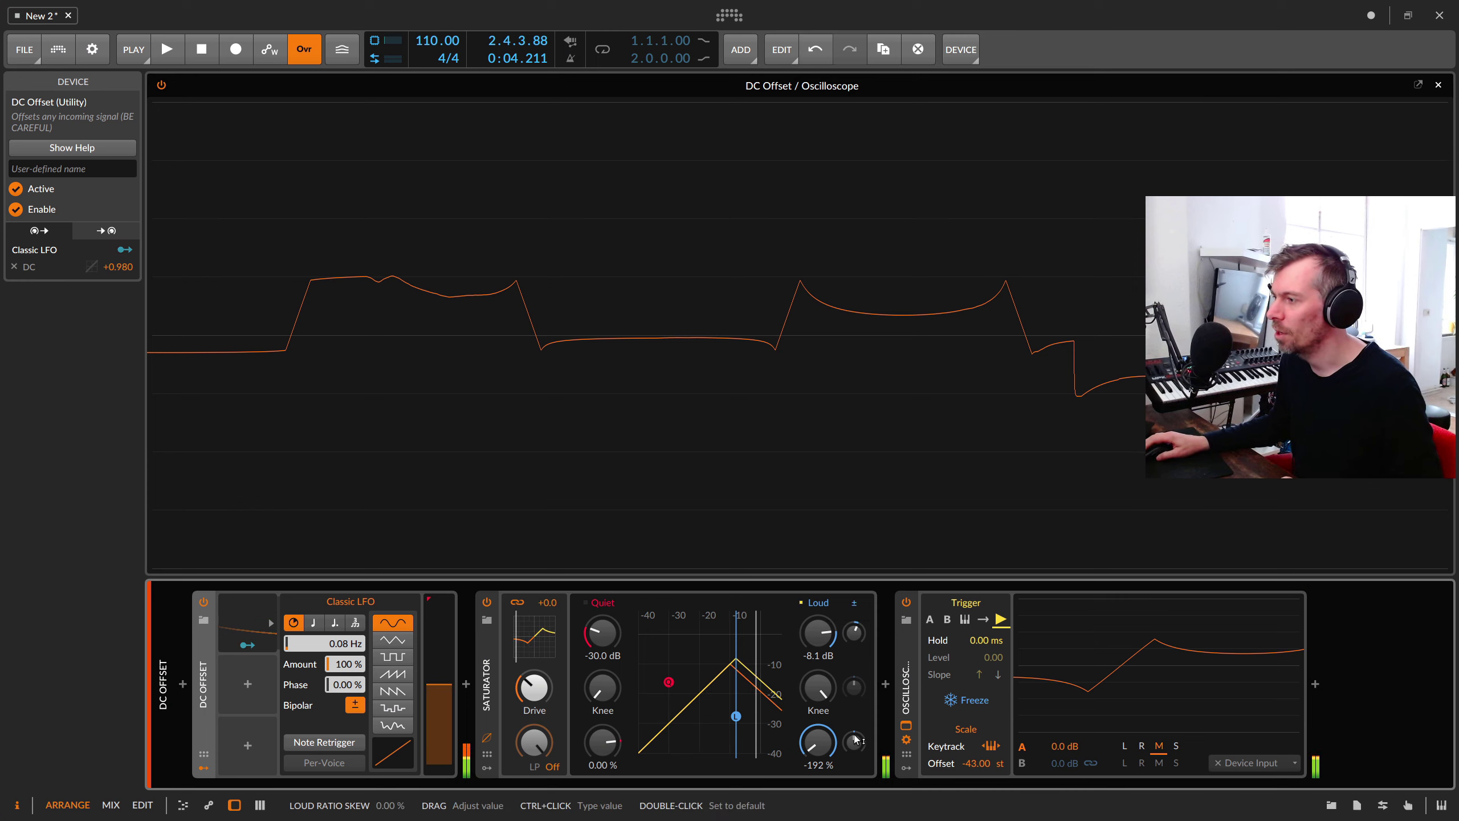
{"action": "left_click_drag", "start_coordinate": [854, 742], "coordinate": [854, 756]}
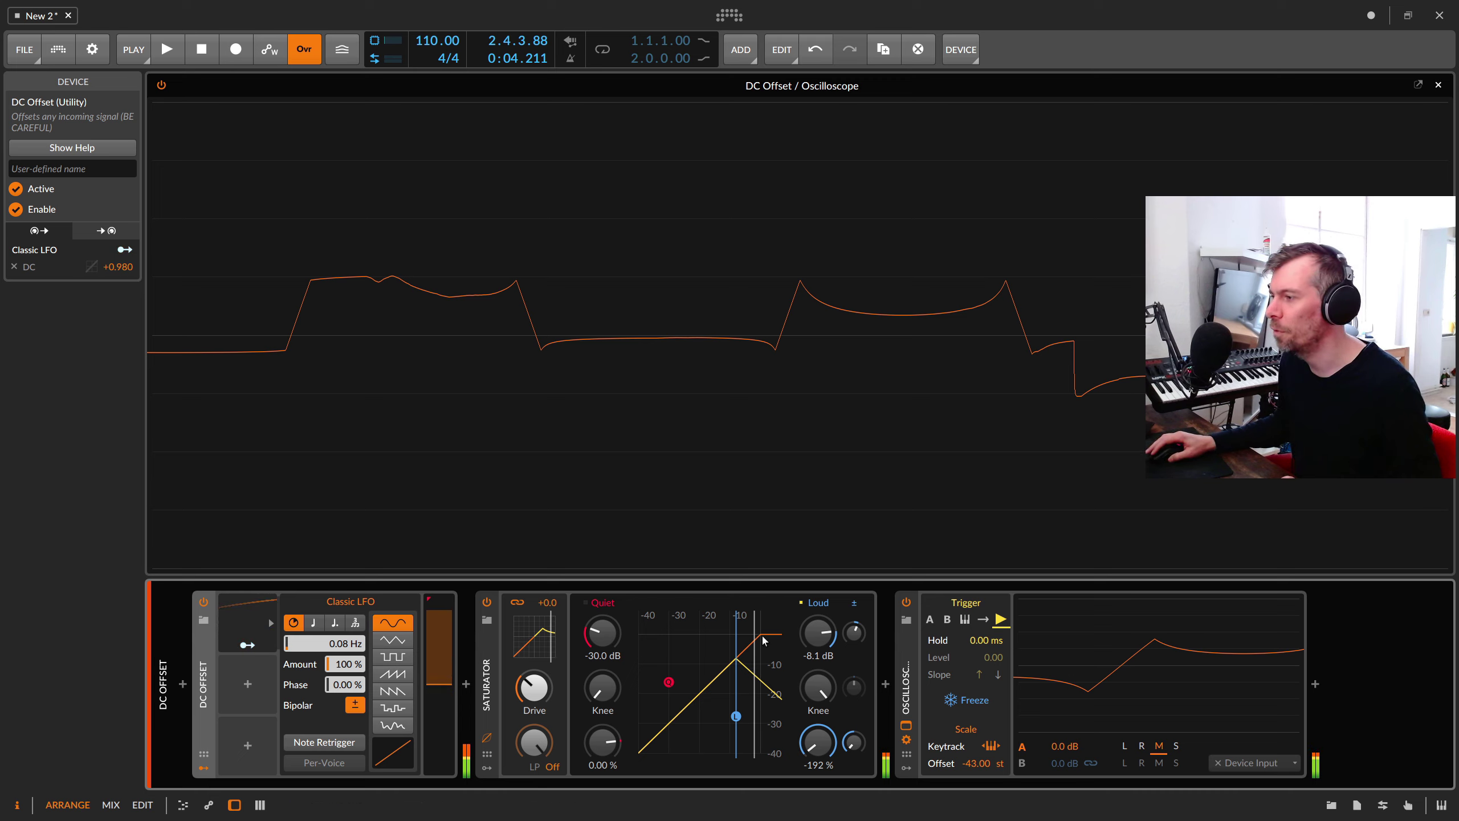
Unfreeze the Oscilloscope, swing the Loud ratio skew from negative to positive, and freeze the trace again
{"action": "left_click", "coordinate": [968, 700]}
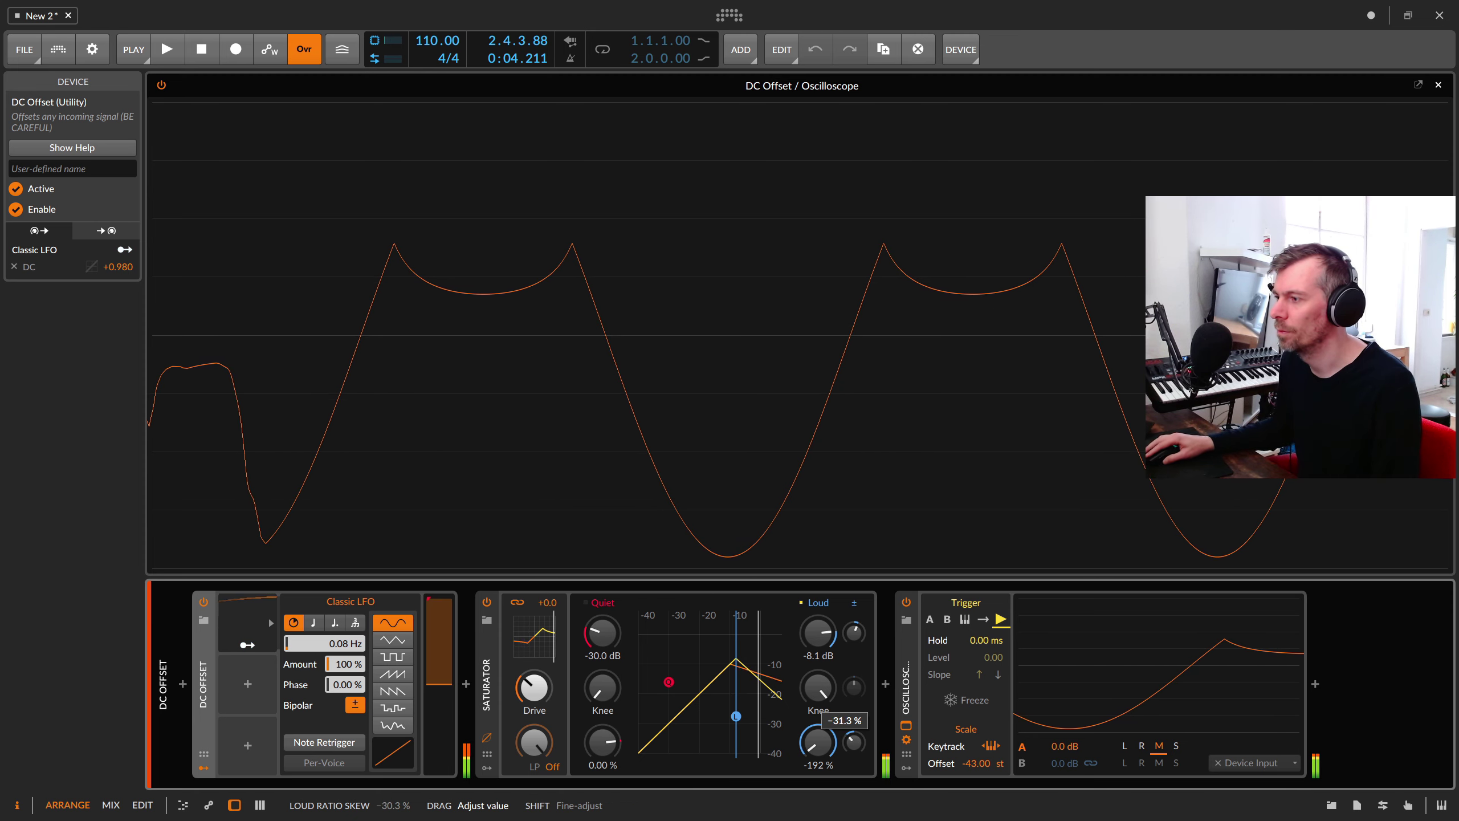
{"action": "left_click_drag", "start_coordinate": [854, 748], "coordinate": [854, 713]}
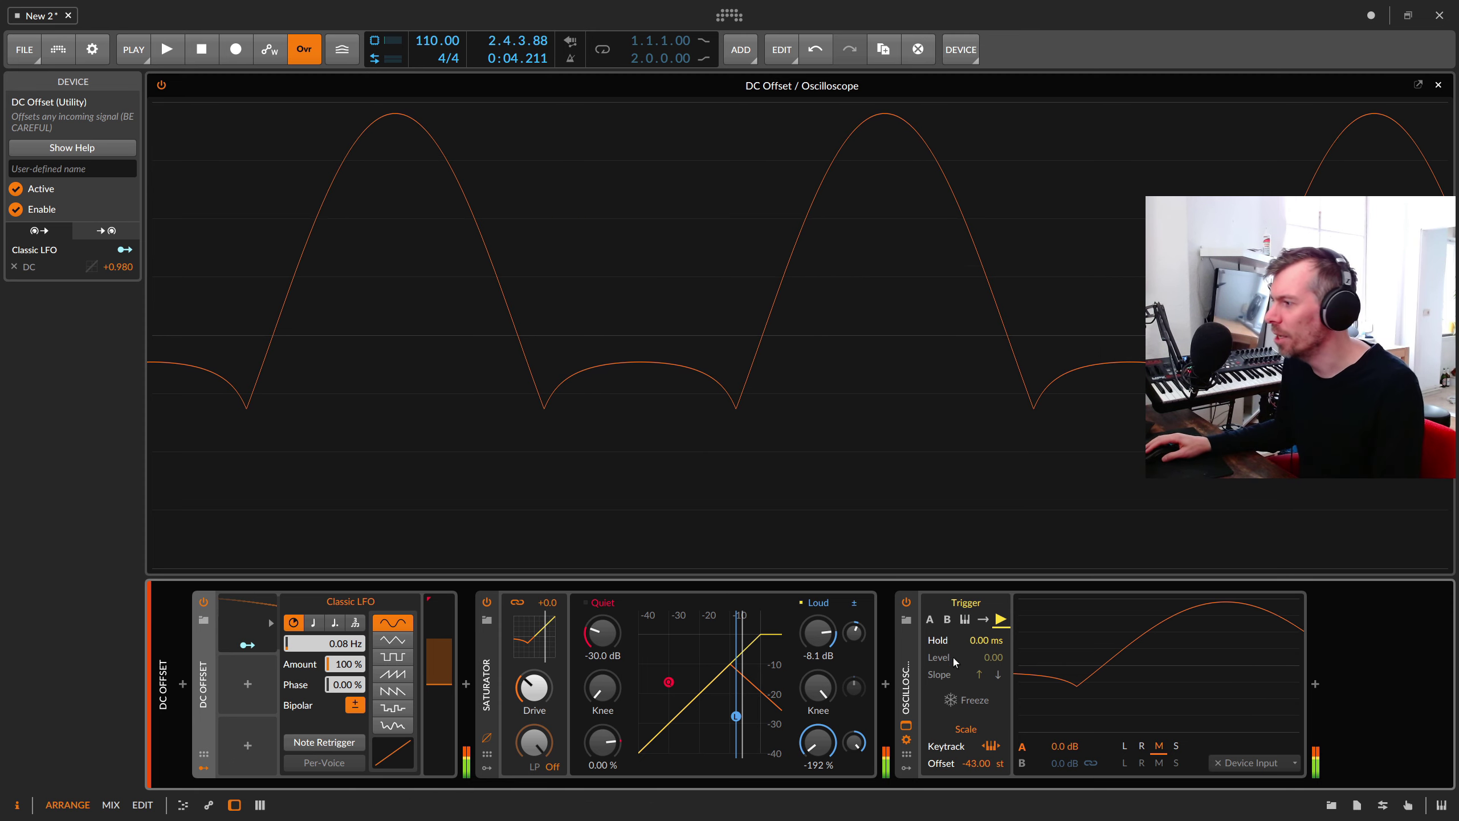
{"action": "left_click", "coordinate": [967, 699]}
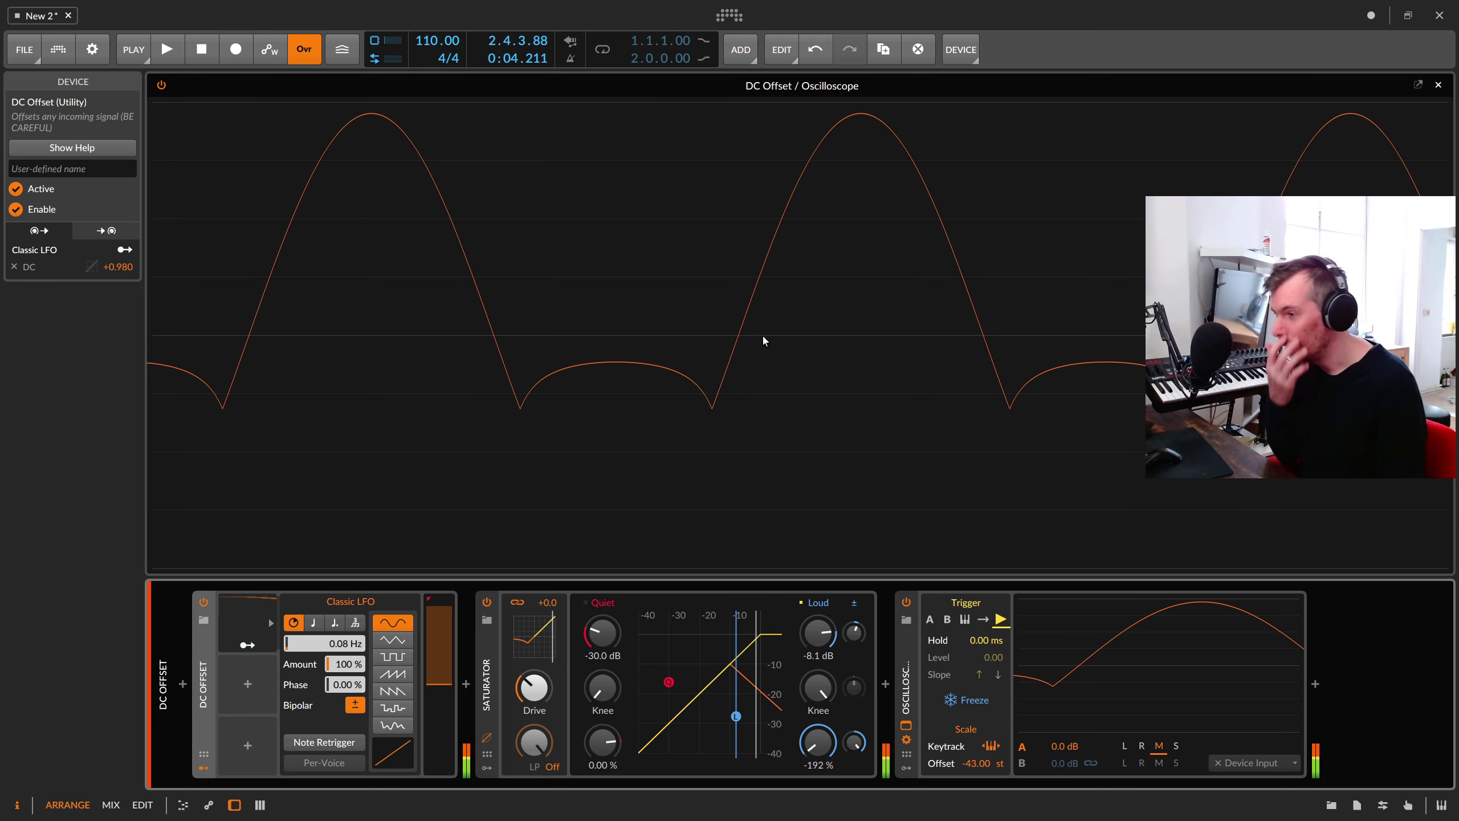
Set the Saturator's Quiet threshold to -29.2 dB and make its Quiet ratio strongly negative
{"action": "left_click_drag", "start_coordinate": [668, 683], "coordinate": [665, 704]}
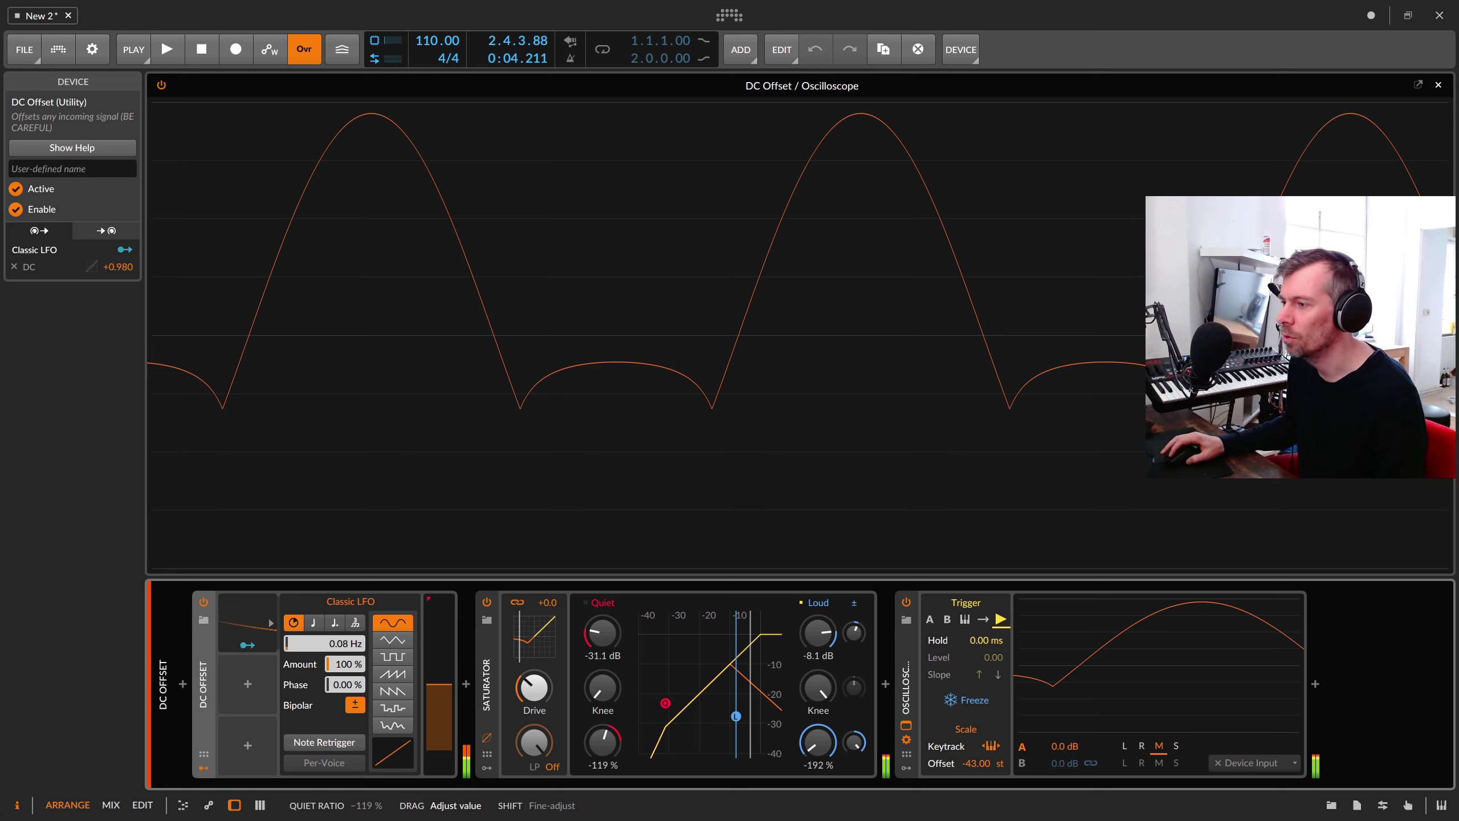
{"action": "left_click_drag", "start_coordinate": [601, 636], "coordinate": [601, 626]}
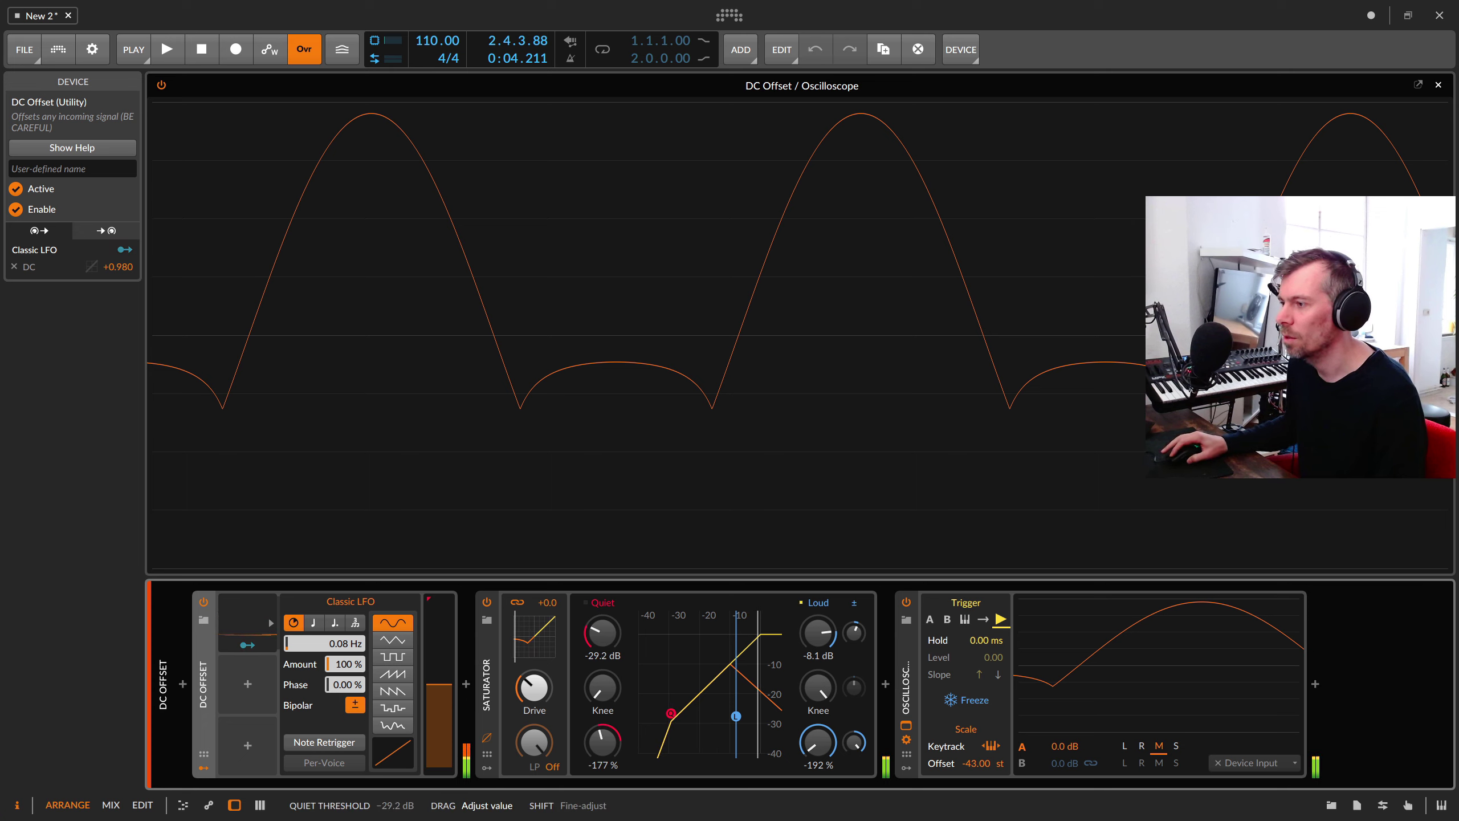
{"action": "left_click_drag", "start_coordinate": [602, 743], "coordinate": [602, 742]}
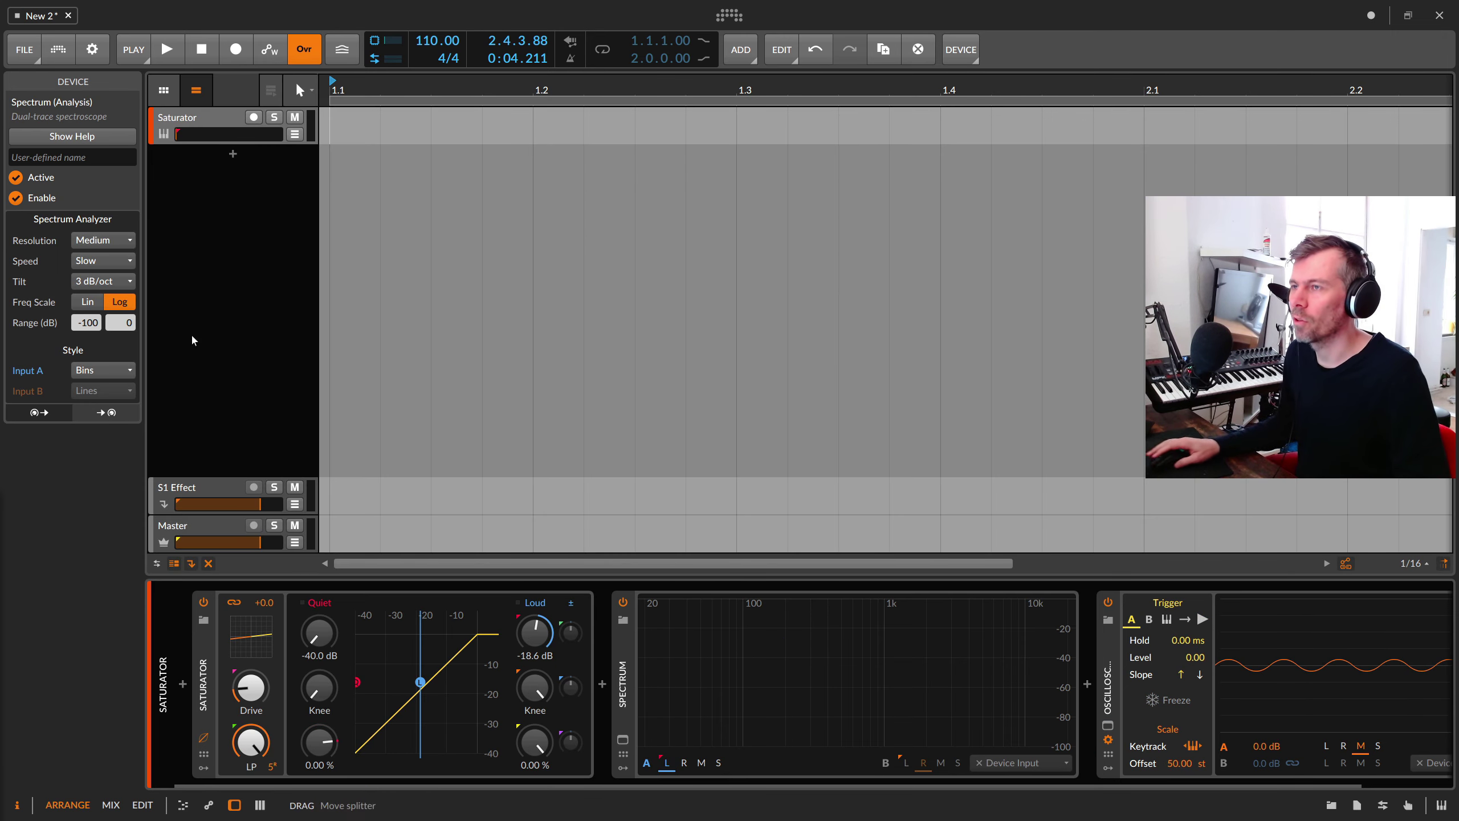
Insert a Polysynth in front of the Saturator in the second device chain
{"action": "left_click", "coordinate": [213, 651]}
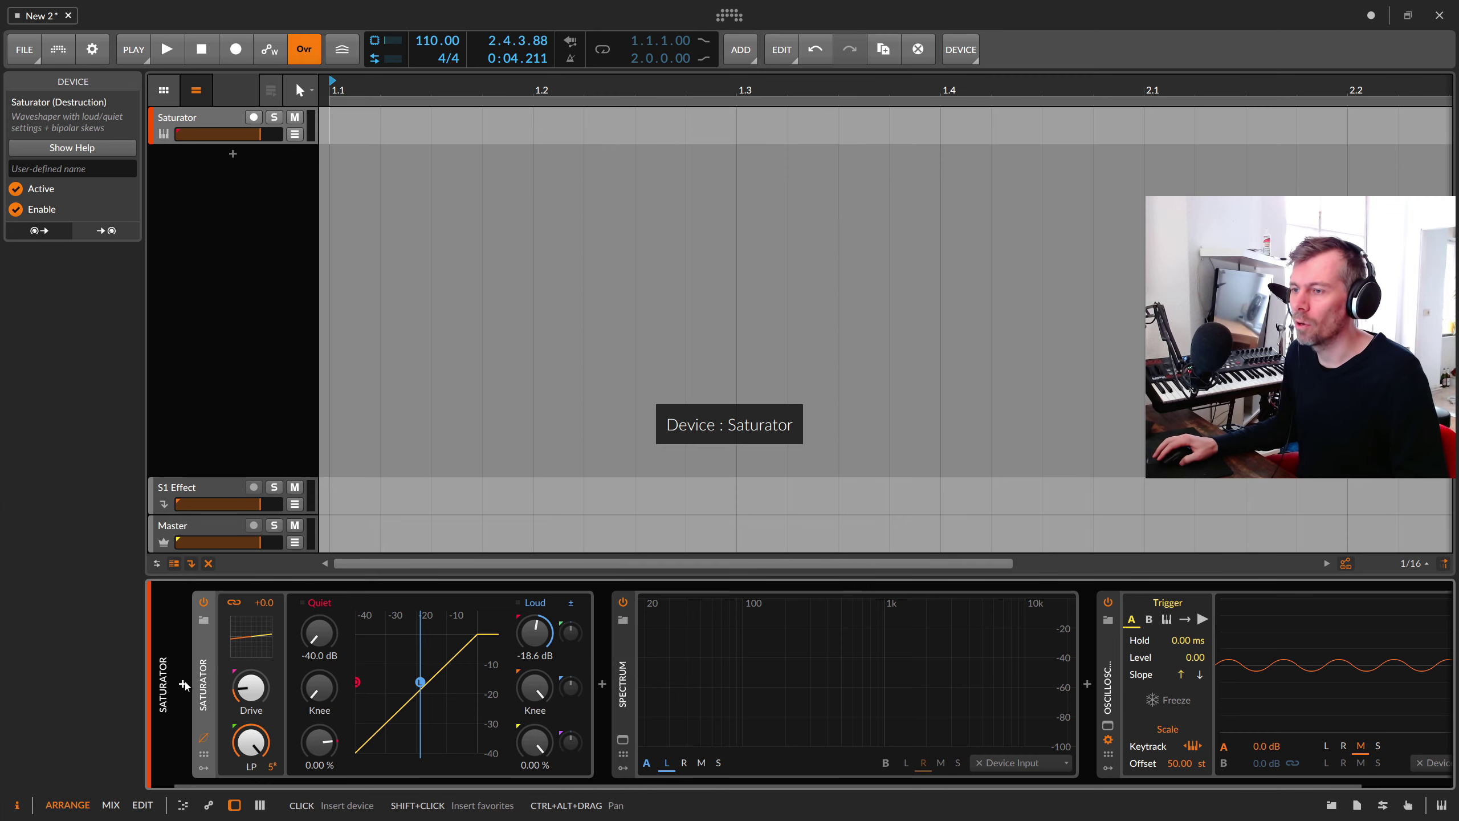
{"action": "left_click", "coordinate": [184, 685]}
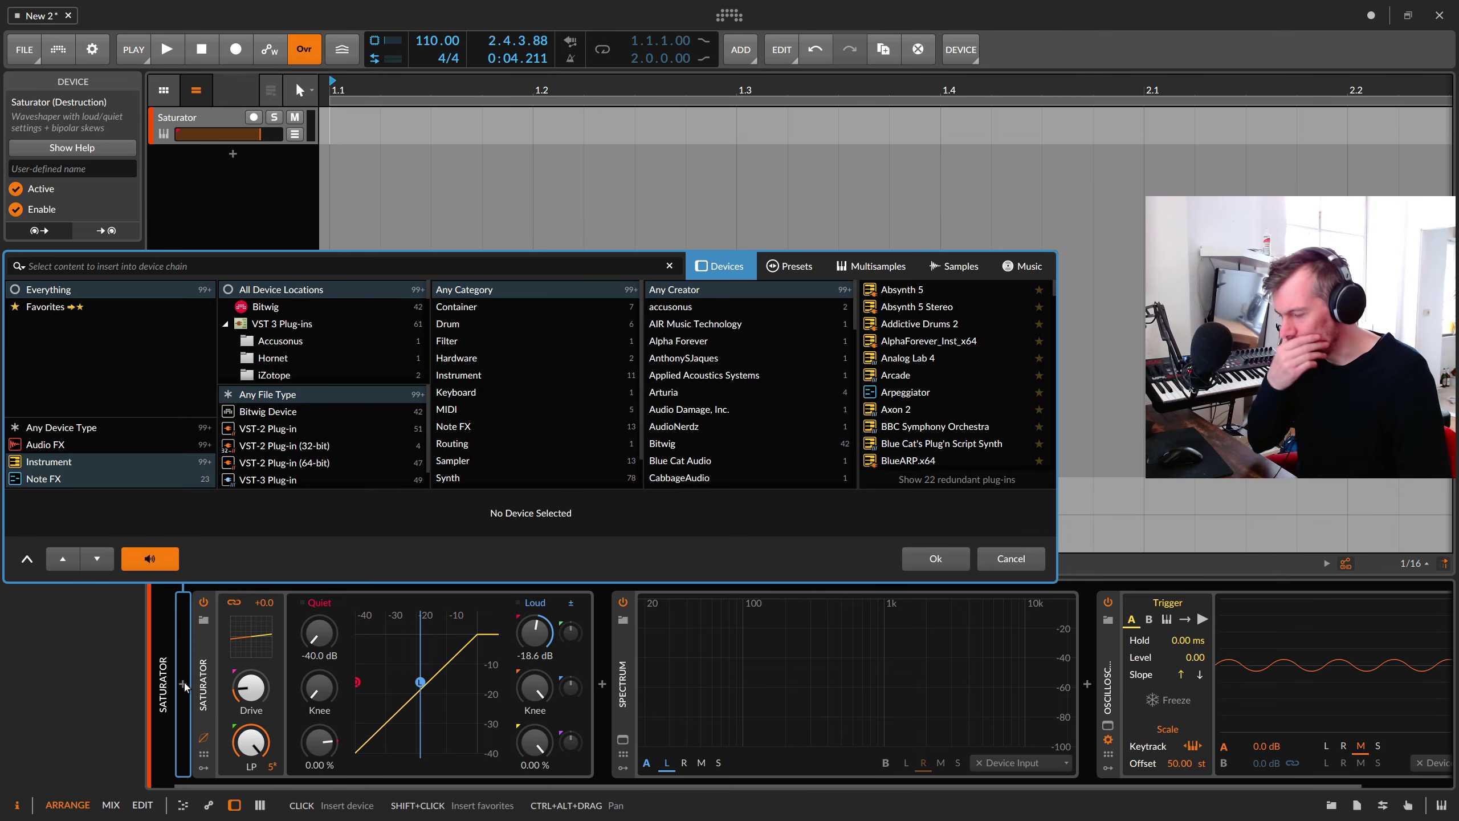
{"action": "type", "text": "poly"}
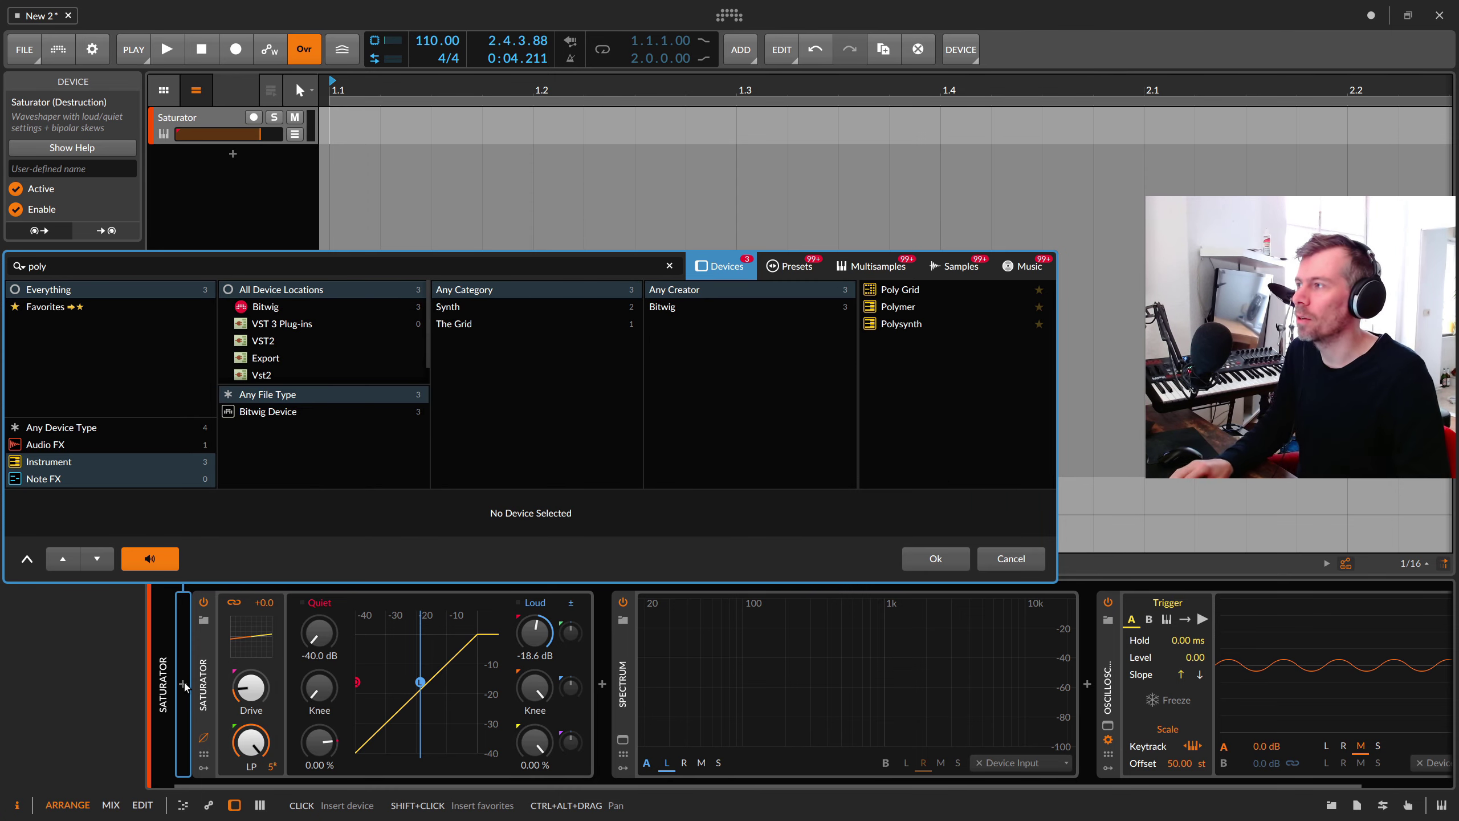
{"action": "key", "text": "Down"}
{"action": "key", "text": "Down"}
{"action": "key", "text": "Return"}
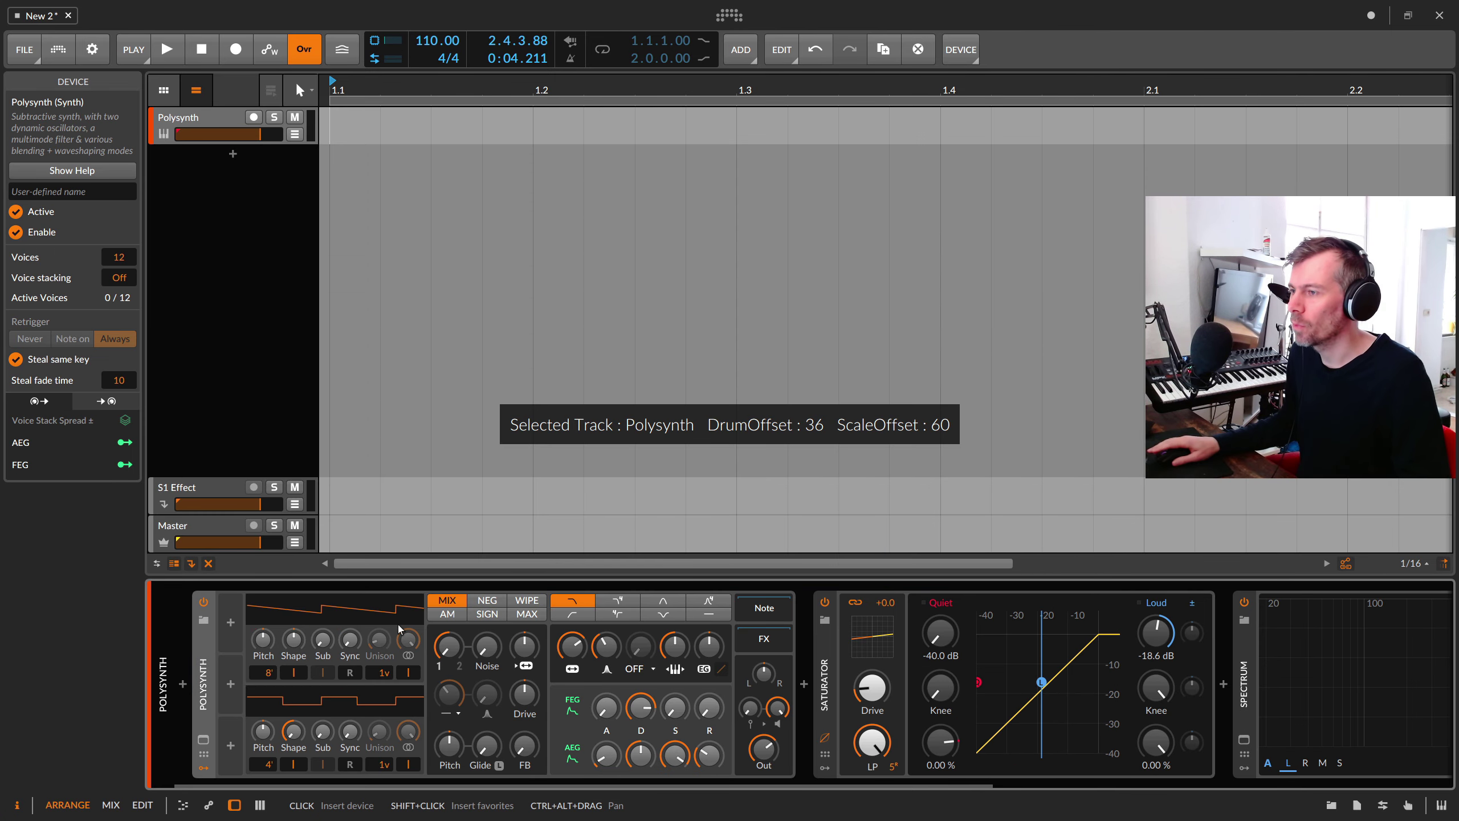
Turn up the Polysynth's noise and adjust its output level to feed the Saturator
{"action": "left_click_drag", "start_coordinate": [488, 657], "coordinate": [488, 540]}
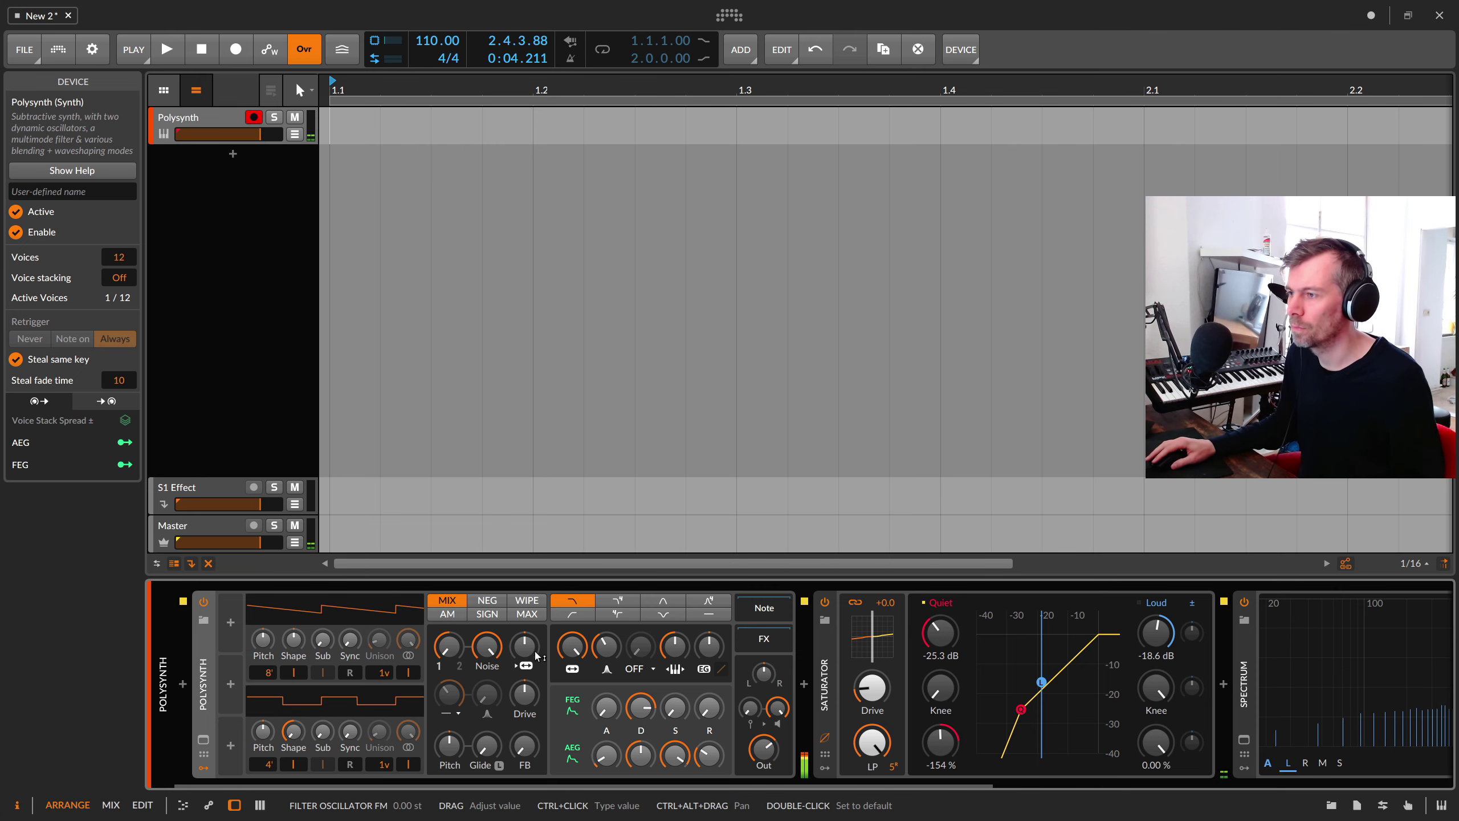
{"action": "left_click_drag", "start_coordinate": [763, 673], "coordinate": [763, 676]}
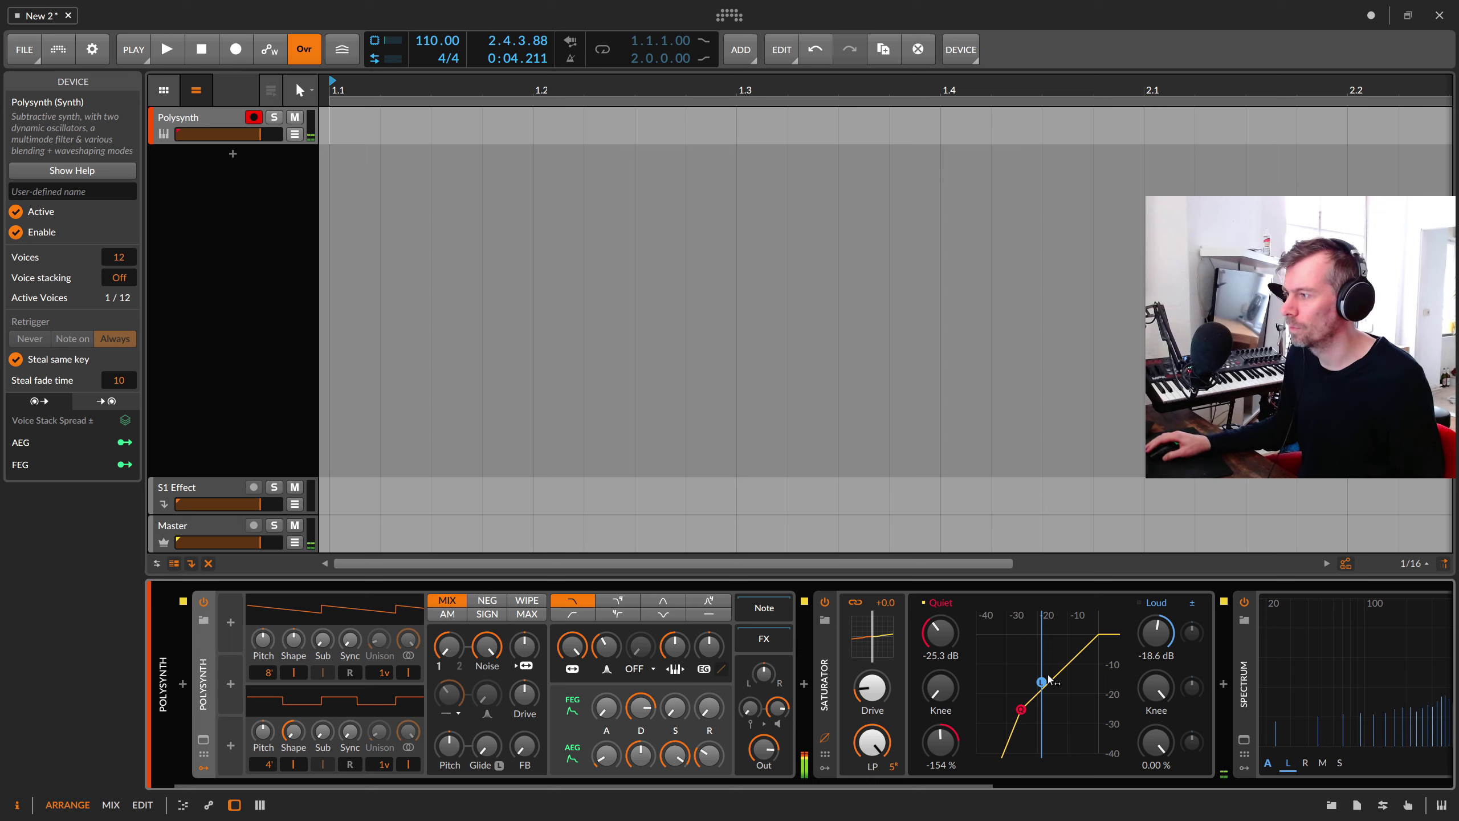
Set the Saturator's Quiet threshold to -16.7 dB and its Quiet ratio to -400 %
{"action": "left_click_drag", "start_coordinate": [1029, 713], "coordinate": [1026, 711]}
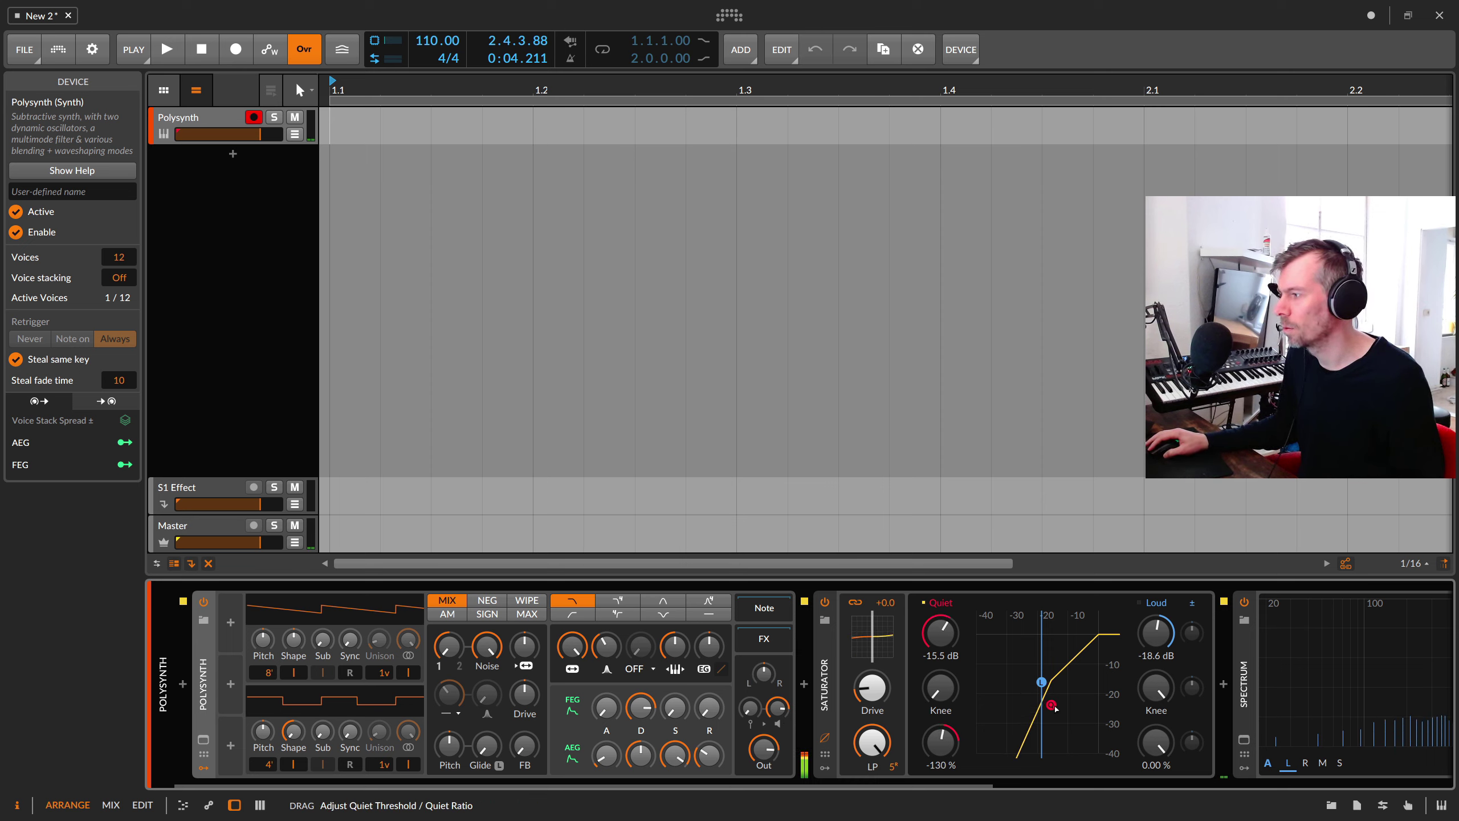
{"action": "left_click_drag", "start_coordinate": [941, 742], "coordinate": [939, 759]}
{"action": "left_click_drag", "start_coordinate": [940, 637], "coordinate": [941, 631]}
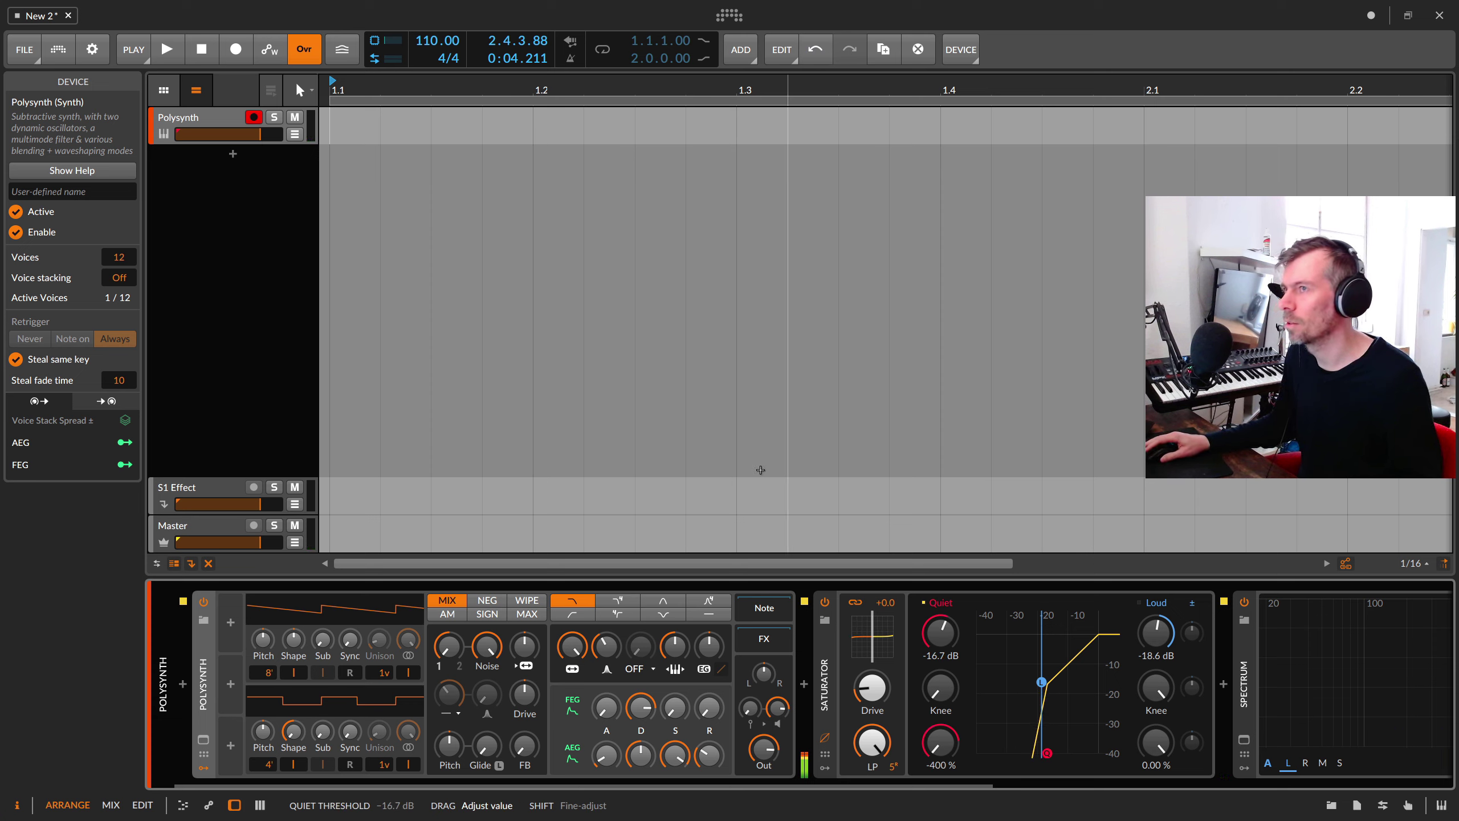
{"action": "left_click_drag", "start_coordinate": [777, 710], "coordinate": [777, 712]}
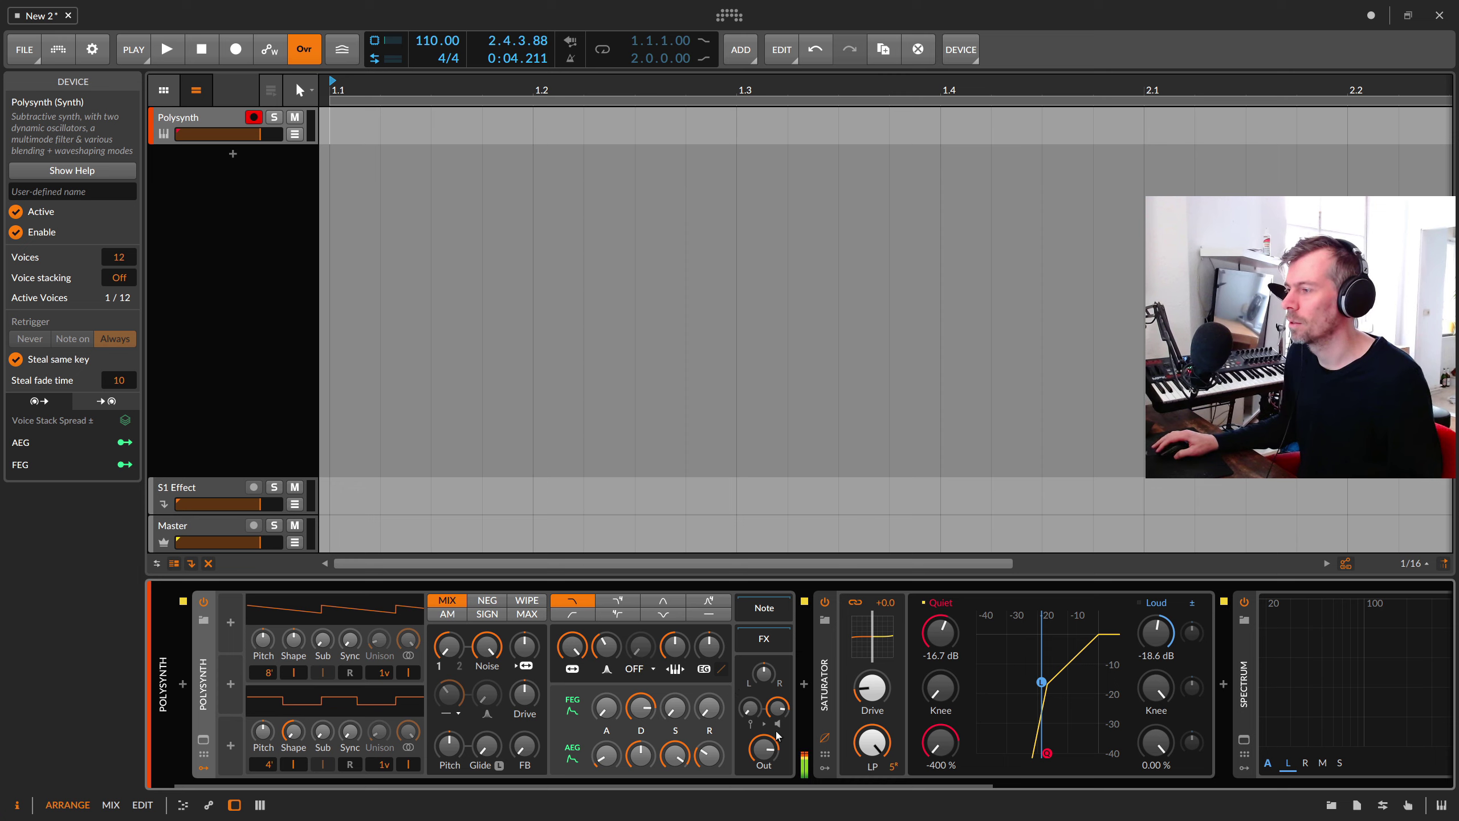
Lower the Loud threshold to -21.6 dB, and set the Quiet threshold to -25.1 dB with a ratio of -307 %
{"action": "left_click_drag", "start_coordinate": [1041, 682], "coordinate": [1024, 683]}
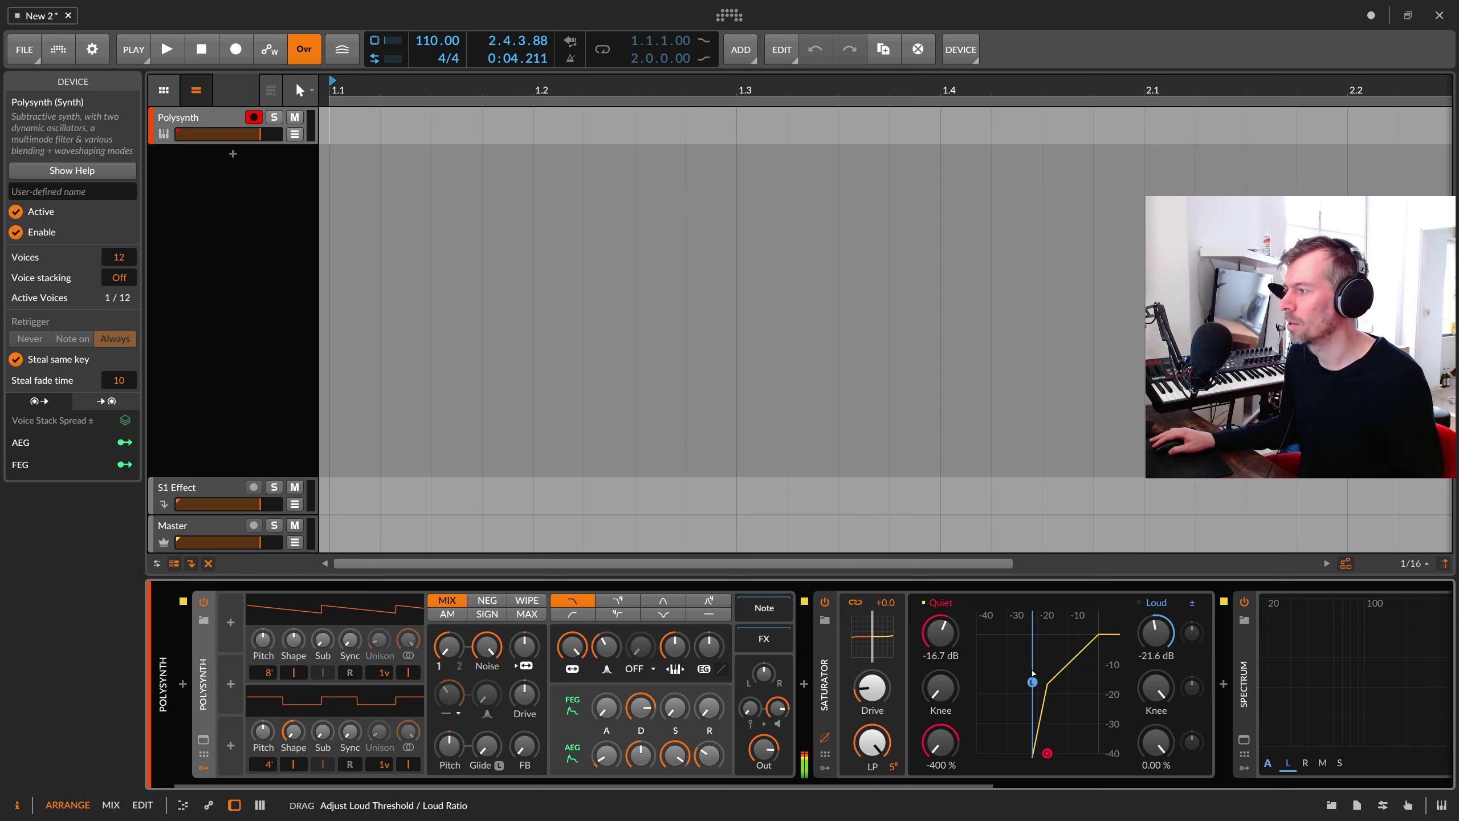
{"action": "left_click_drag", "start_coordinate": [1047, 753], "coordinate": [978, 757]}
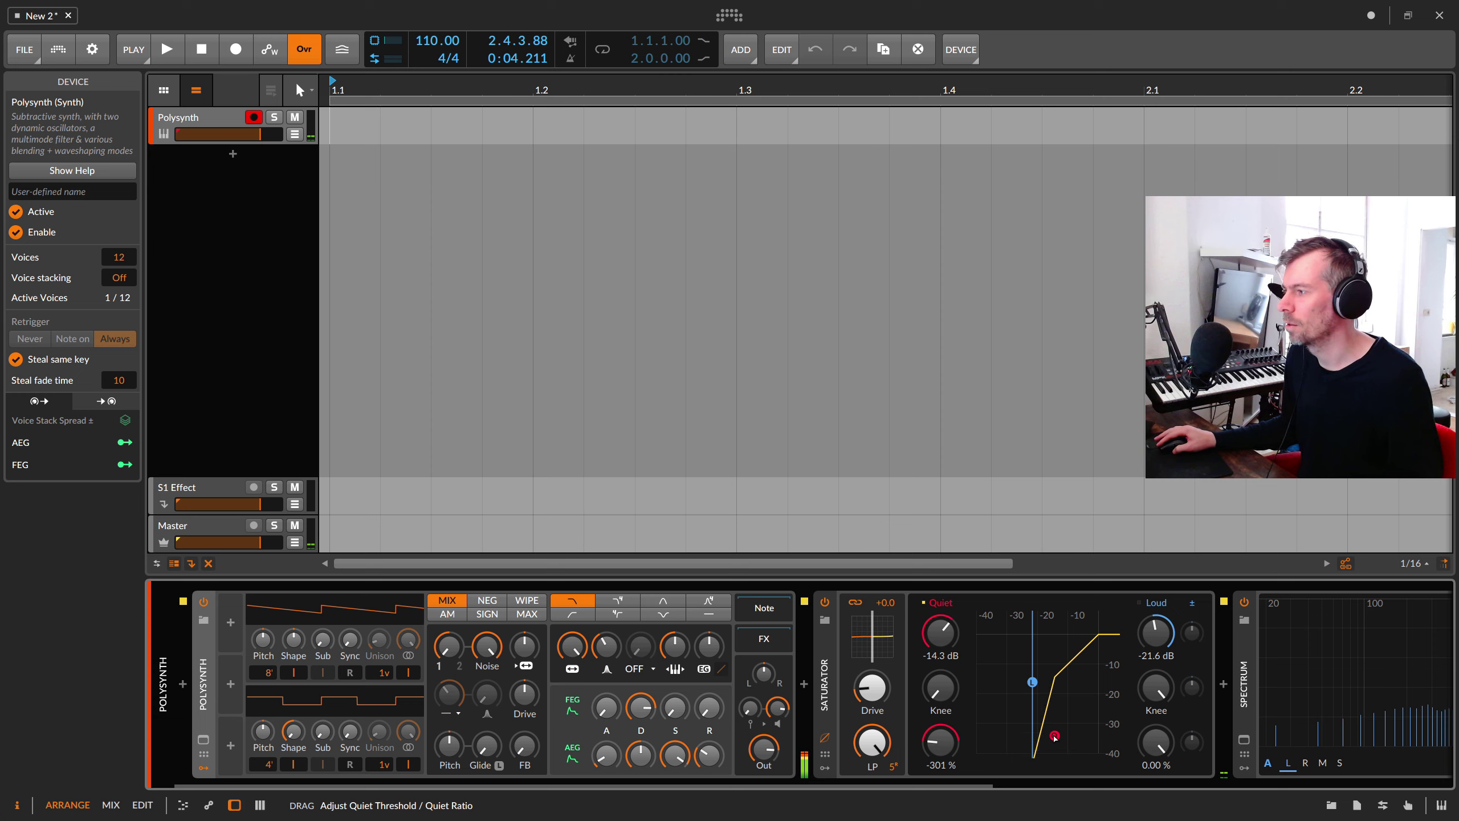
{"action": "left_click_drag", "start_coordinate": [1055, 736], "coordinate": [1047, 737]}
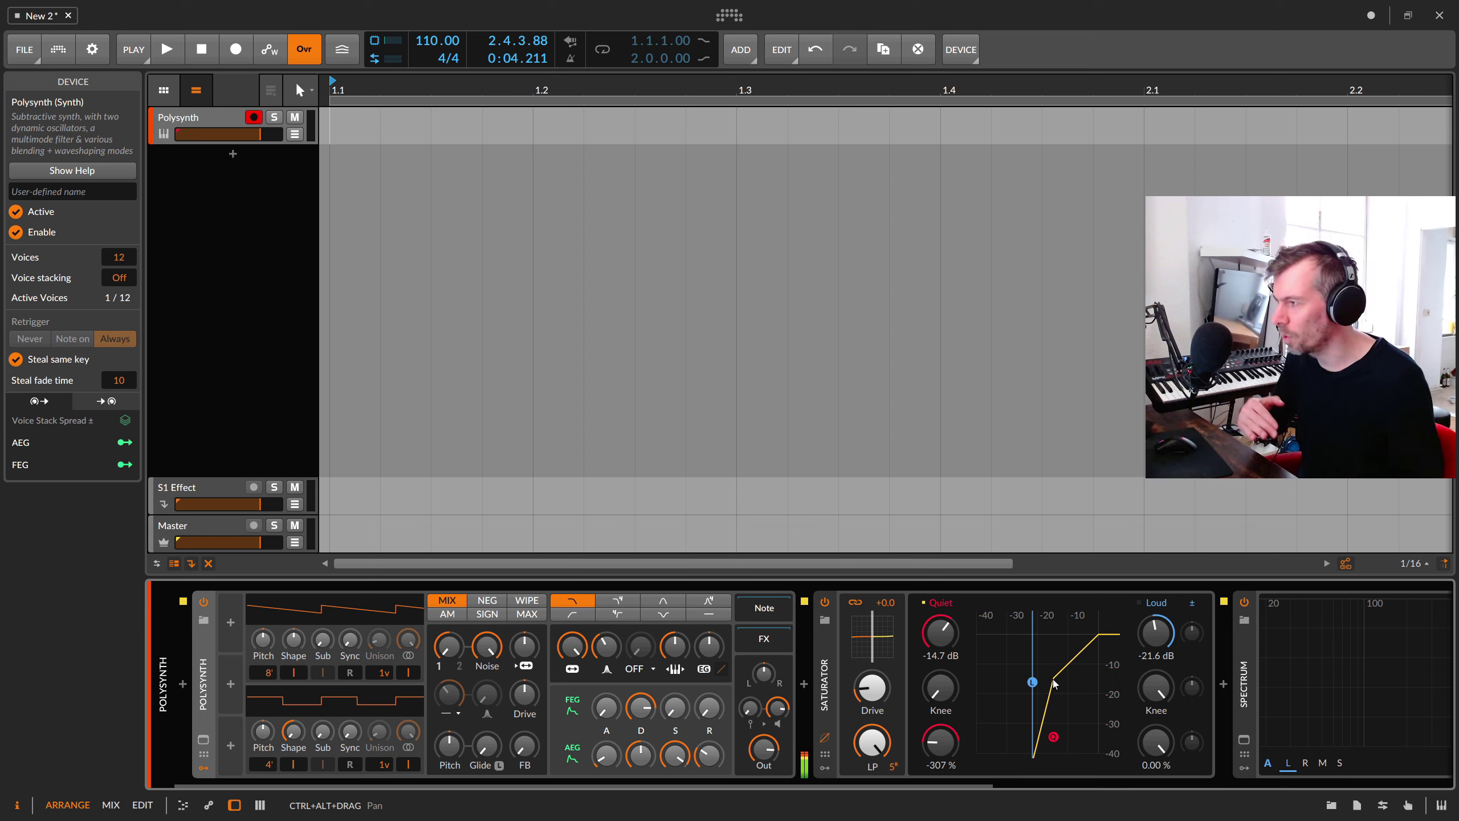
{"action": "left_click_drag", "start_coordinate": [1053, 736], "coordinate": [1021, 737]}
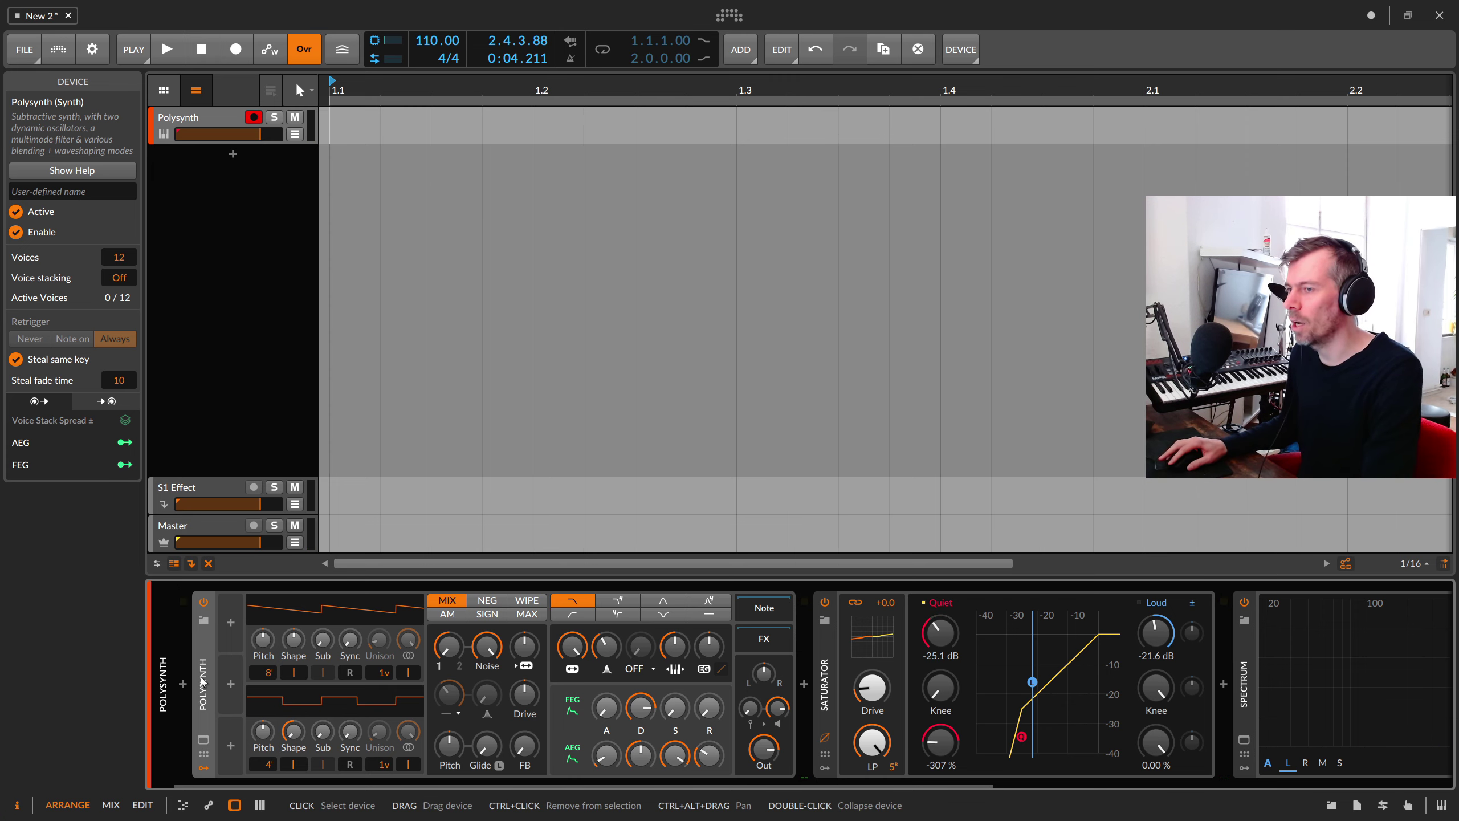
Delete the Polysynth from the device chain
{"action": "key", "text": "Delete"}
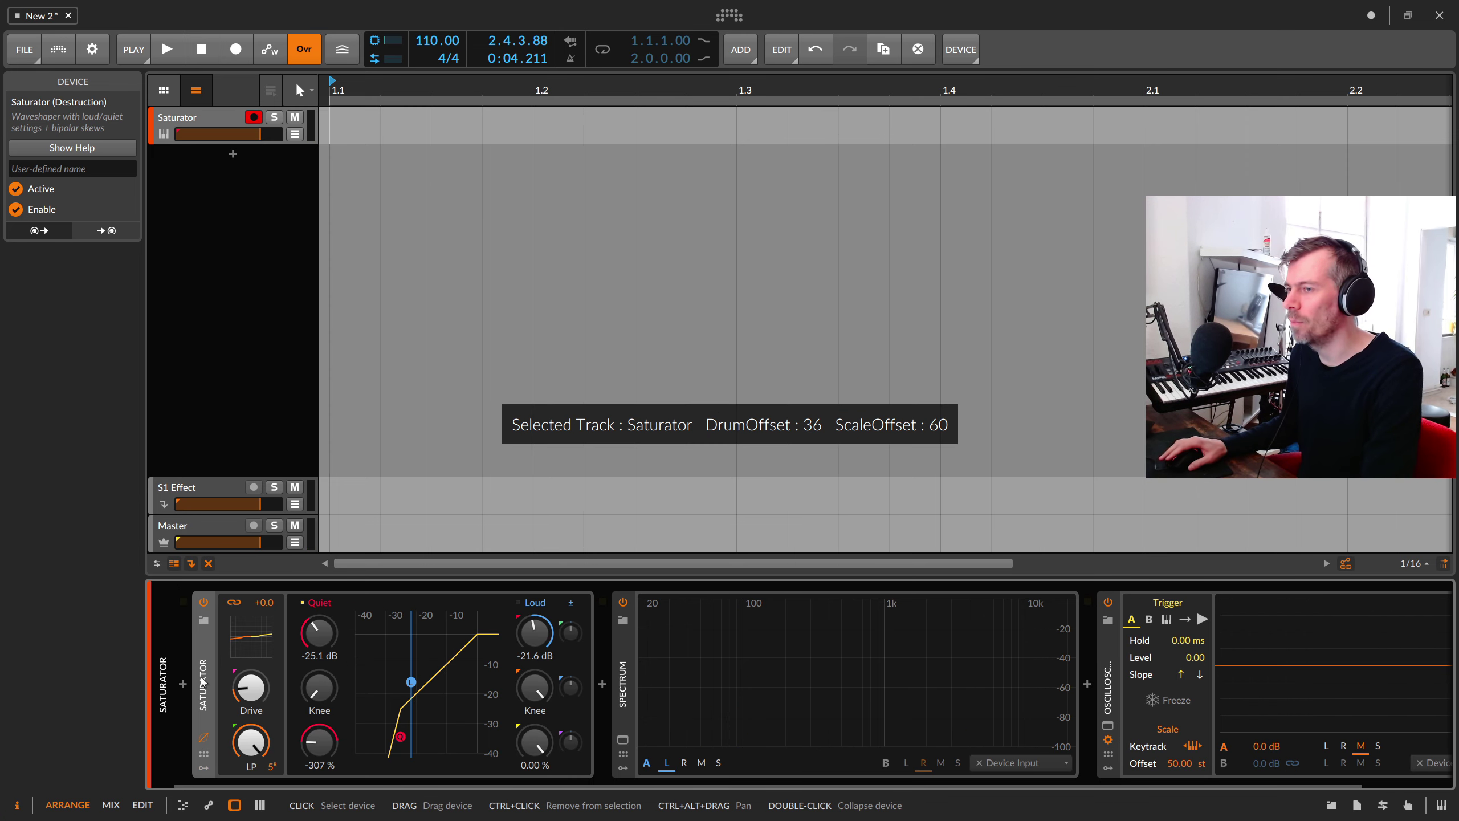
Search the sample browser for "real drums"
{"action": "left_click", "coordinate": [1357, 808]}
{"action": "left_click", "coordinate": [1377, 102]}
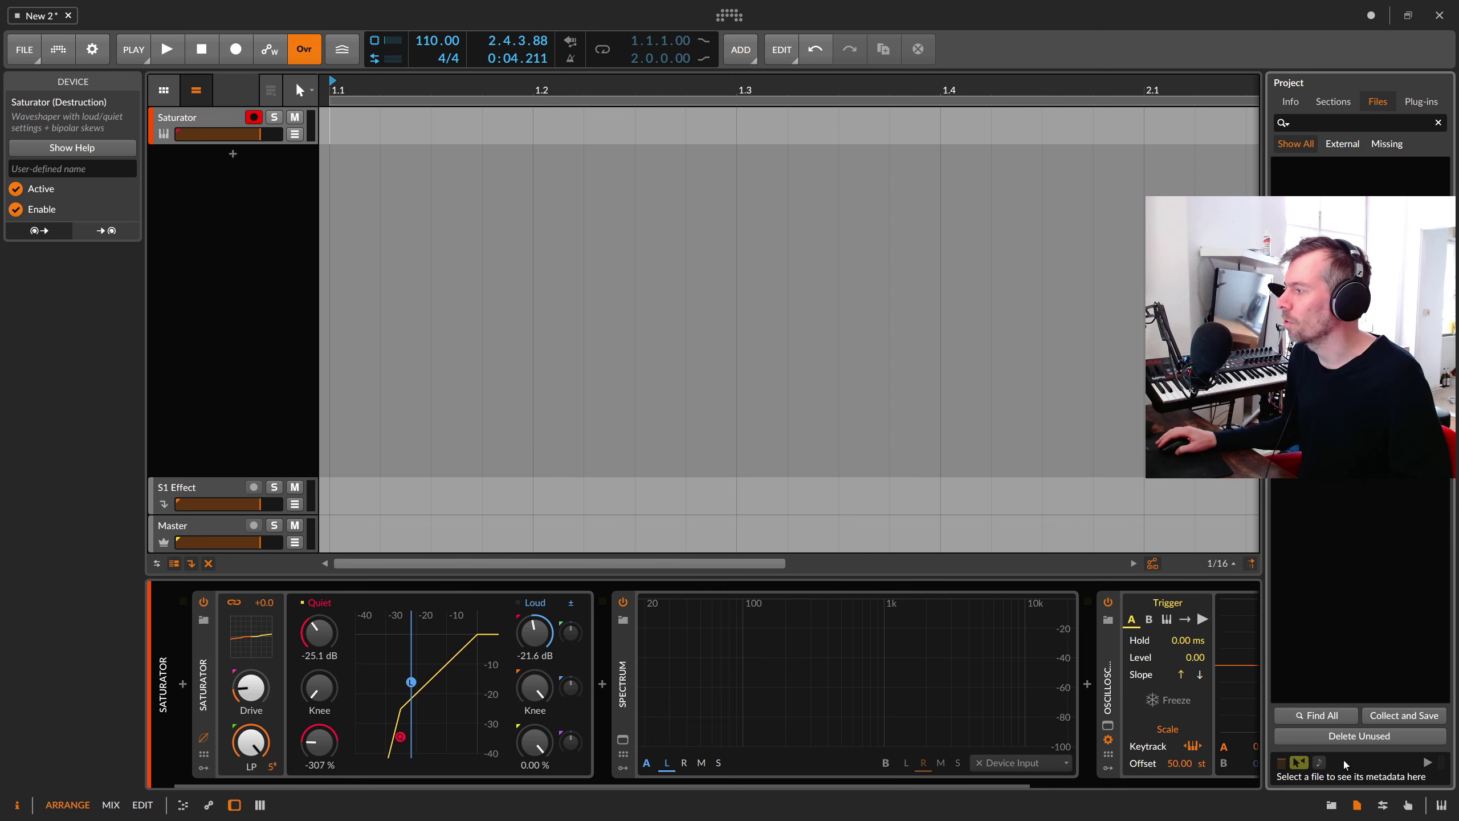
{"action": "left_click", "coordinate": [1330, 805]}
{"action": "left_click", "coordinate": [1333, 101]}
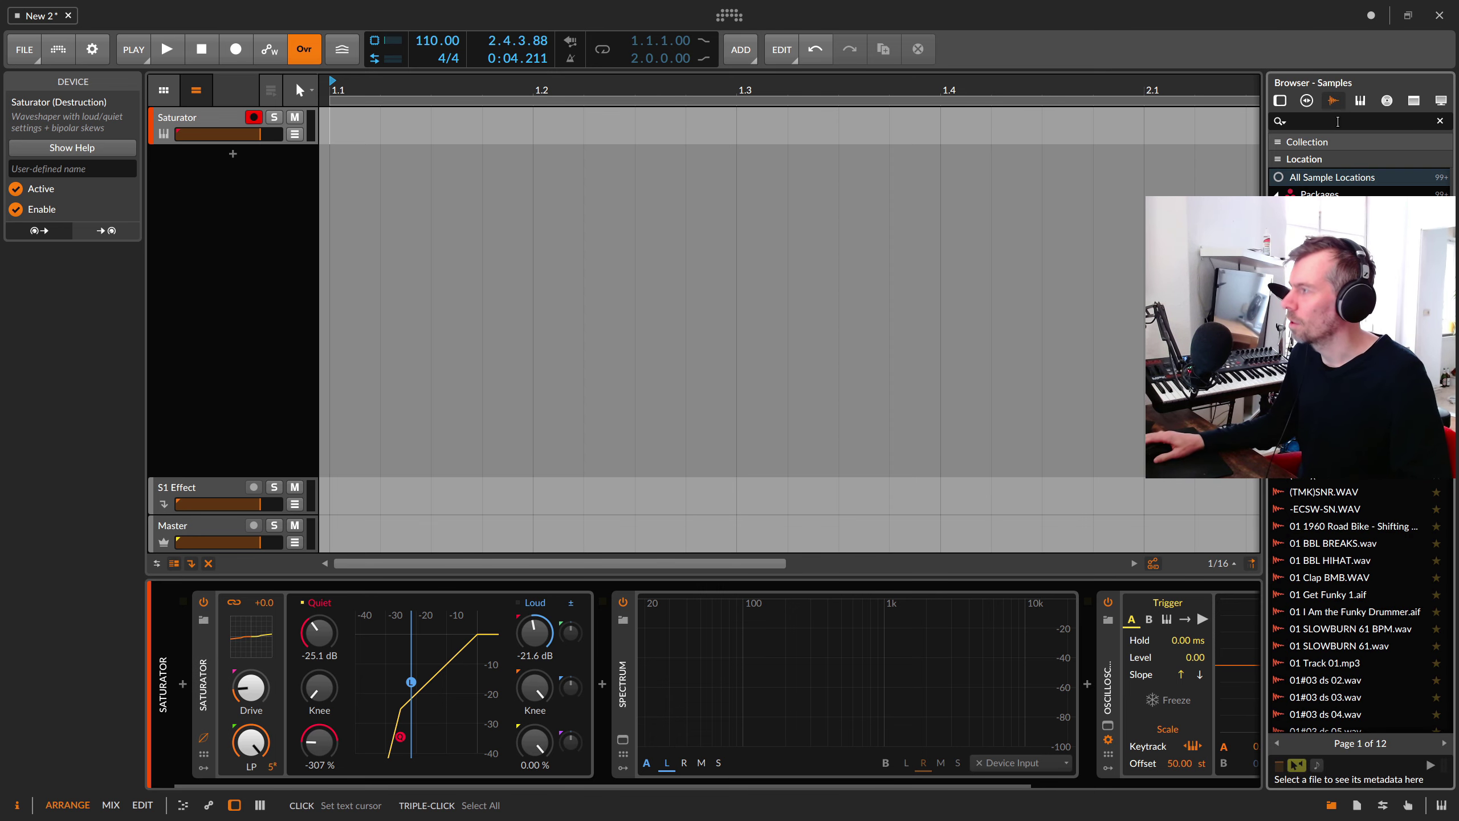
{"action": "left_click", "coordinate": [1337, 122]}
{"action": "type", "text": "real drums"}
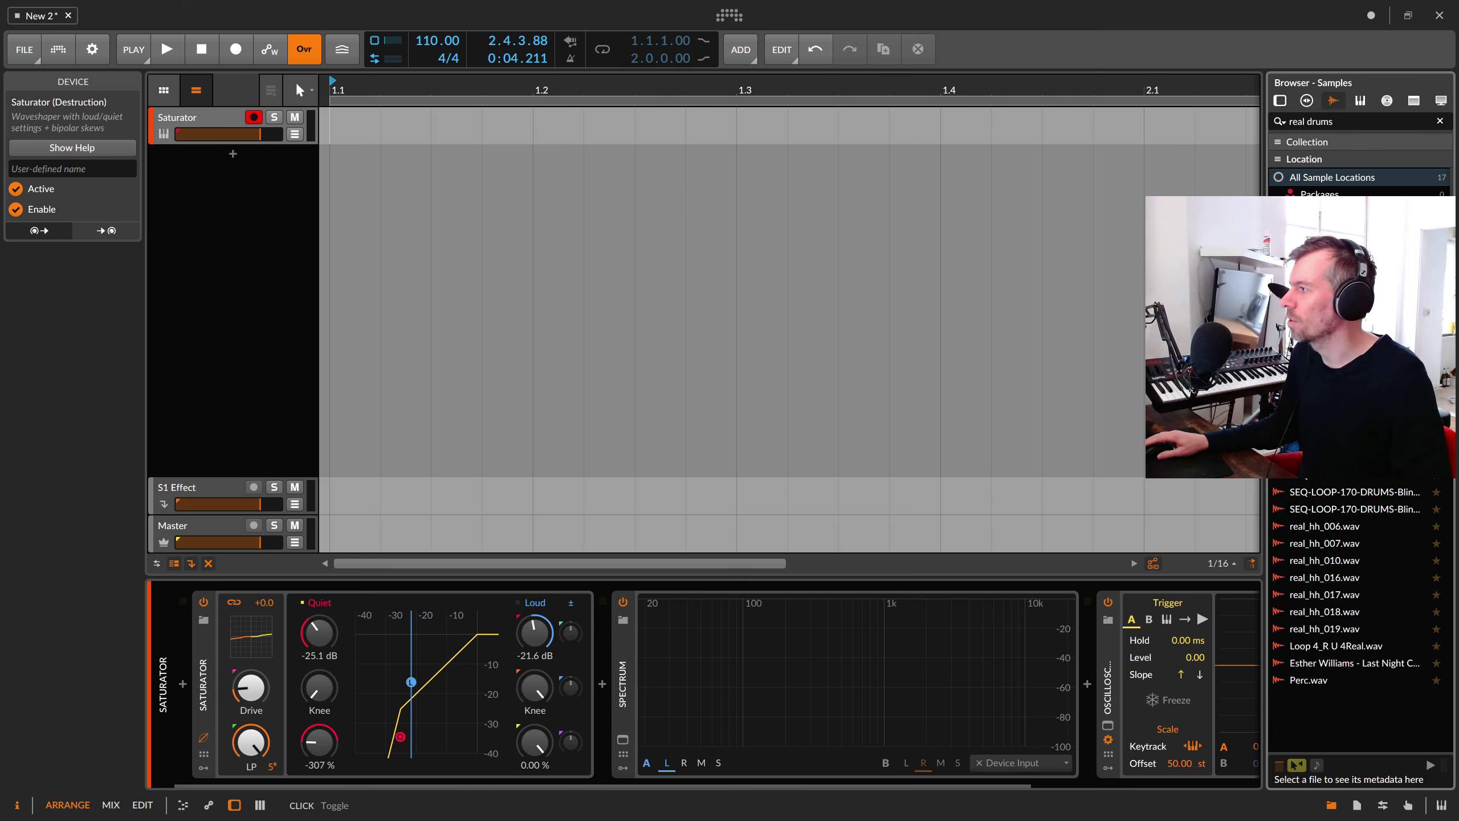
Place the sample 89_RealDrums_01_685.wav at bar 1 of the Saturator track and play it
{"action": "left_click", "coordinate": [1339, 407]}
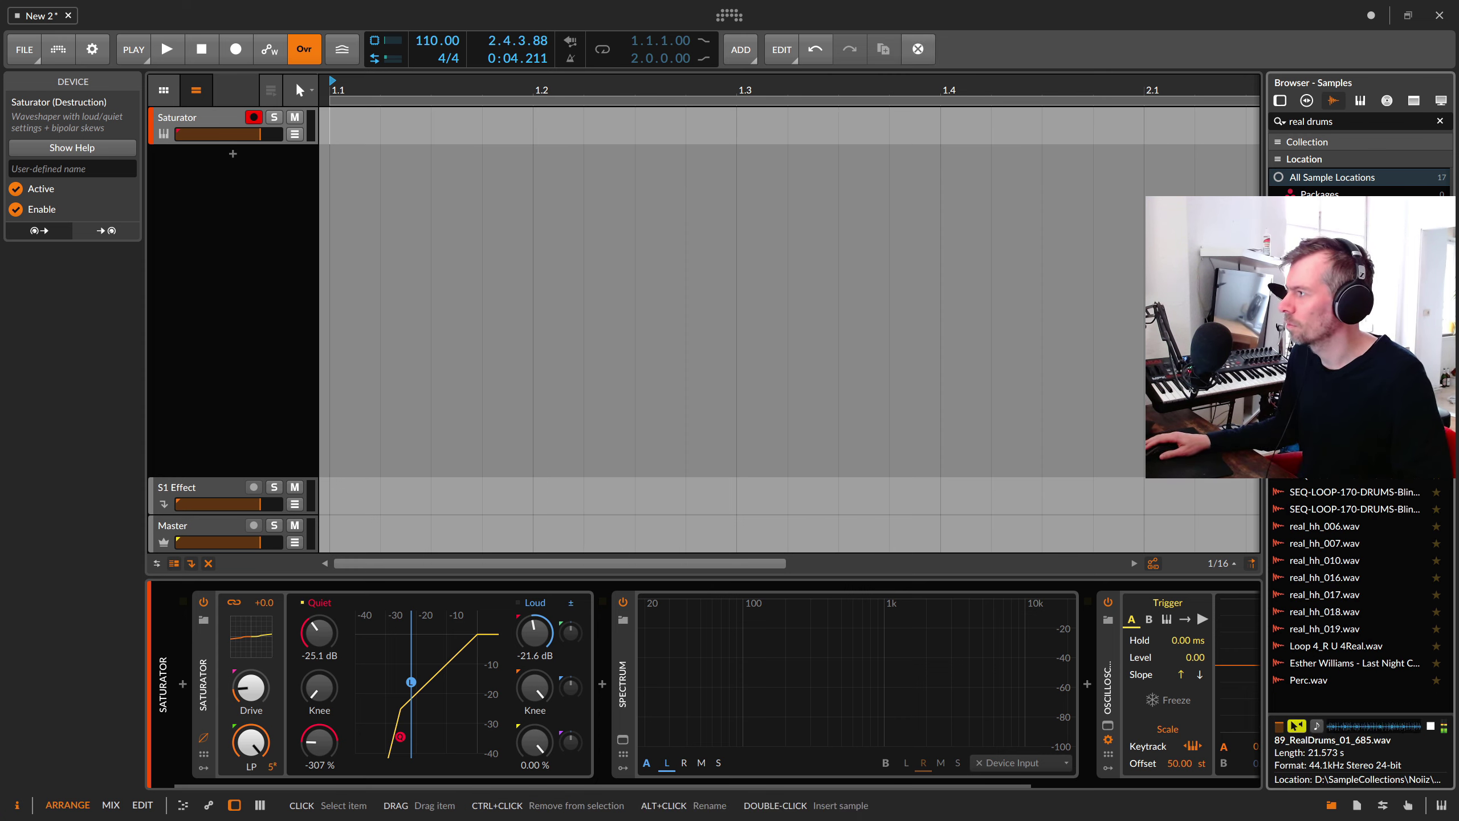
{"action": "left_click_drag", "start_coordinate": [1339, 407], "coordinate": [425, 215]}
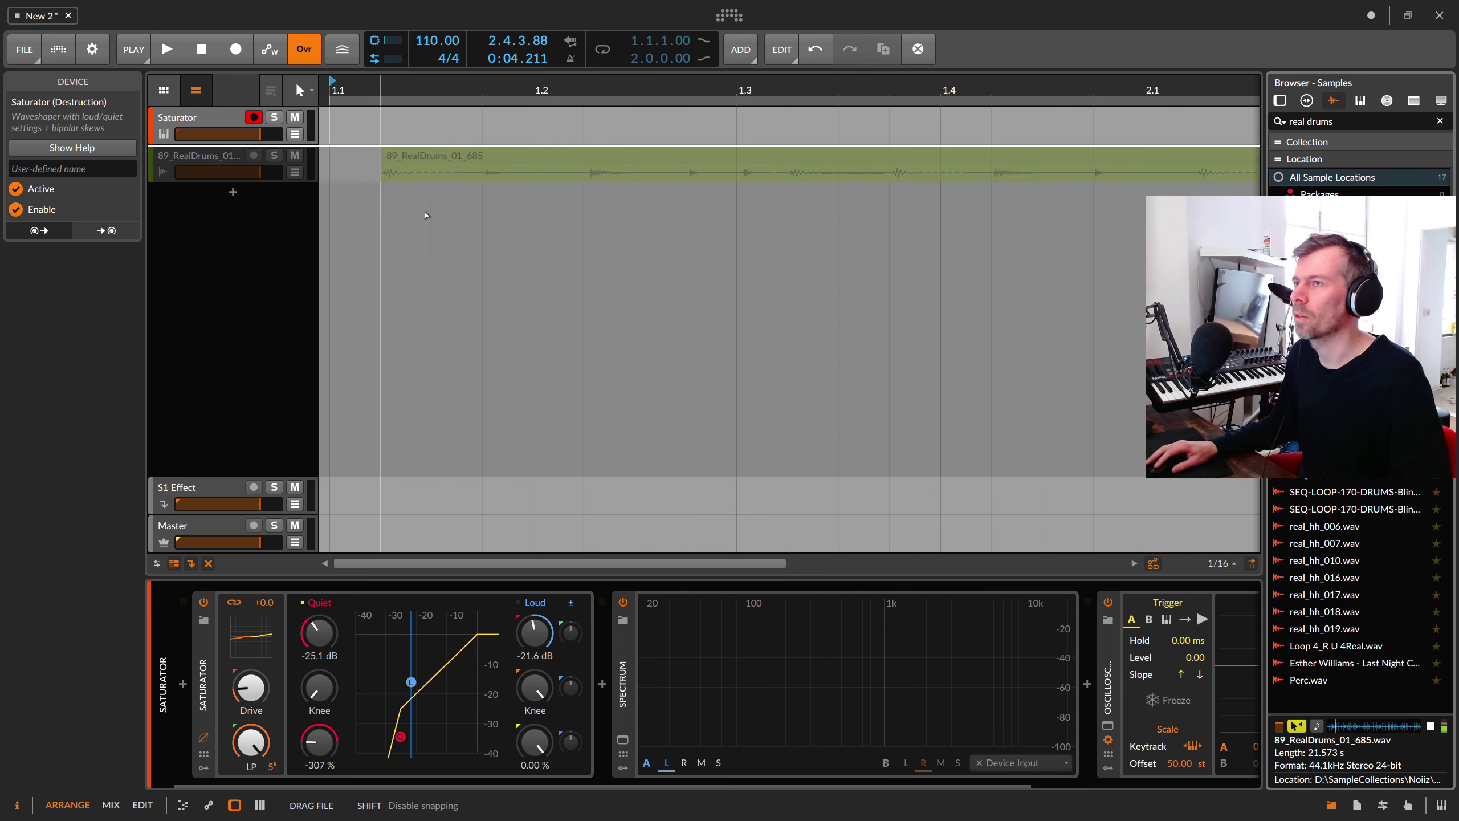
{"action": "left_click_drag", "start_coordinate": [385, 165], "coordinate": [335, 128]}
{"action": "left_click", "coordinate": [196, 119]}
{"action": "left_click_drag", "start_coordinate": [403, 89], "coordinate": [404, 118]}
{"action": "left_click", "coordinate": [413, 116]}
{"action": "key", "text": "space"}
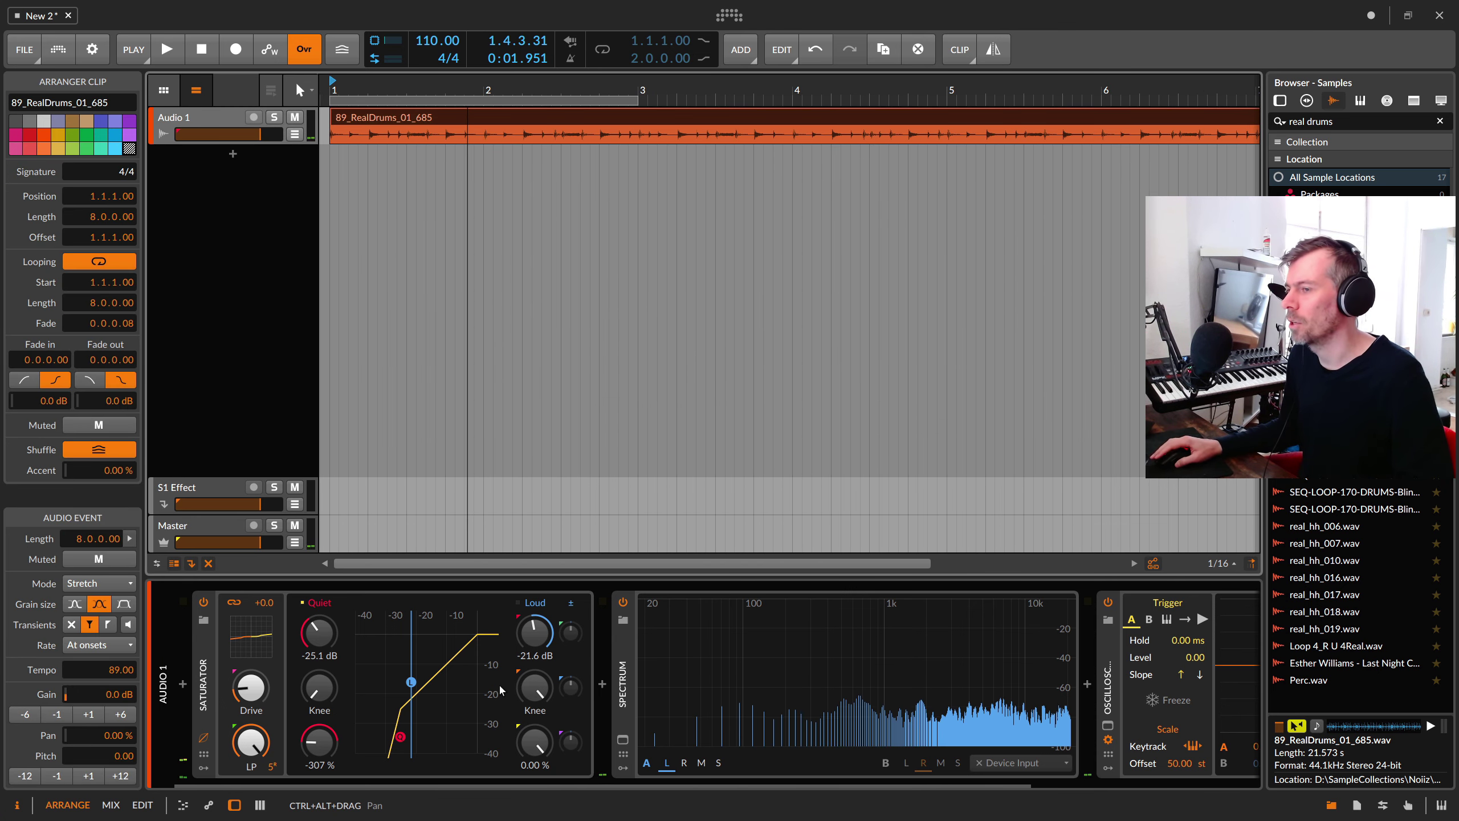
During playback, set the Saturator's Quiet ratio to -175 %, Quiet threshold to -40.0 dB and Loud threshold to -11.5 dB
{"action": "key", "text": "space"}
{"action": "left_click_drag", "start_coordinate": [319, 742], "coordinate": [319, 704]}
{"action": "left_click_drag", "start_coordinate": [319, 632], "coordinate": [319, 689]}
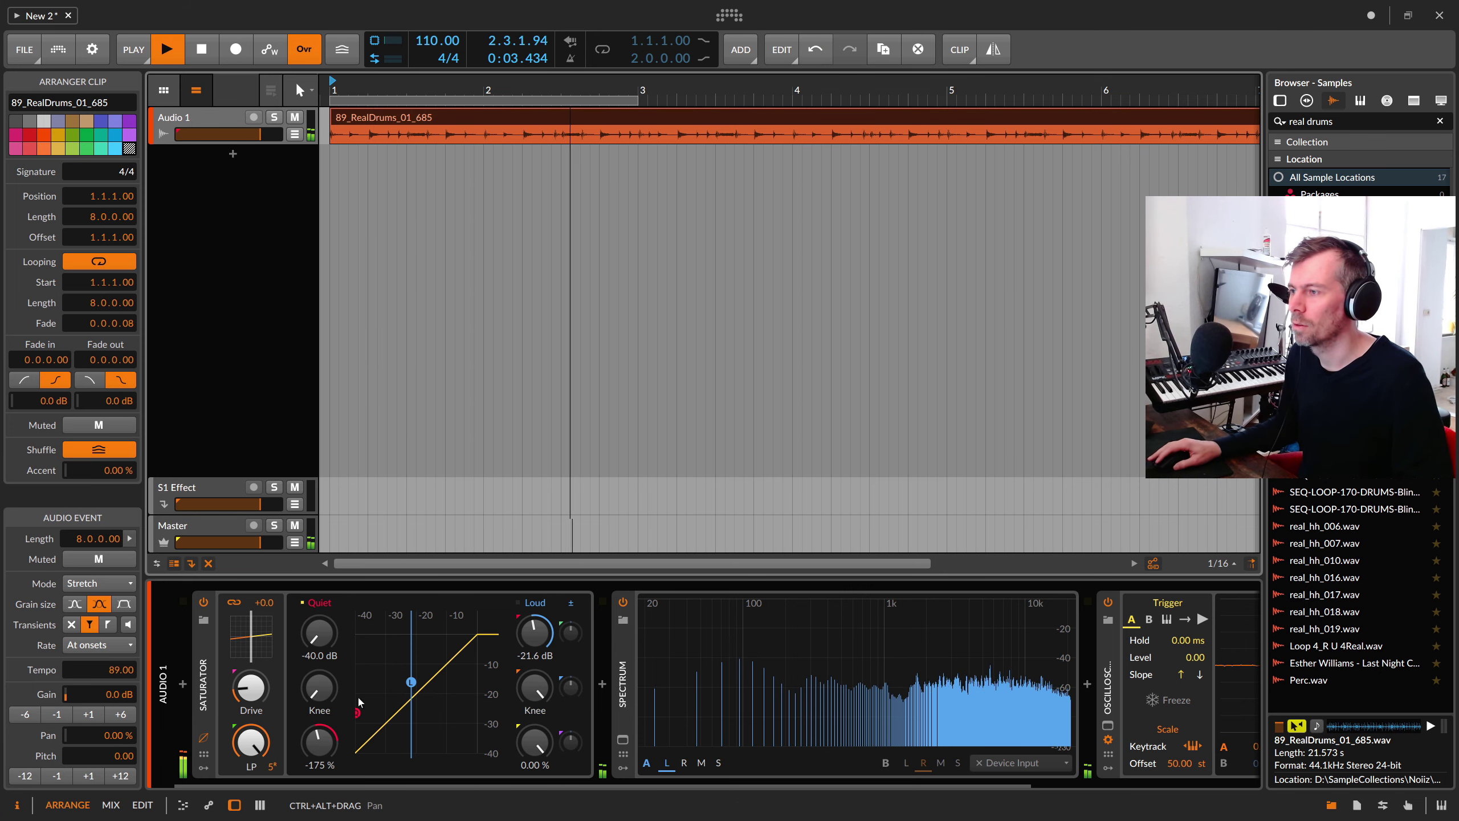
{"action": "left_click_drag", "start_coordinate": [534, 634], "coordinate": [534, 610]}
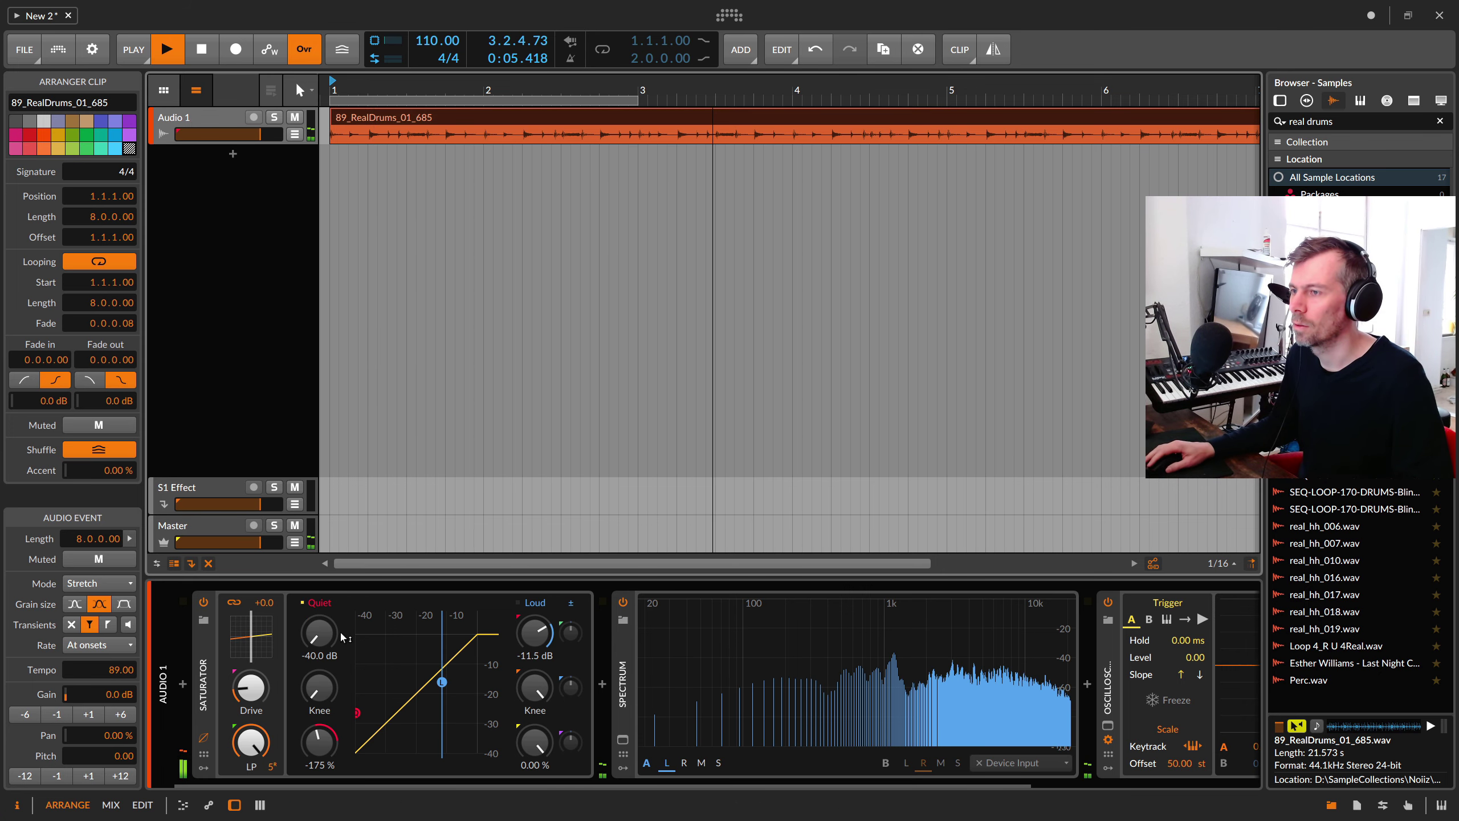
Raise the Saturator's Drive, set its Quiet threshold to -29.9 dB, and restart playback from bar 1
{"action": "left_click_drag", "start_coordinate": [250, 687], "coordinate": [327, 647]}
{"action": "key", "text": "space"}
{"action": "key", "text": "space"}
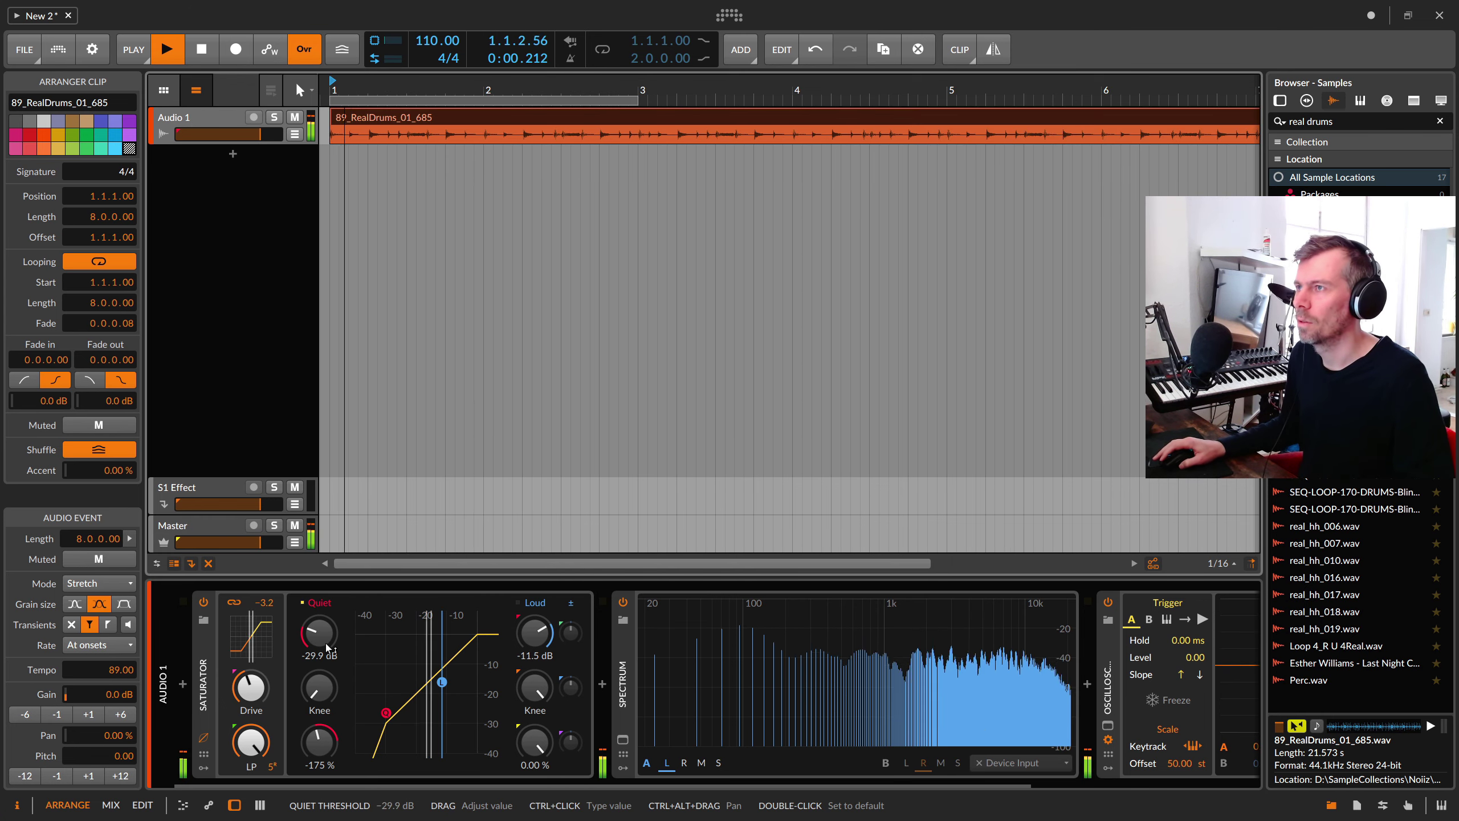
Turn on looped playback and set the project tempo to 89 BPM, then play the drum loop again
{"action": "left_click", "coordinate": [602, 56]}
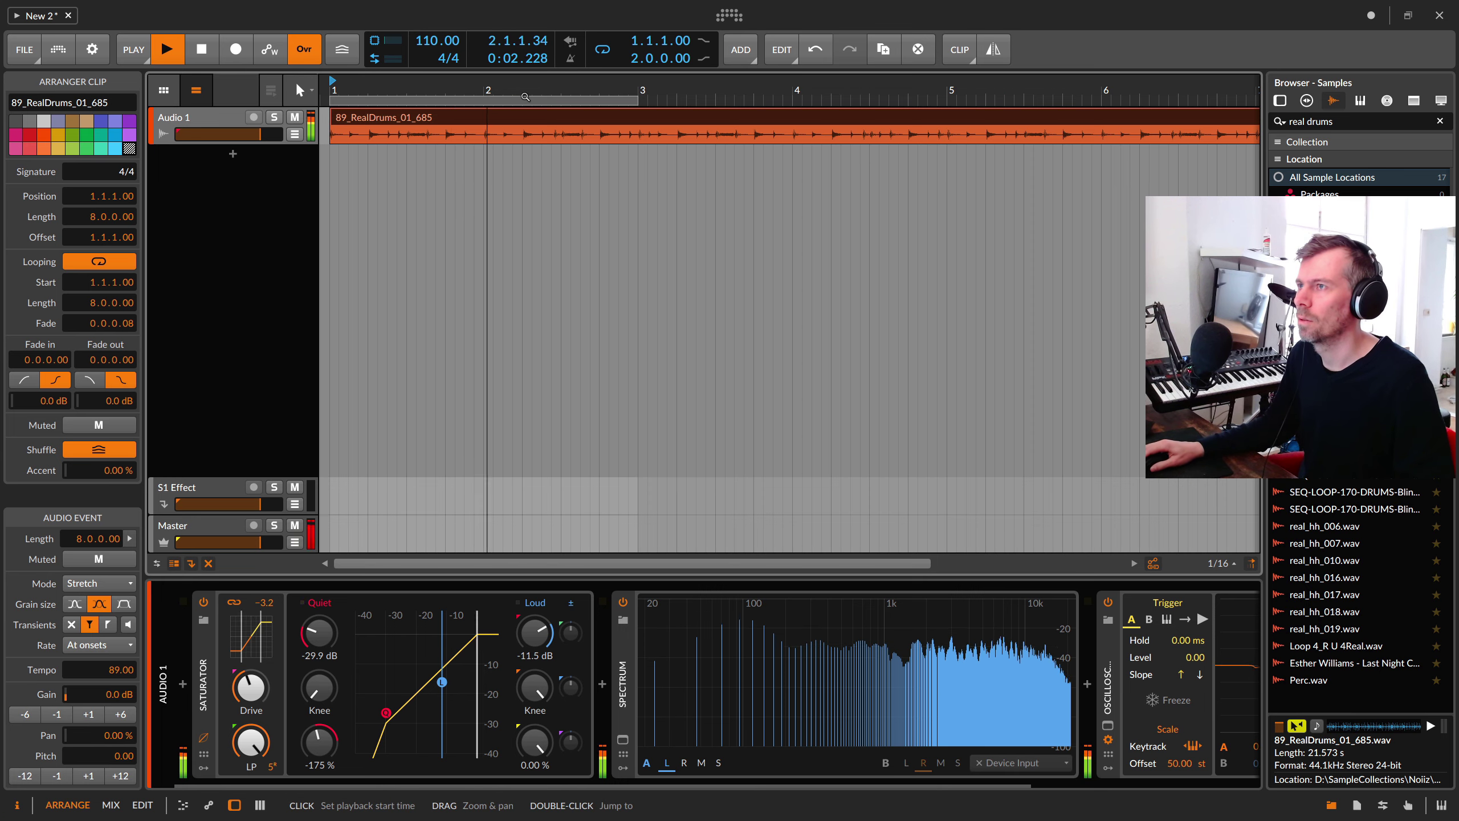
{"action": "left_click_drag", "start_coordinate": [511, 92], "coordinate": [500, 55]}
{"action": "key", "text": "space"}
{"action": "double_click", "coordinate": [433, 41]}
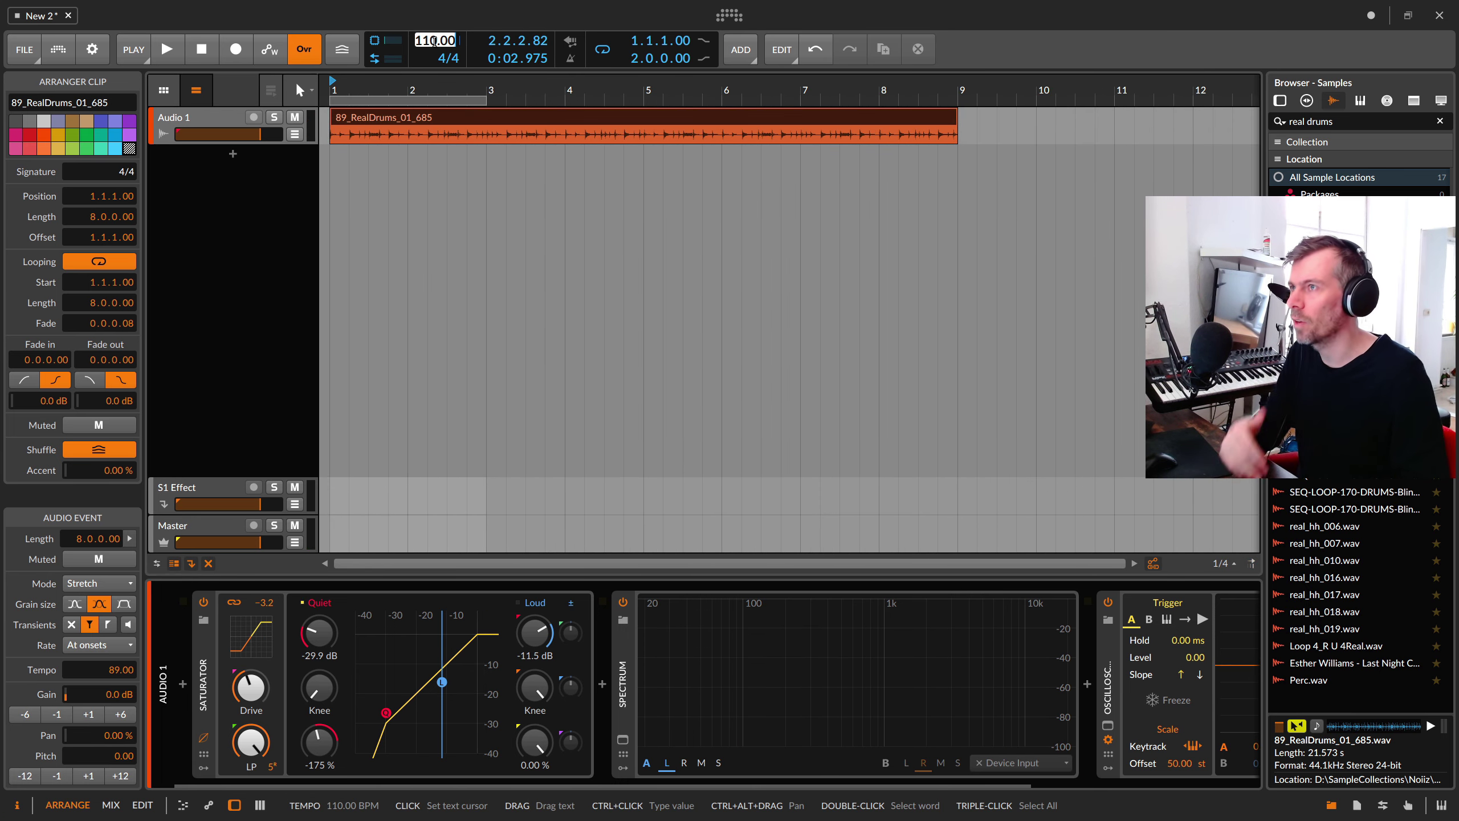
{"action": "type", "text": "89 BPM"}
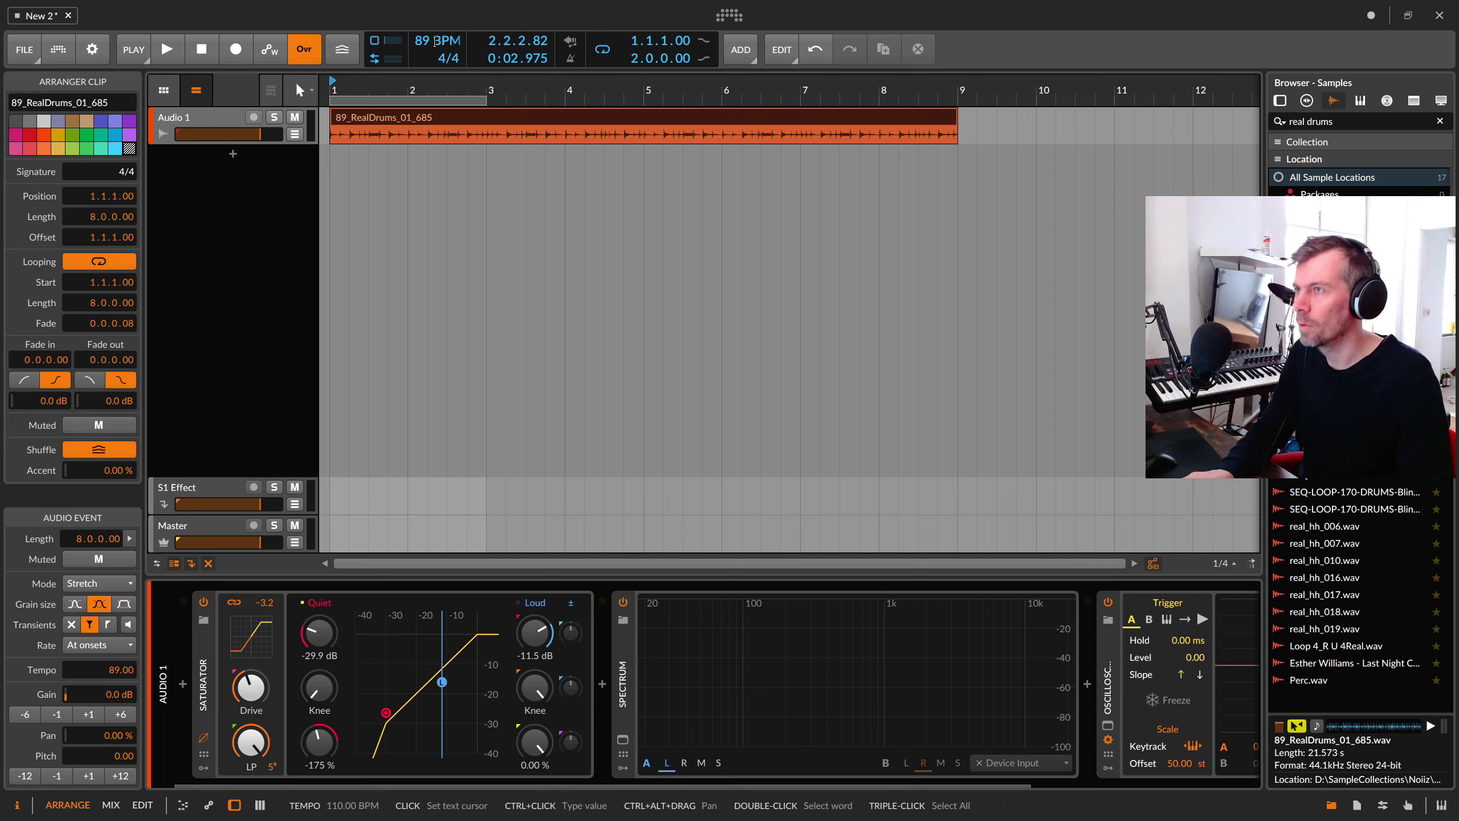
{"action": "key", "text": "Return"}
{"action": "key", "text": "space"}
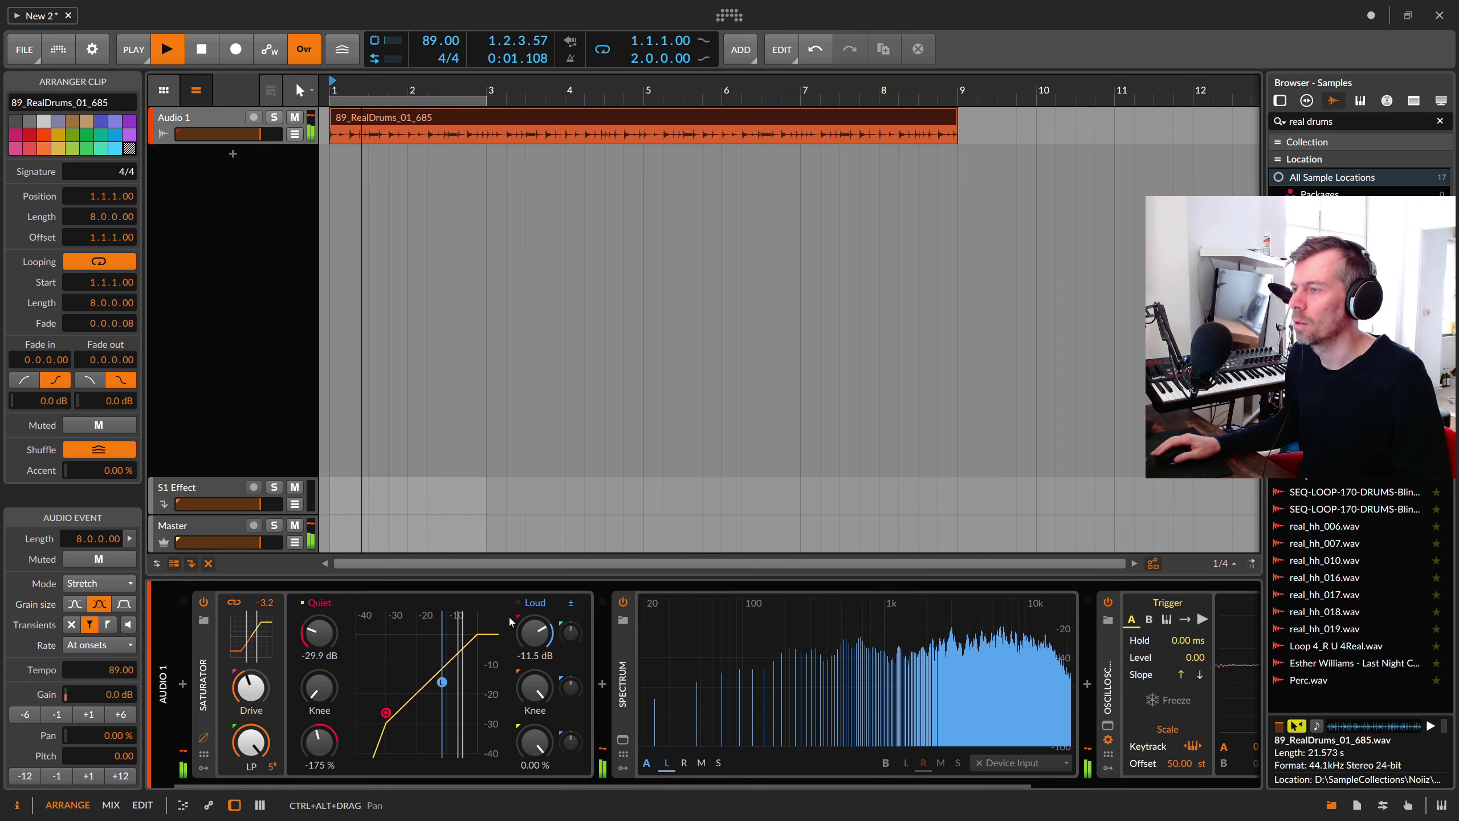
Set the Saturator's Quiet ratio to -400 % and Quiet threshold to -19.2 dB, and raise the Drive while auditioning the drums
{"action": "left_click_drag", "start_coordinate": [390, 715], "coordinate": [413, 753]}
{"action": "key", "text": "space"}
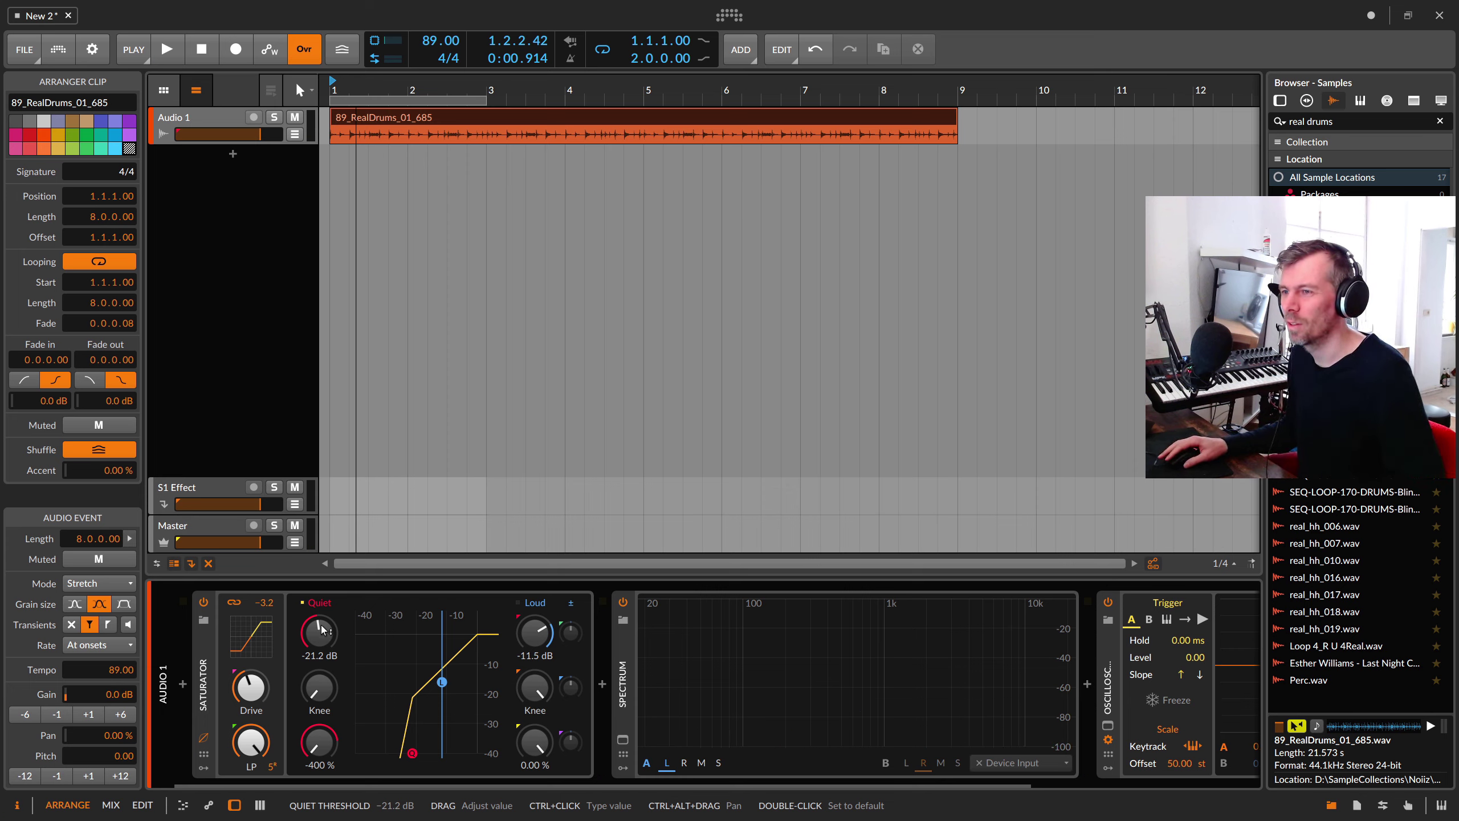
{"action": "left_click_drag", "start_coordinate": [322, 630], "coordinate": [318, 651]}
{"action": "key", "text": "space"}
{"action": "left_click_drag", "start_coordinate": [251, 688], "coordinate": [318, 595]}
{"action": "key", "text": "space"}
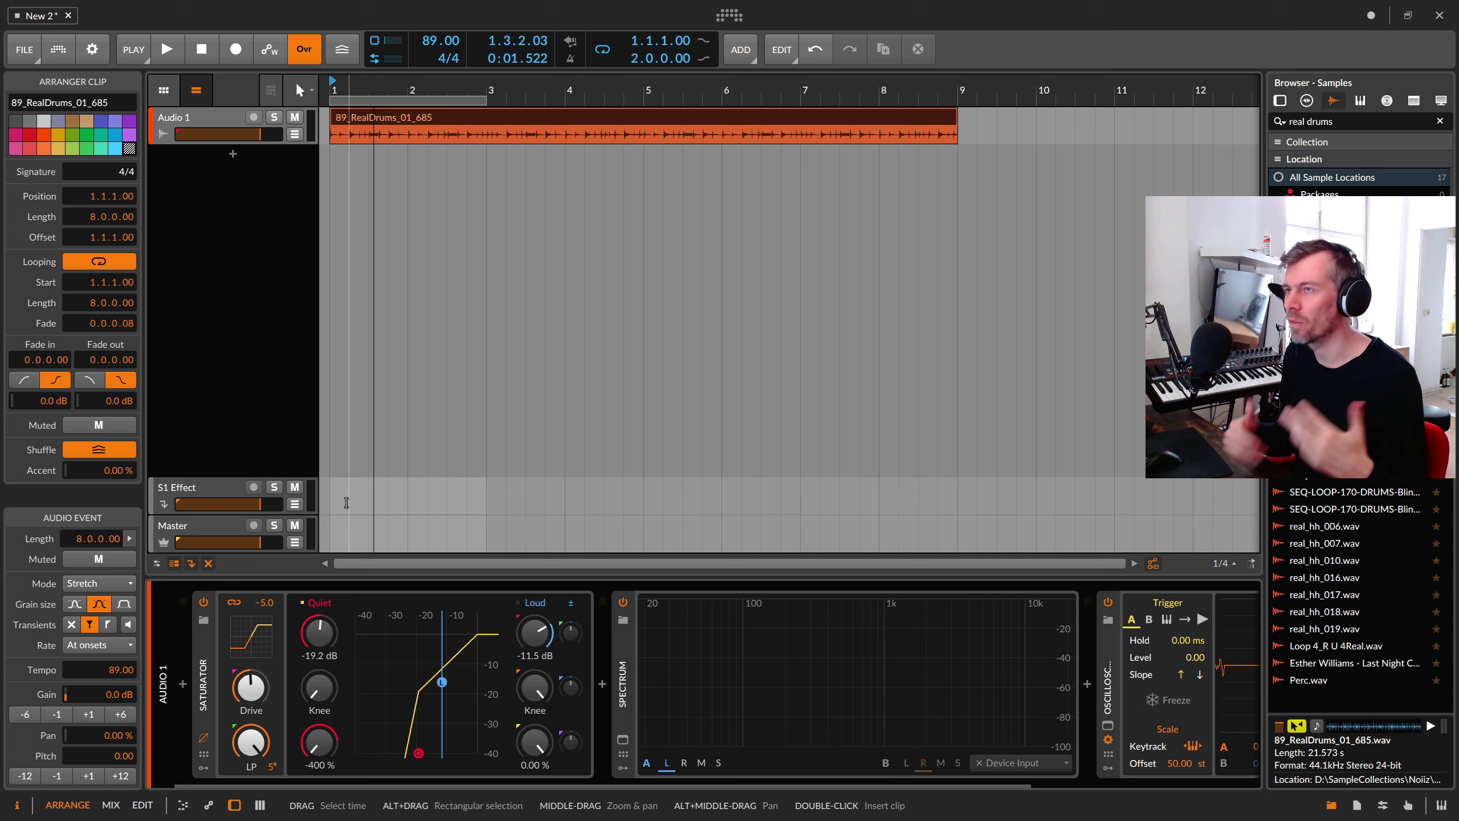
Delete the 89_RealDrums_01_685 clip from the Audio 1 track
{"action": "left_click", "coordinate": [353, 122]}
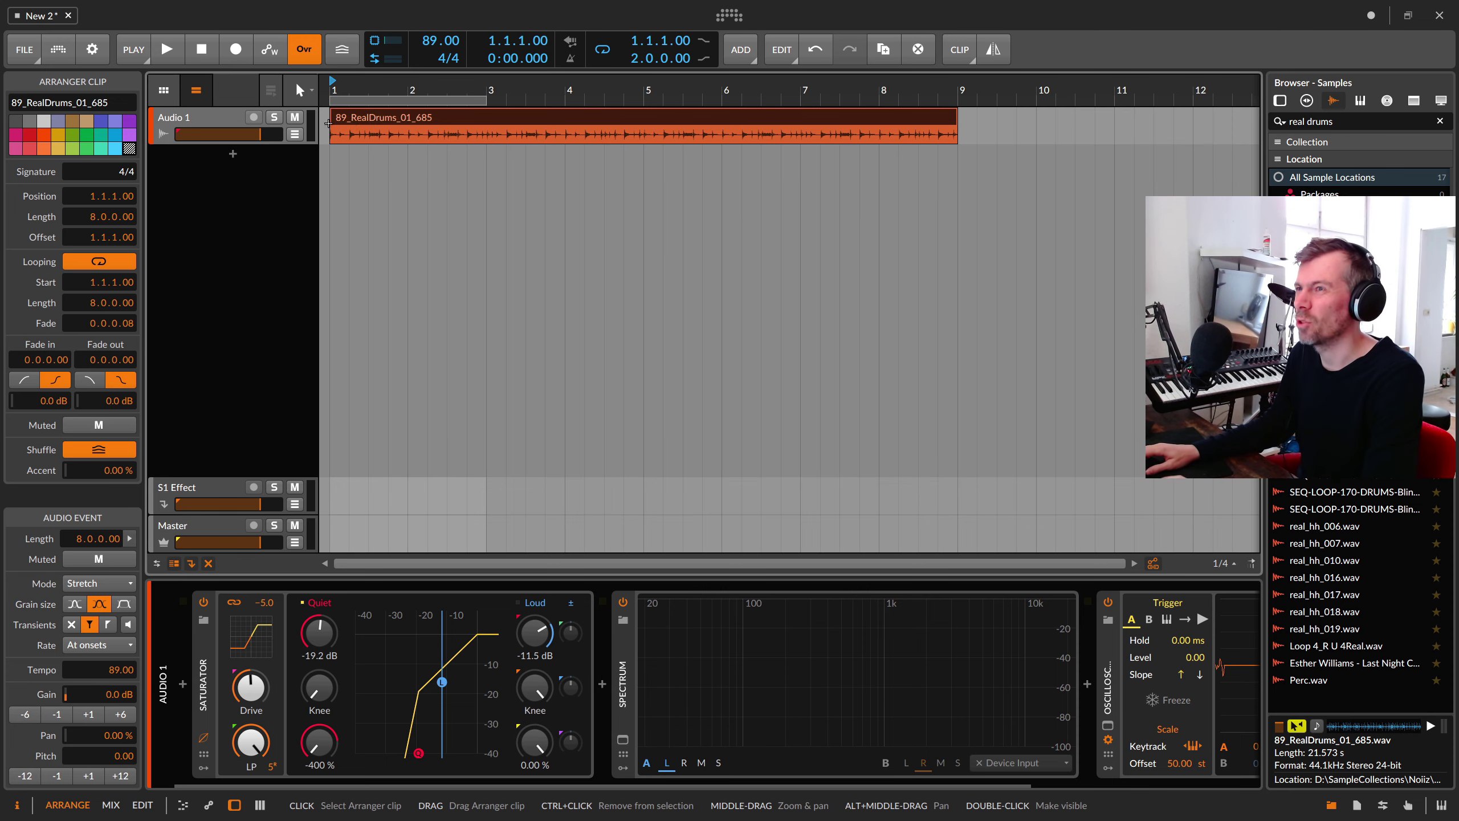
{"action": "key", "text": "Delete"}
{"action": "left_click", "coordinate": [230, 141]}
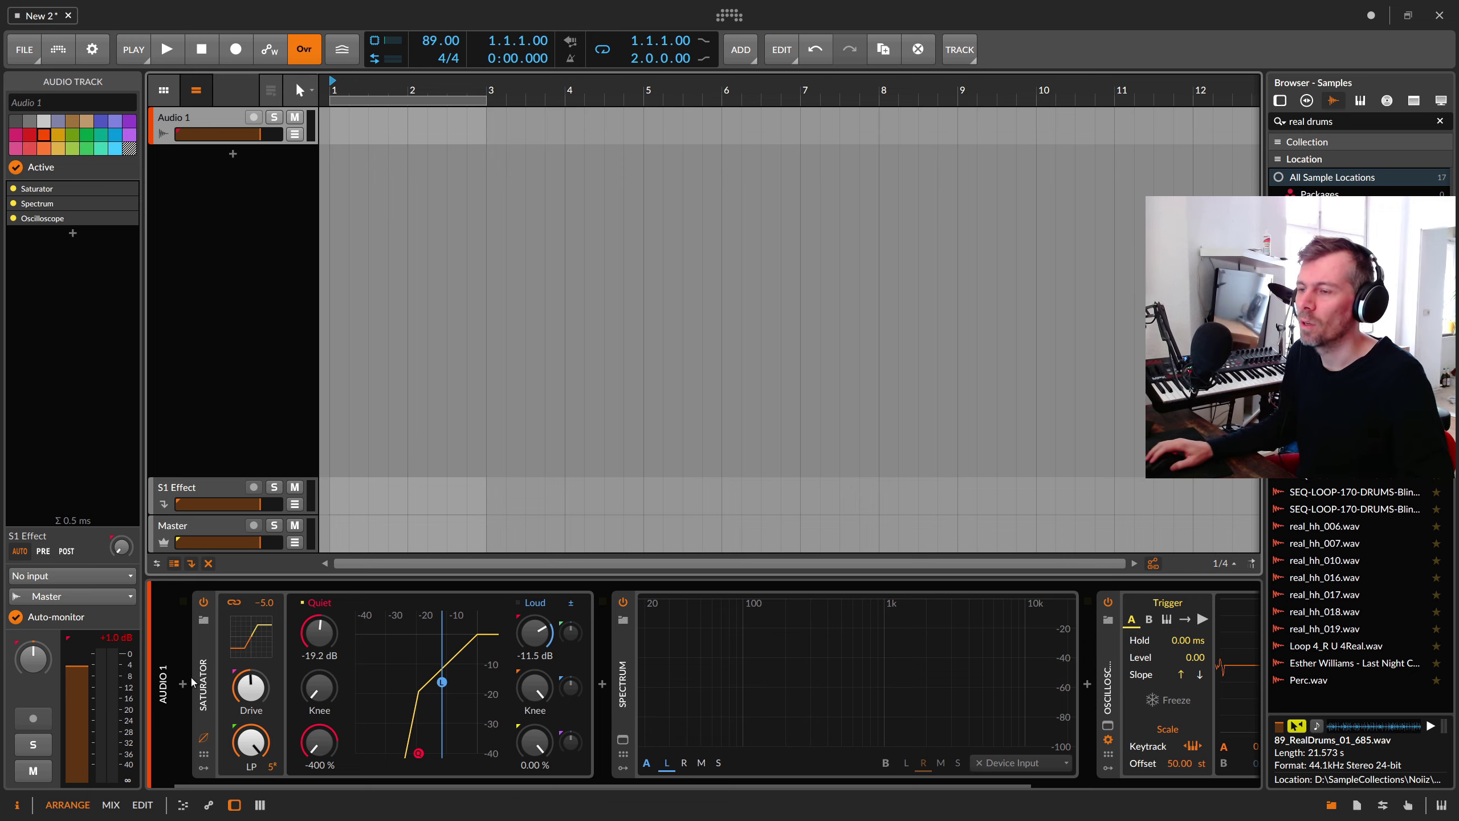
Add a new instrument track below Audio 1 and load the Phase-4 synth on it
{"action": "double_click", "coordinate": [232, 155]}
{"action": "type", "text": "phase"}
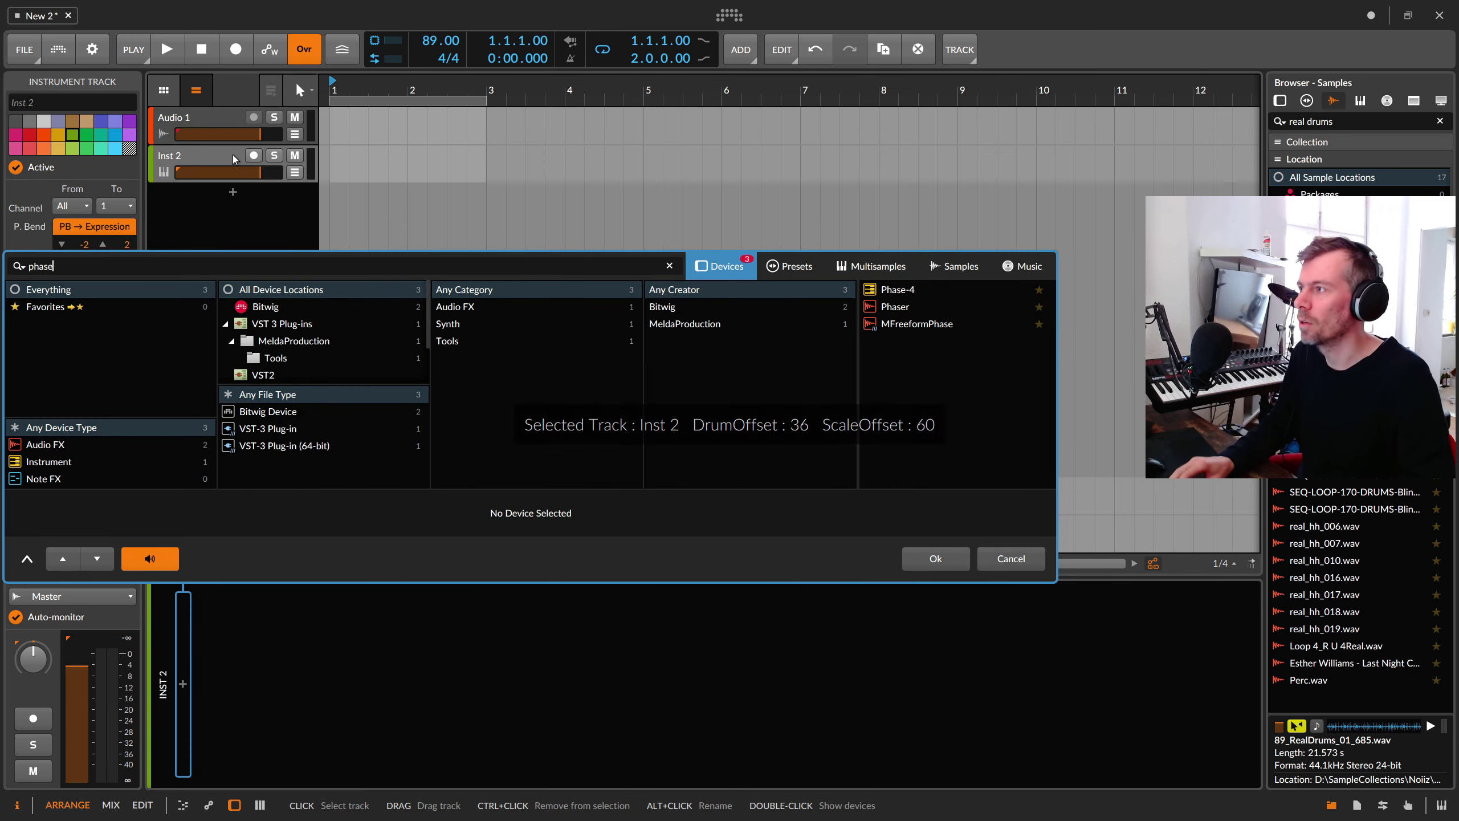
{"action": "key", "text": "Down"}
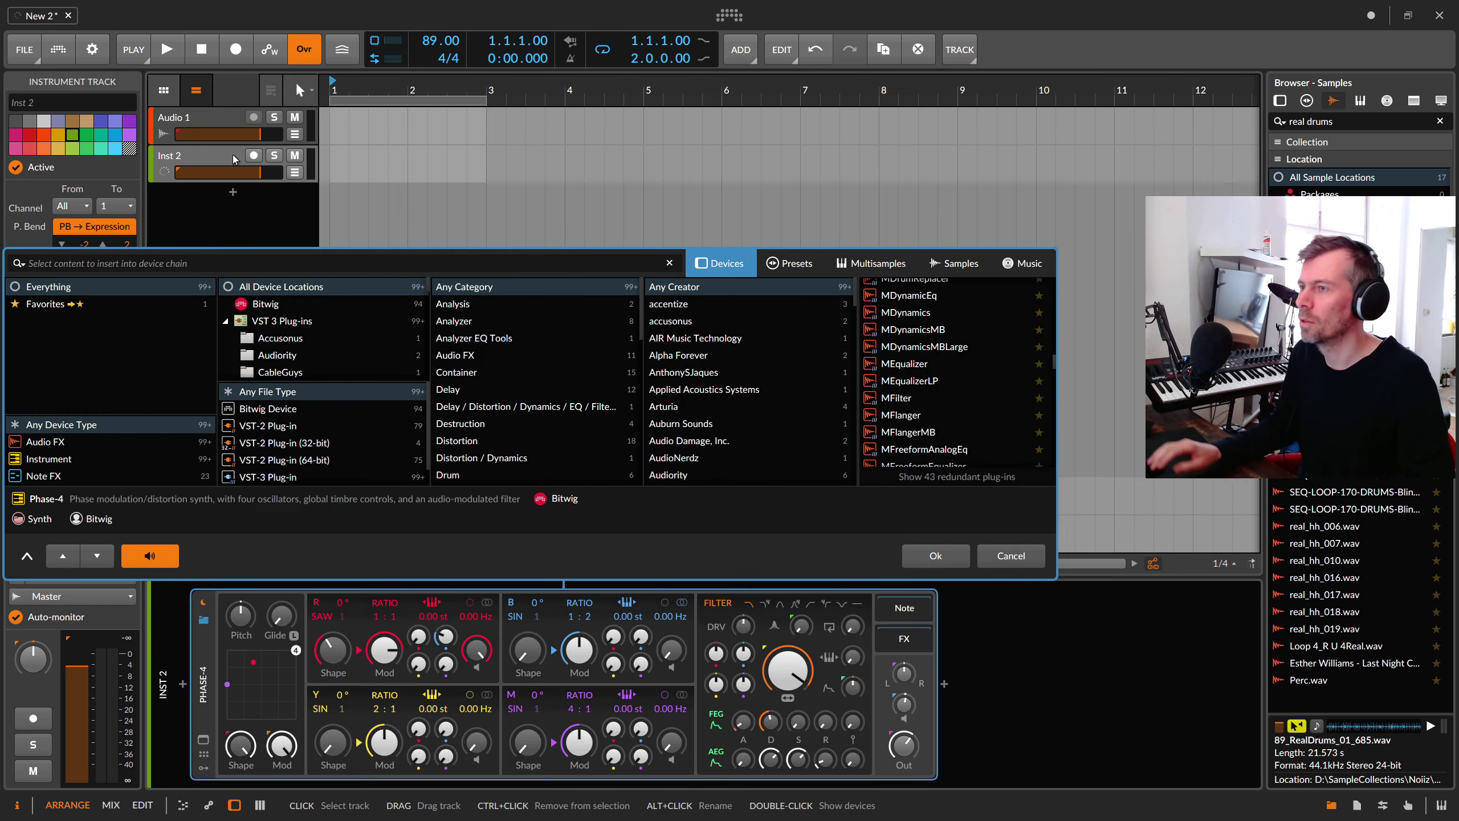
{"action": "key", "text": "Return"}
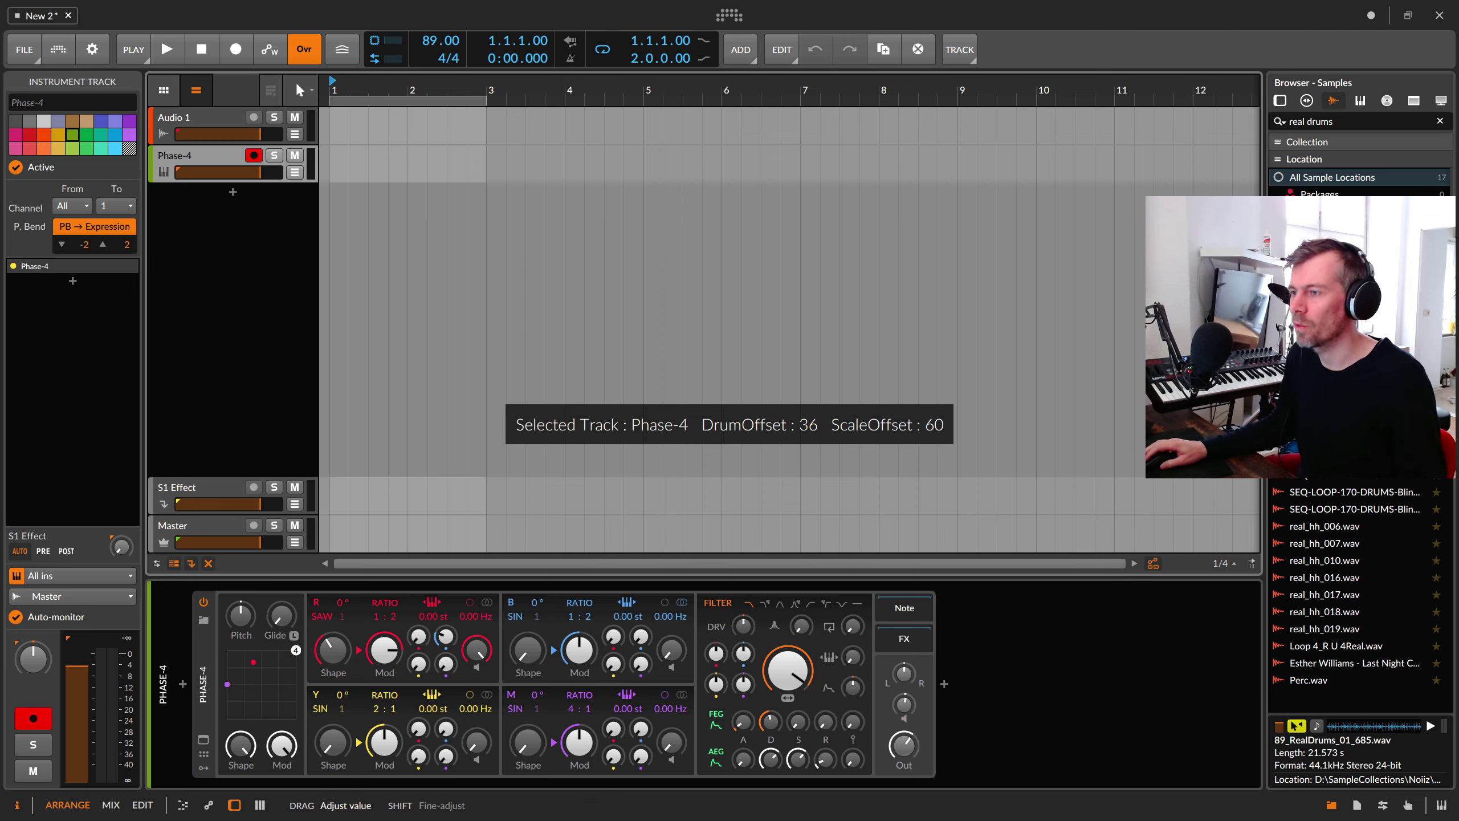
On Phase-4, raise the Y-to-B modulation and Y feedback, and set oscillator B to ratio 1:1 with a +0.49 st detune
{"action": "left_click_drag", "start_coordinate": [396, 627], "coordinate": [398, 624]}
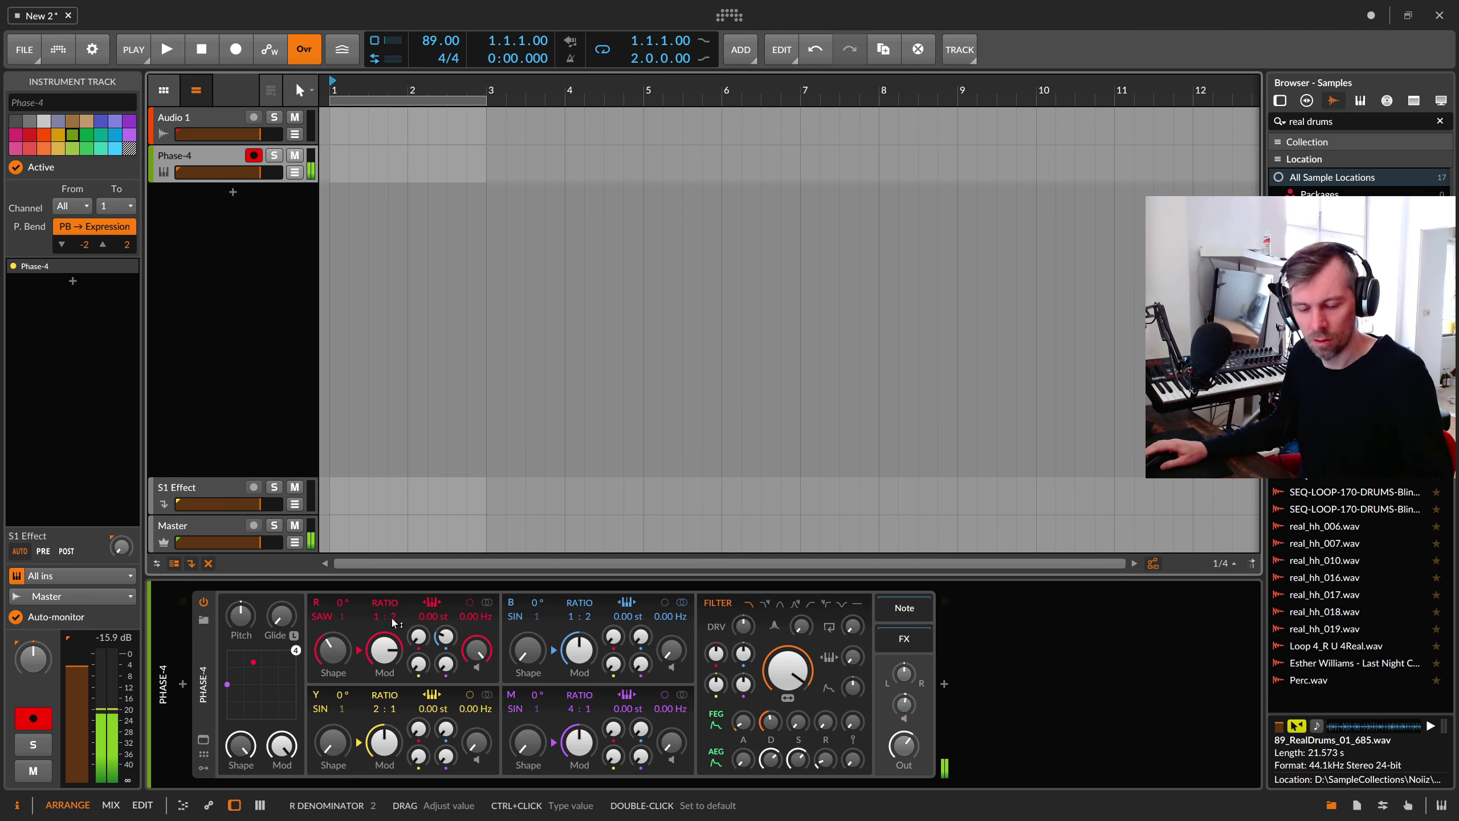
{"action": "key", "text": "z"}
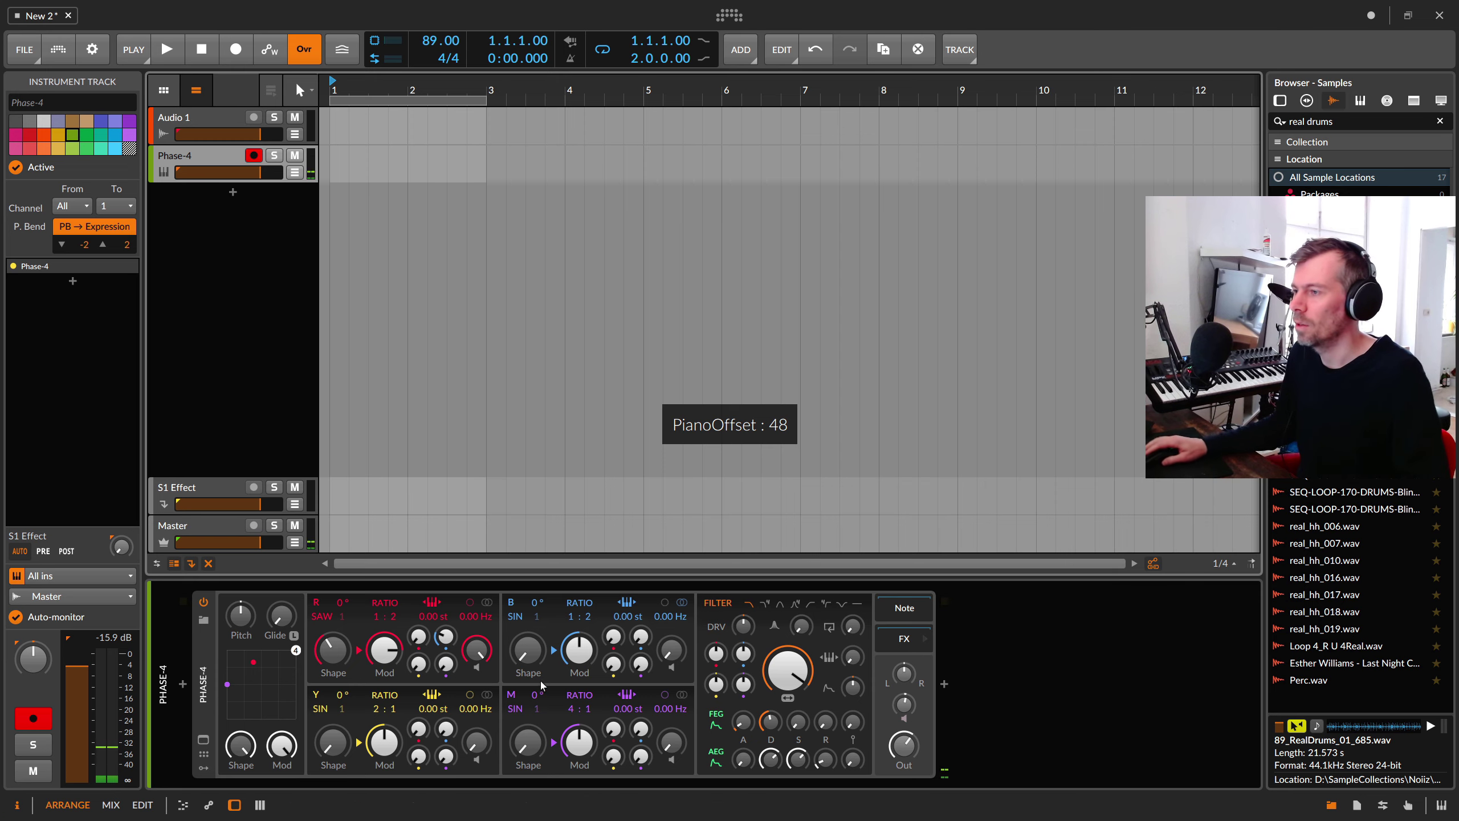
{"action": "left_click_drag", "start_coordinate": [446, 637], "coordinate": [445, 623]}
{"action": "left_click_drag", "start_coordinate": [613, 664], "coordinate": [613, 664]}
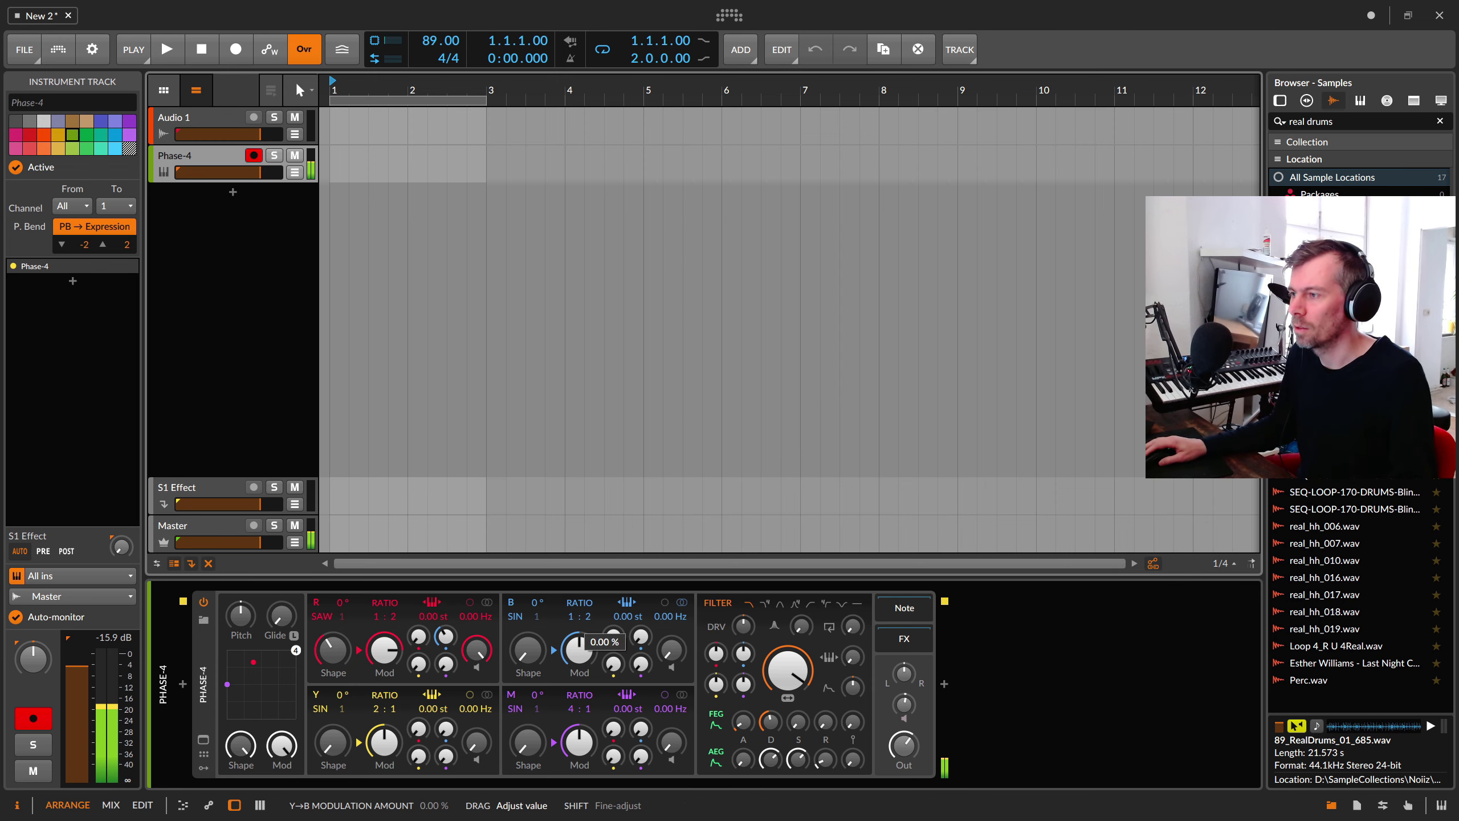
{"action": "left_click_drag", "start_coordinate": [419, 755], "coordinate": [419, 751]}
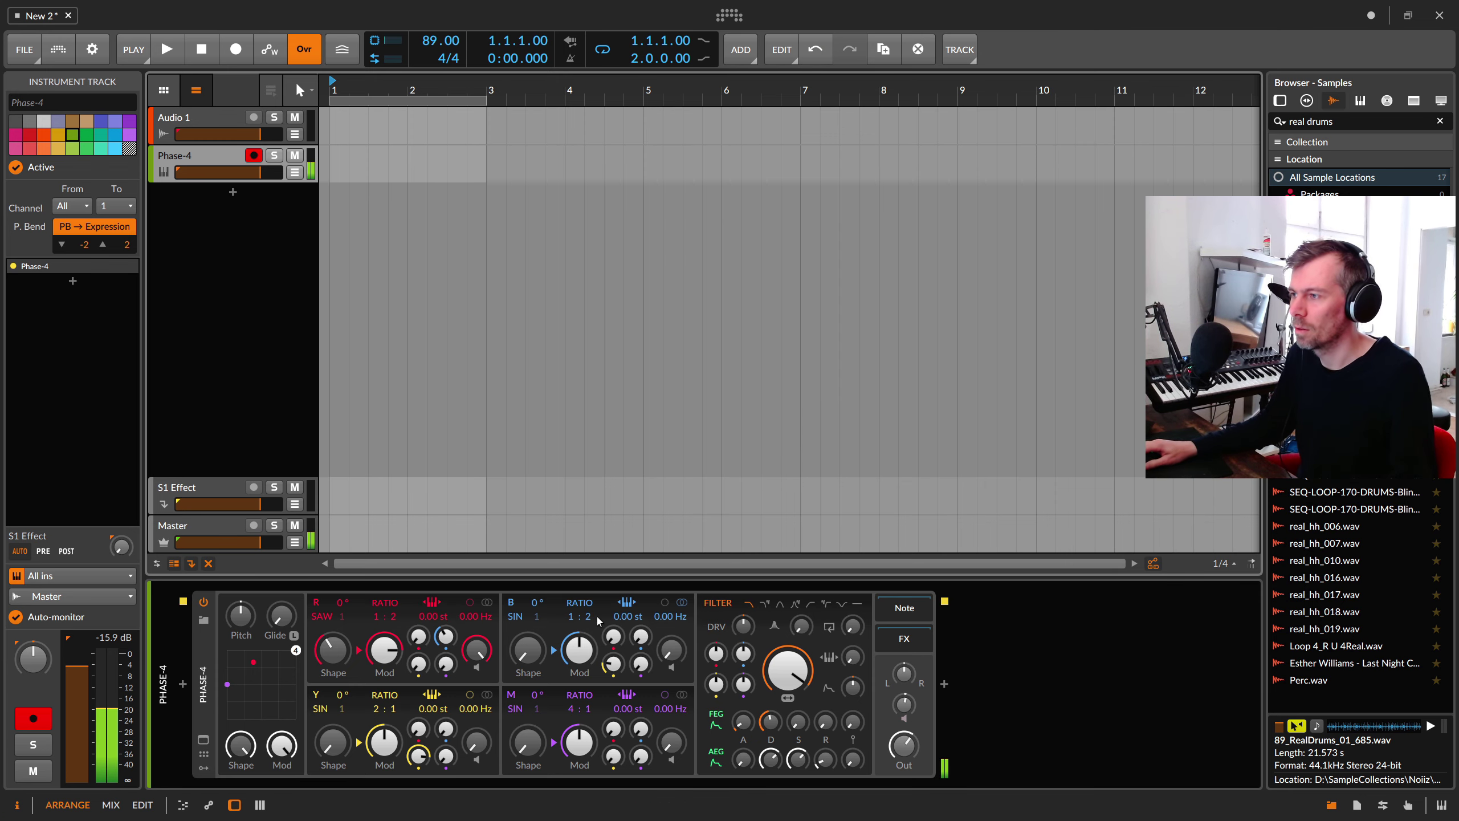
{"action": "left_click_drag", "start_coordinate": [628, 616], "coordinate": [627, 613]}
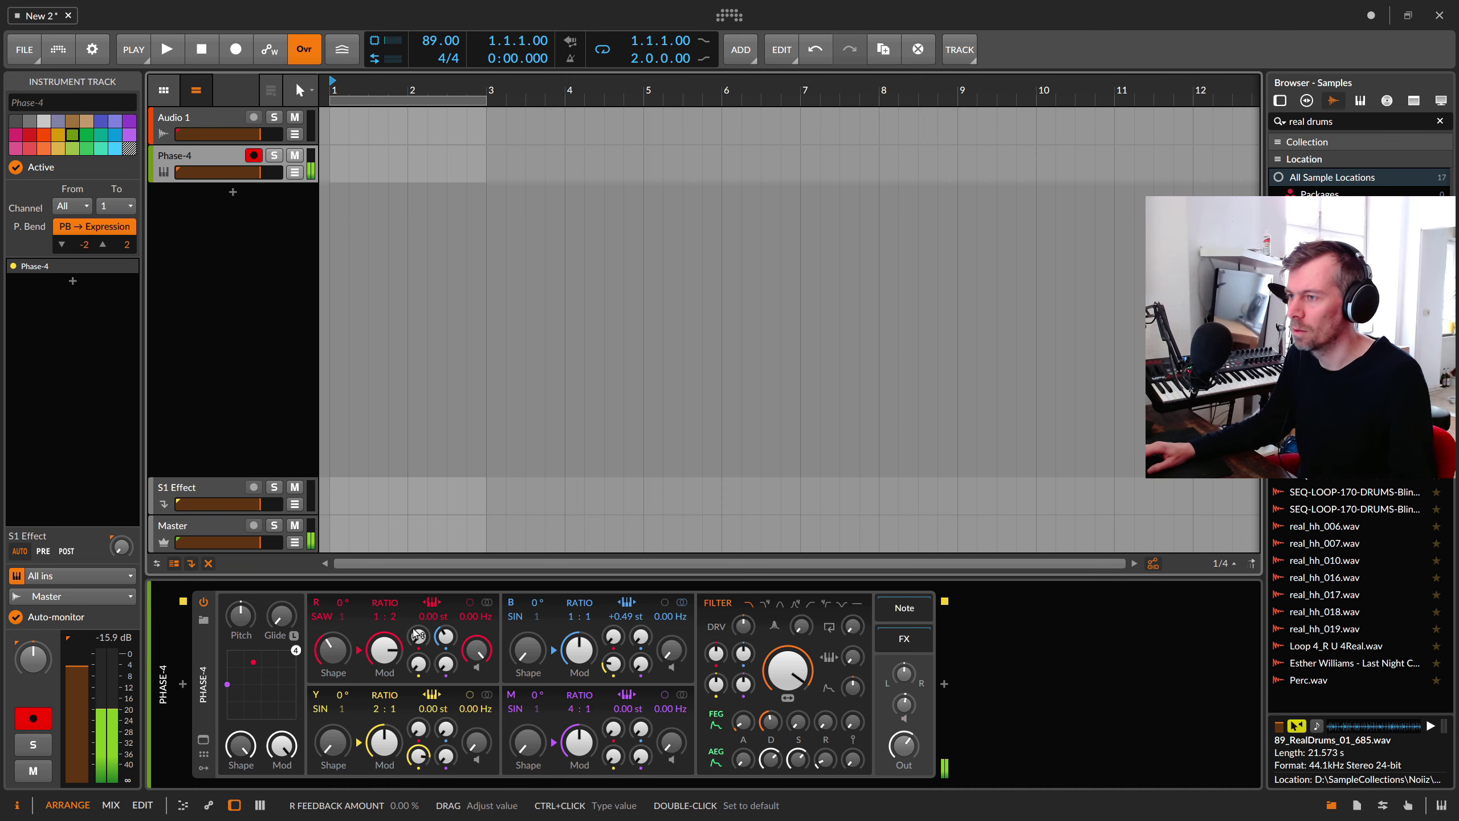
{"action": "left_click_drag", "start_coordinate": [445, 636], "coordinate": [445, 631]}
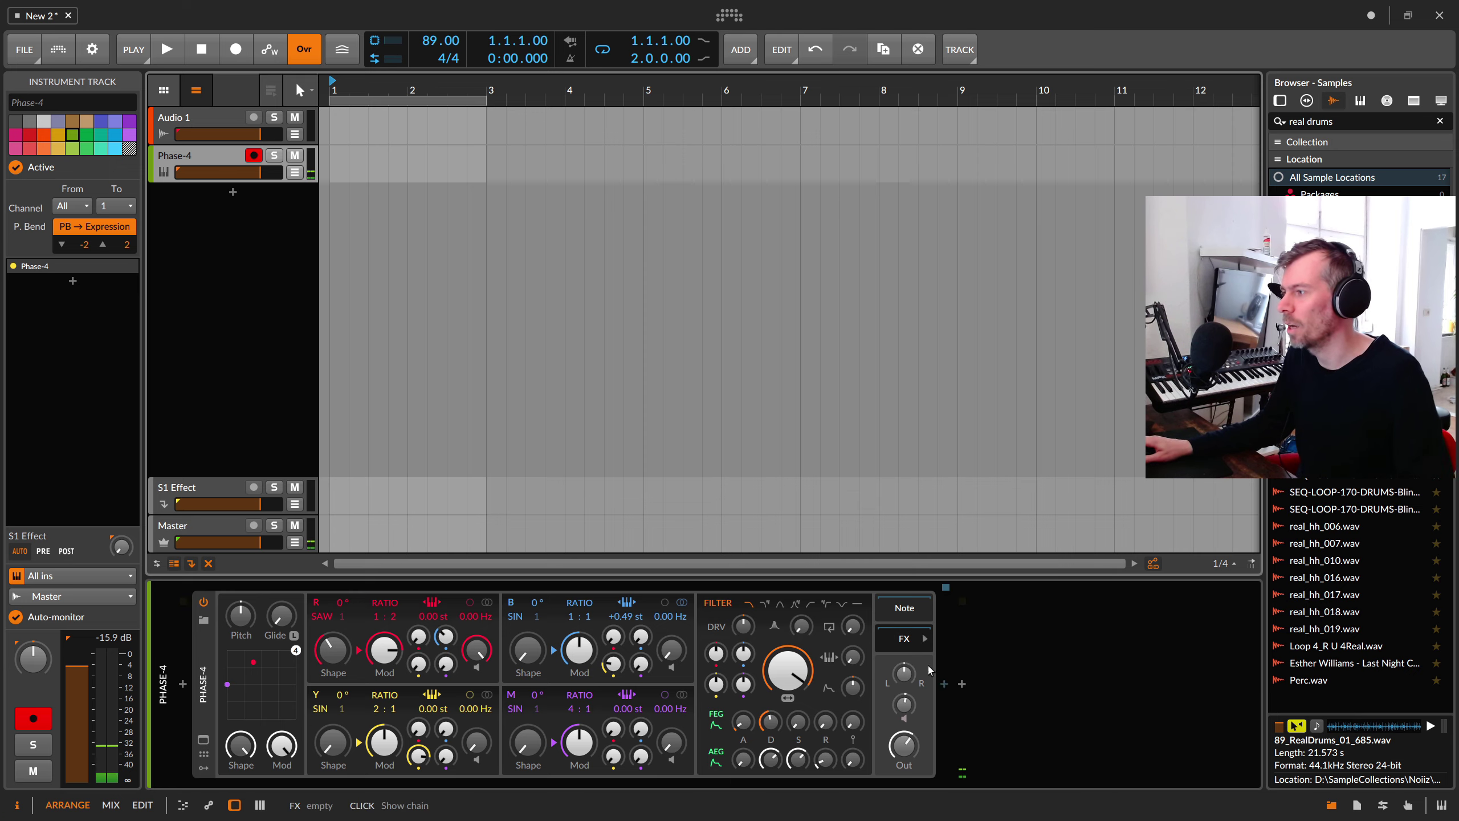
Insert a Reverb after Phase-4
{"action": "left_click", "coordinate": [945, 684]}
{"action": "type", "text": "reverb"}
{"action": "key", "text": "Return"}
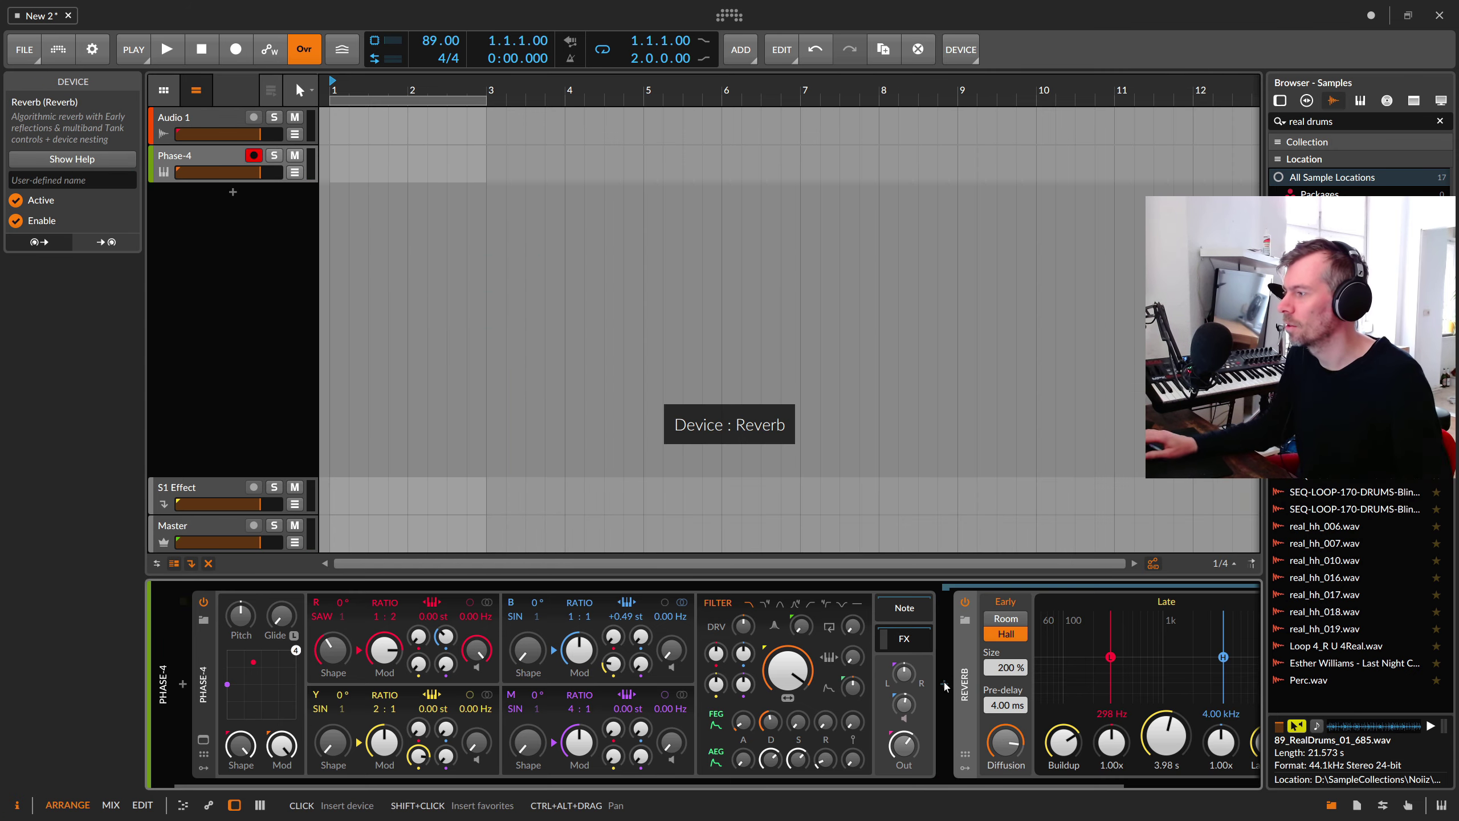
Insert a Saturator directly after the Reverb
{"action": "left_click_drag", "start_coordinate": [749, 784], "coordinate": [1028, 784]}
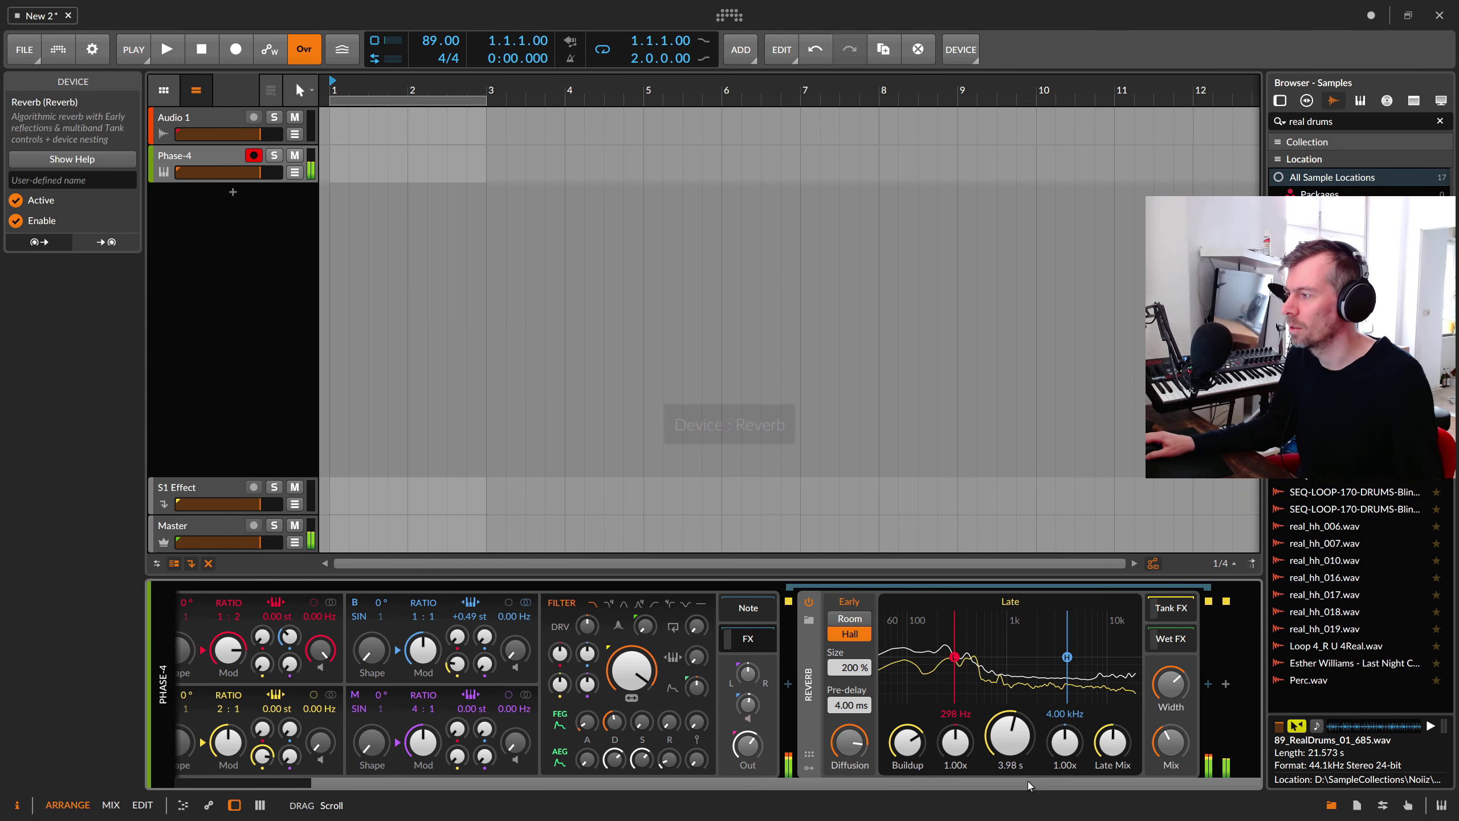
{"action": "left_click", "coordinate": [1209, 684]}
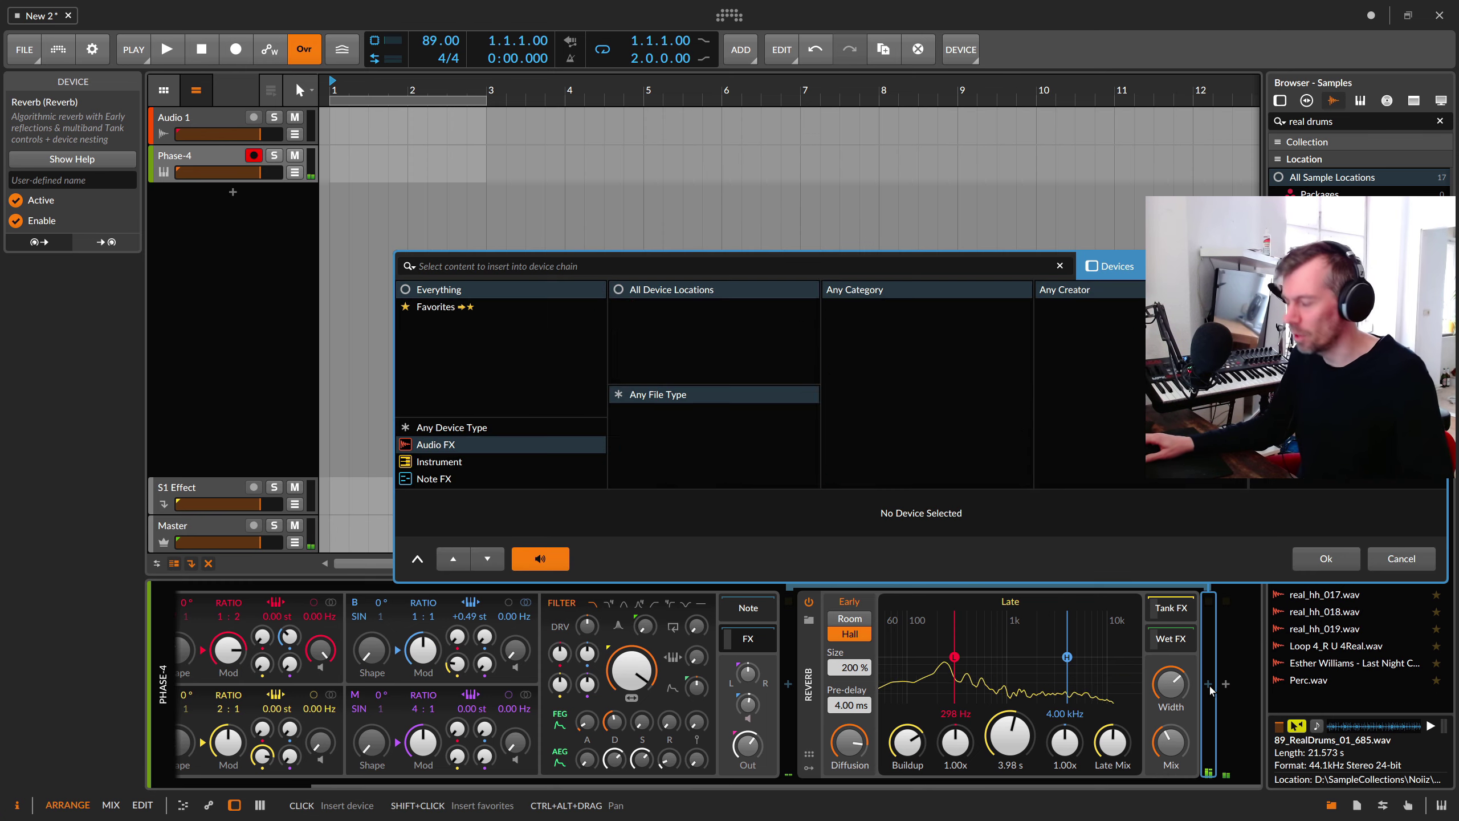
{"action": "type", "text": "sat"}
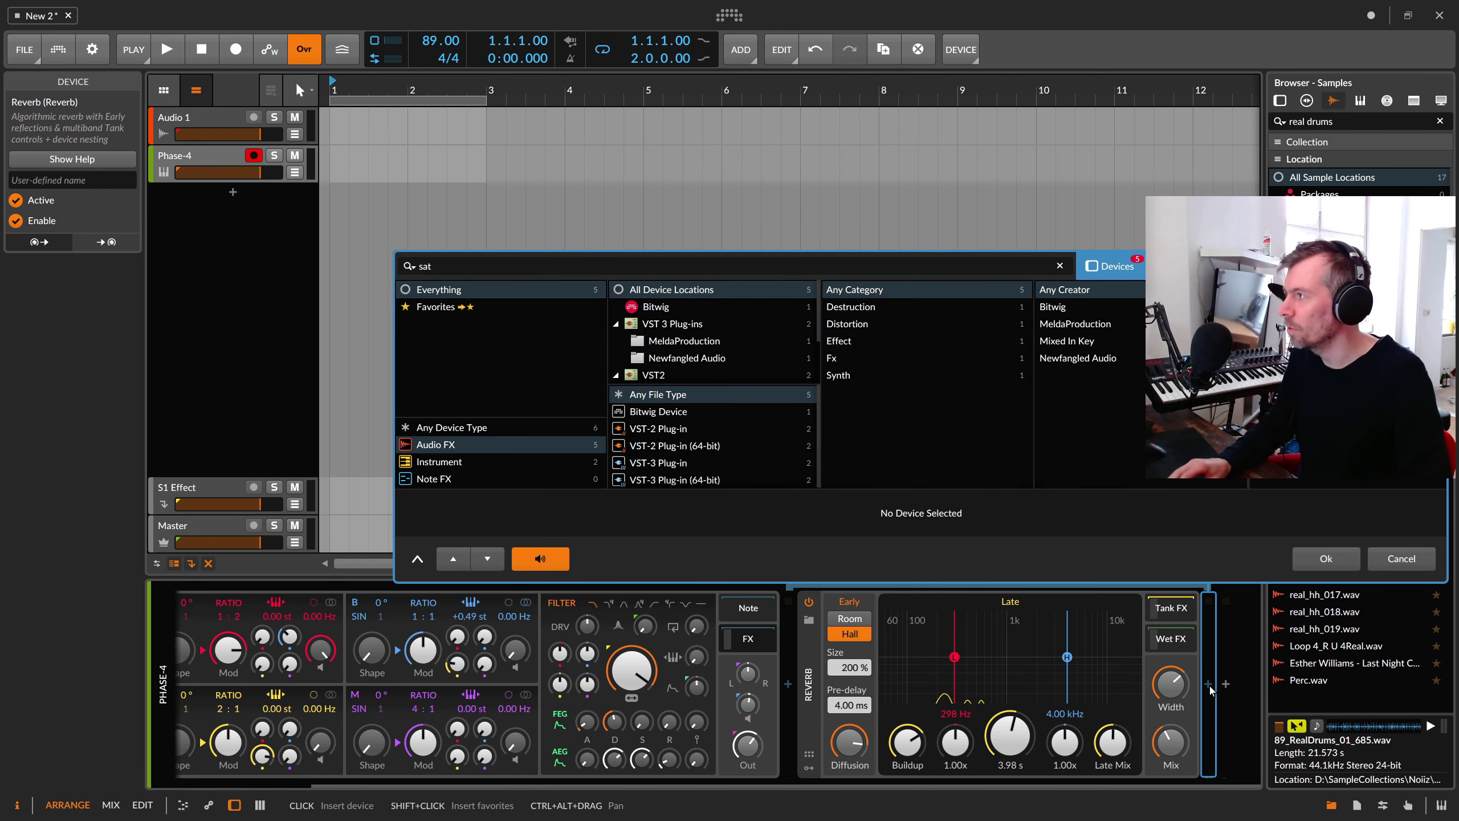
{"action": "key", "text": "Down"}
{"action": "key", "text": "Return"}
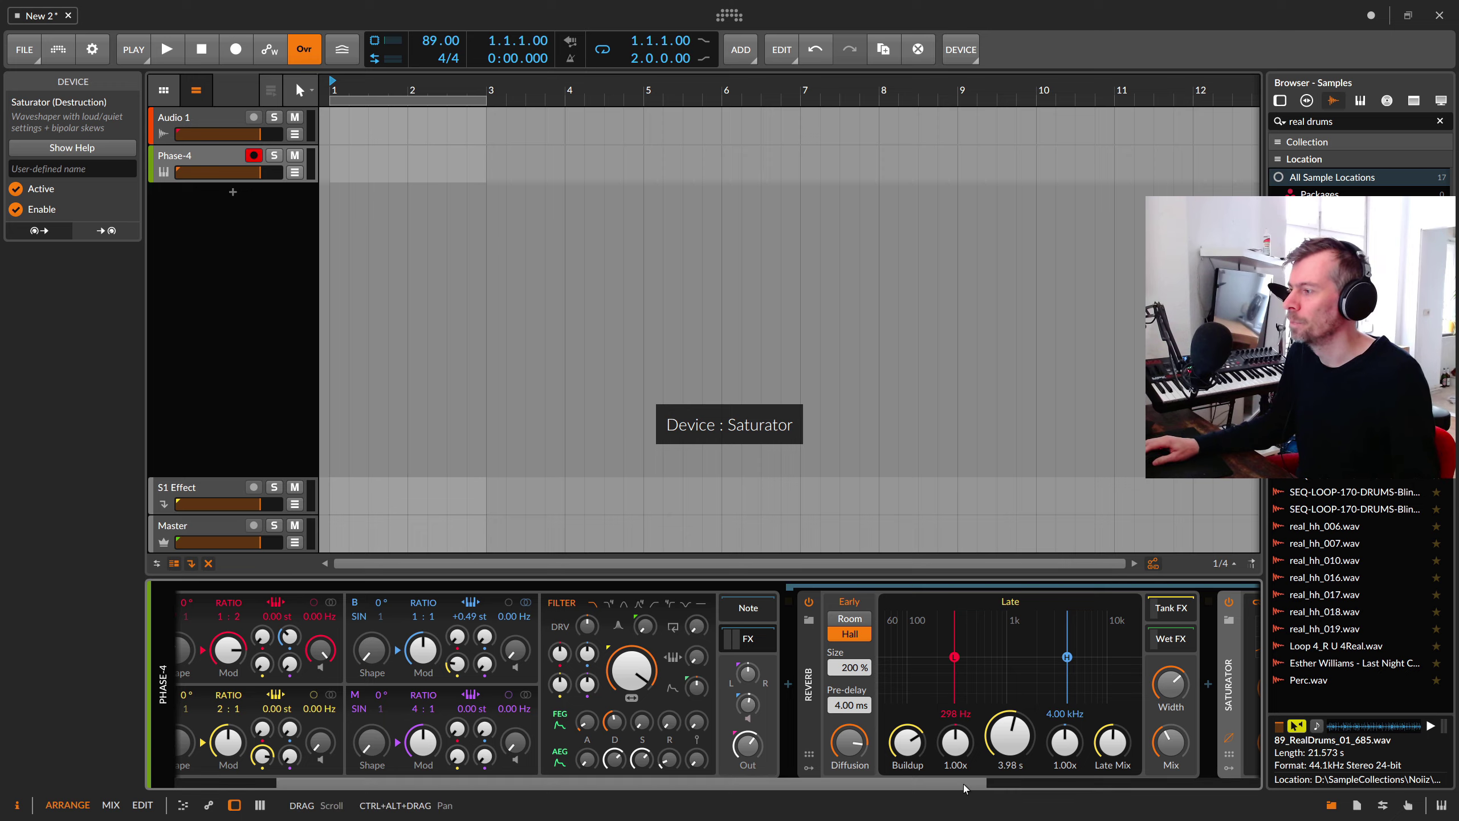
Set the new Saturator's Quiet threshold to -14.0 dB with a -388 % ratio, and lengthen the Reverb's late decay to 8.32 s
{"action": "left_click_drag", "start_coordinate": [968, 785], "coordinate": [1279, 782]}
{"action": "left_click_drag", "start_coordinate": [1009, 683], "coordinate": [1028, 756]}
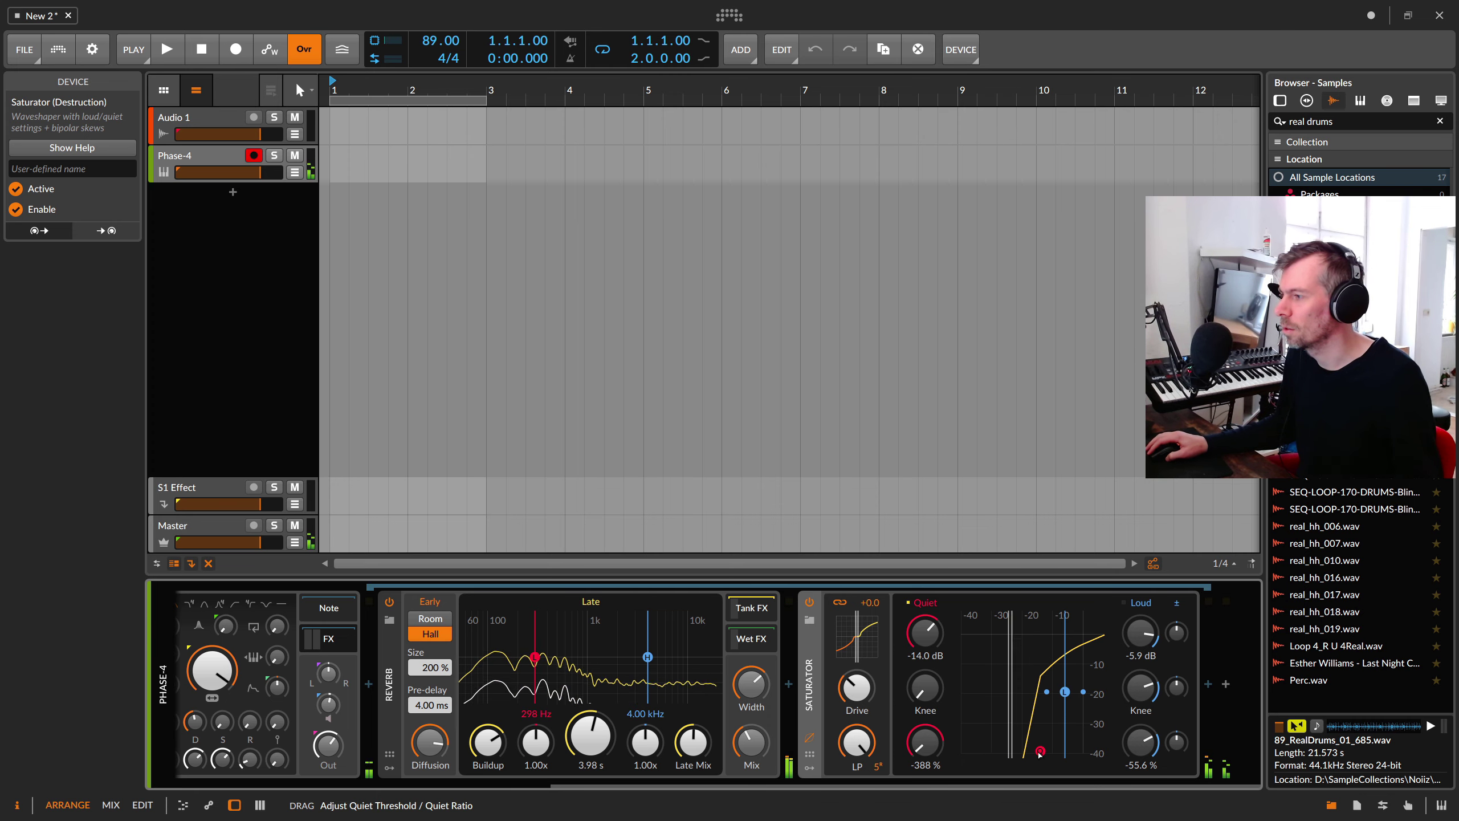
{"action": "left_click_drag", "start_coordinate": [593, 746], "coordinate": [595, 734]}
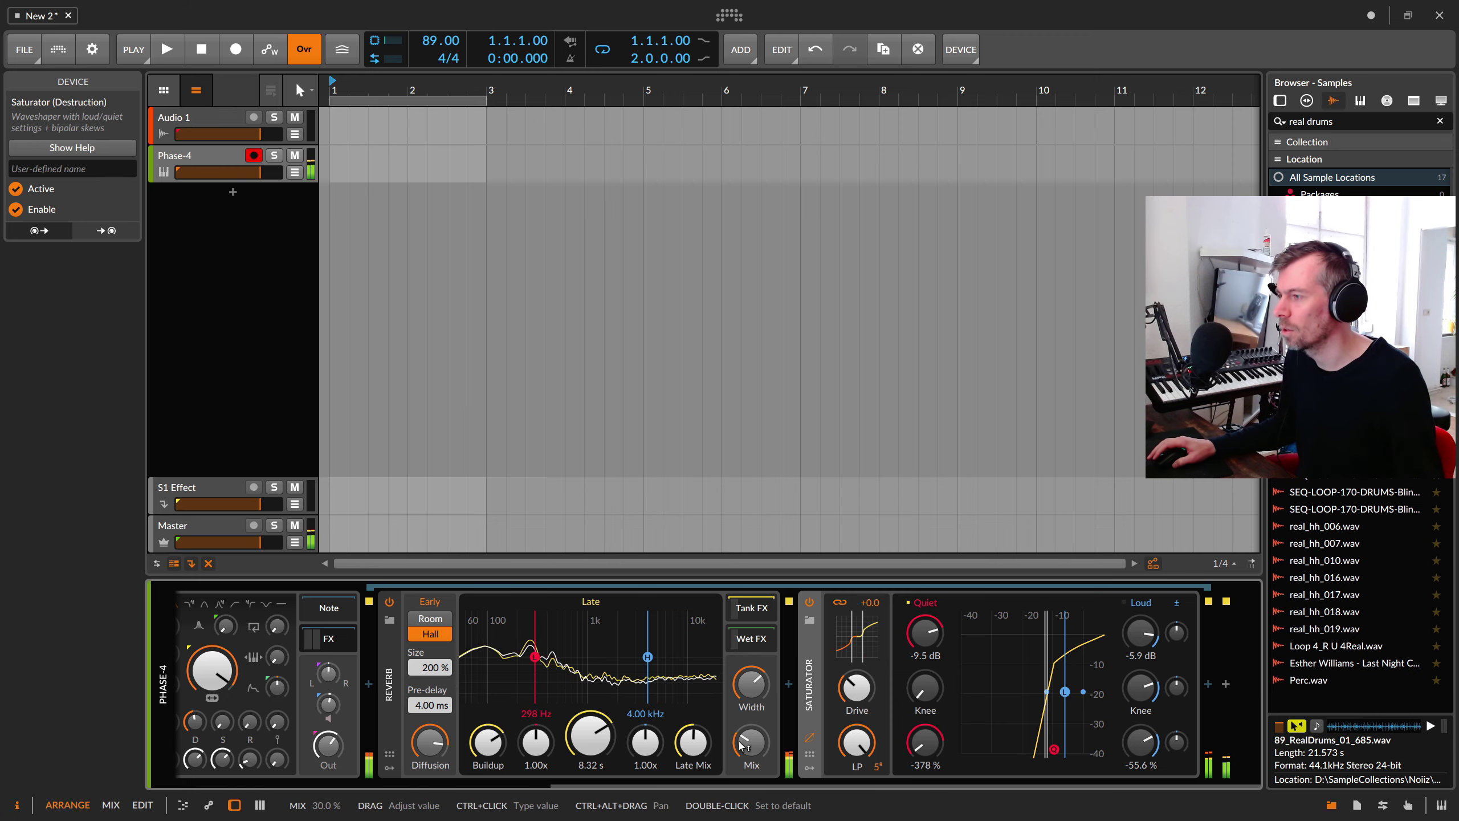
Set the Saturator's Quiet threshold to -12.5 dB with a -385 % ratio, and raise its Drive
{"action": "left_click_drag", "start_coordinate": [1054, 749], "coordinate": [1044, 750]}
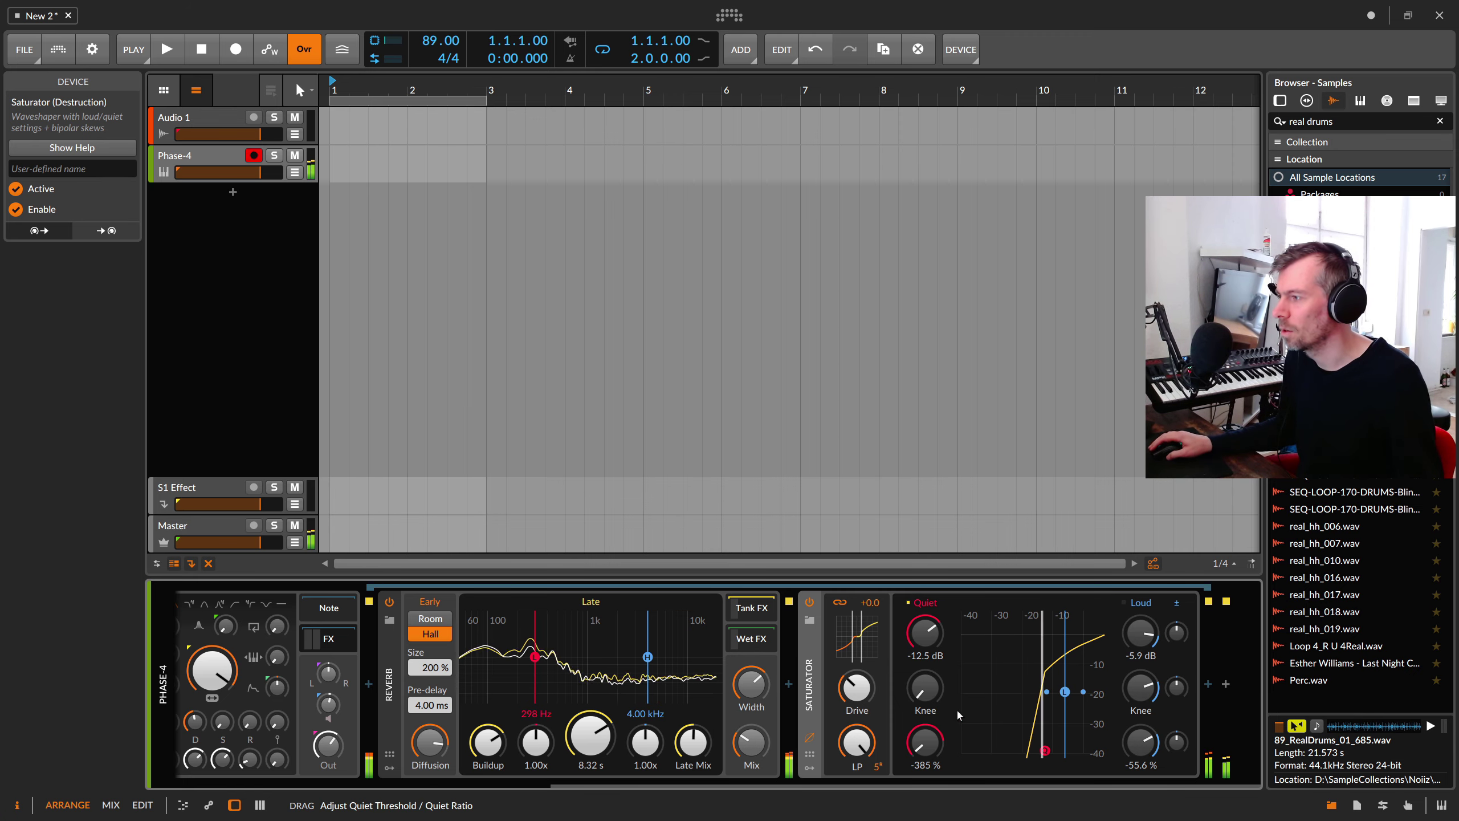
{"action": "left_click_drag", "start_coordinate": [857, 688], "coordinate": [856, 670]}
{"action": "scroll", "coordinate": [597, 781], "scroll_direction": "left", "scroll_amount": 3}
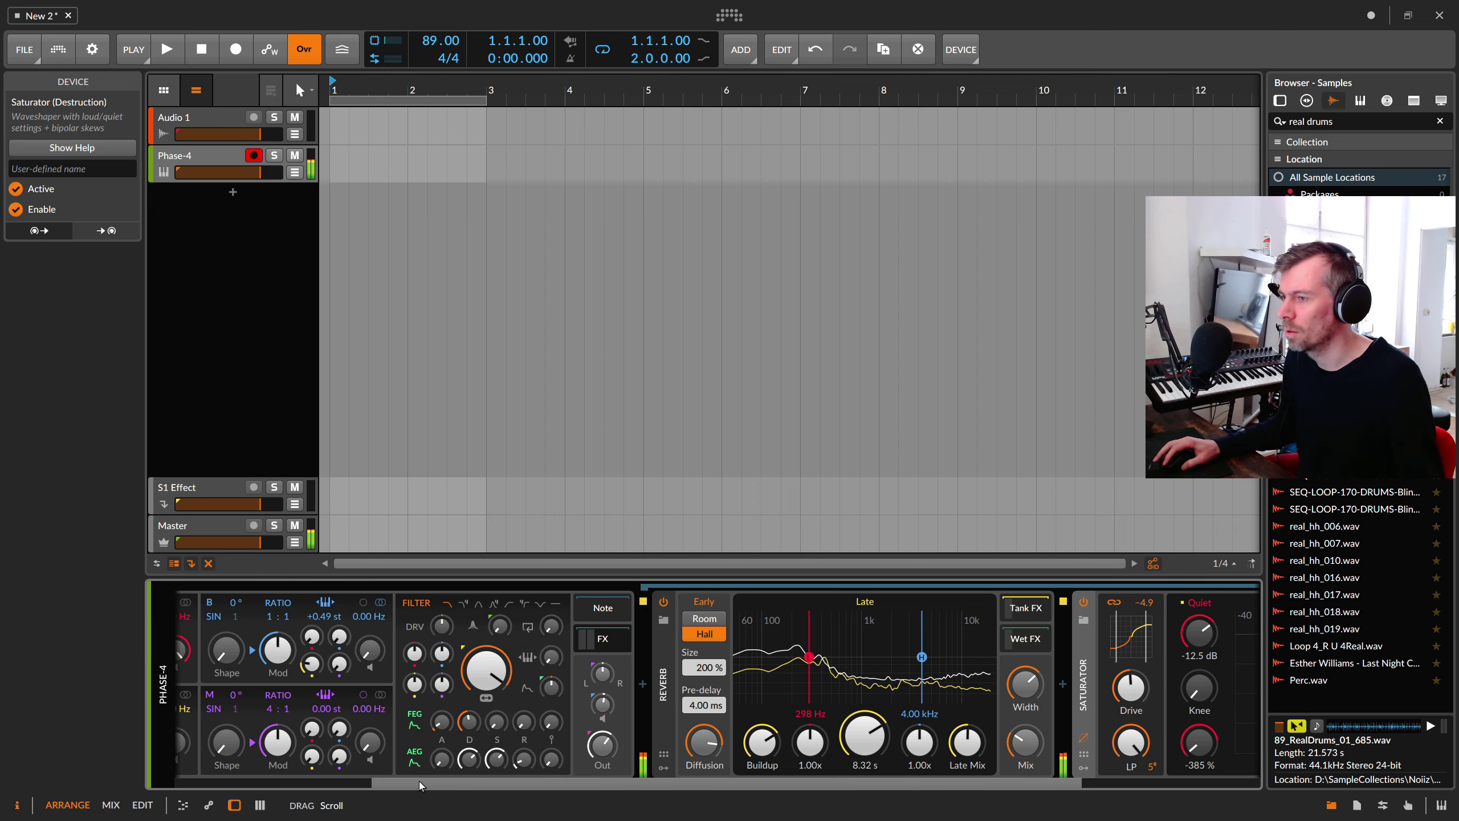
Move the Quiet threshold of Phase-4's Saturator to -40.0 dB with a -400 % ratio, and finish at -8.0 dB with a -298 % ratio
{"action": "left_click_drag", "start_coordinate": [523, 760], "coordinate": [285, 788]}
{"action": "left_click_drag", "start_coordinate": [446, 636], "coordinate": [446, 608]}
{"action": "left_click_drag", "start_coordinate": [506, 786], "coordinate": [887, 781]}
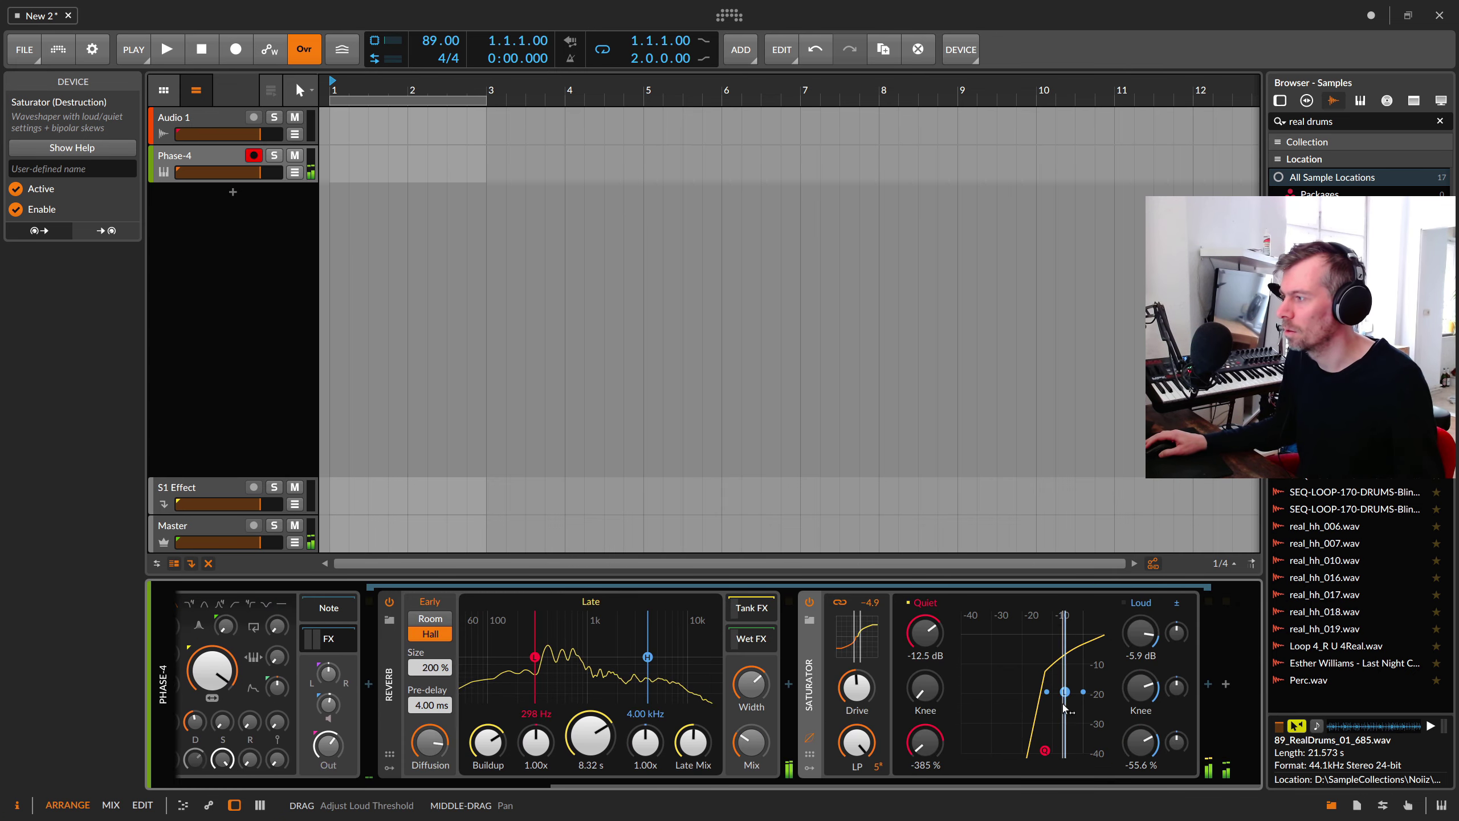
{"action": "left_click_drag", "start_coordinate": [1044, 750], "coordinate": [1005, 754]}
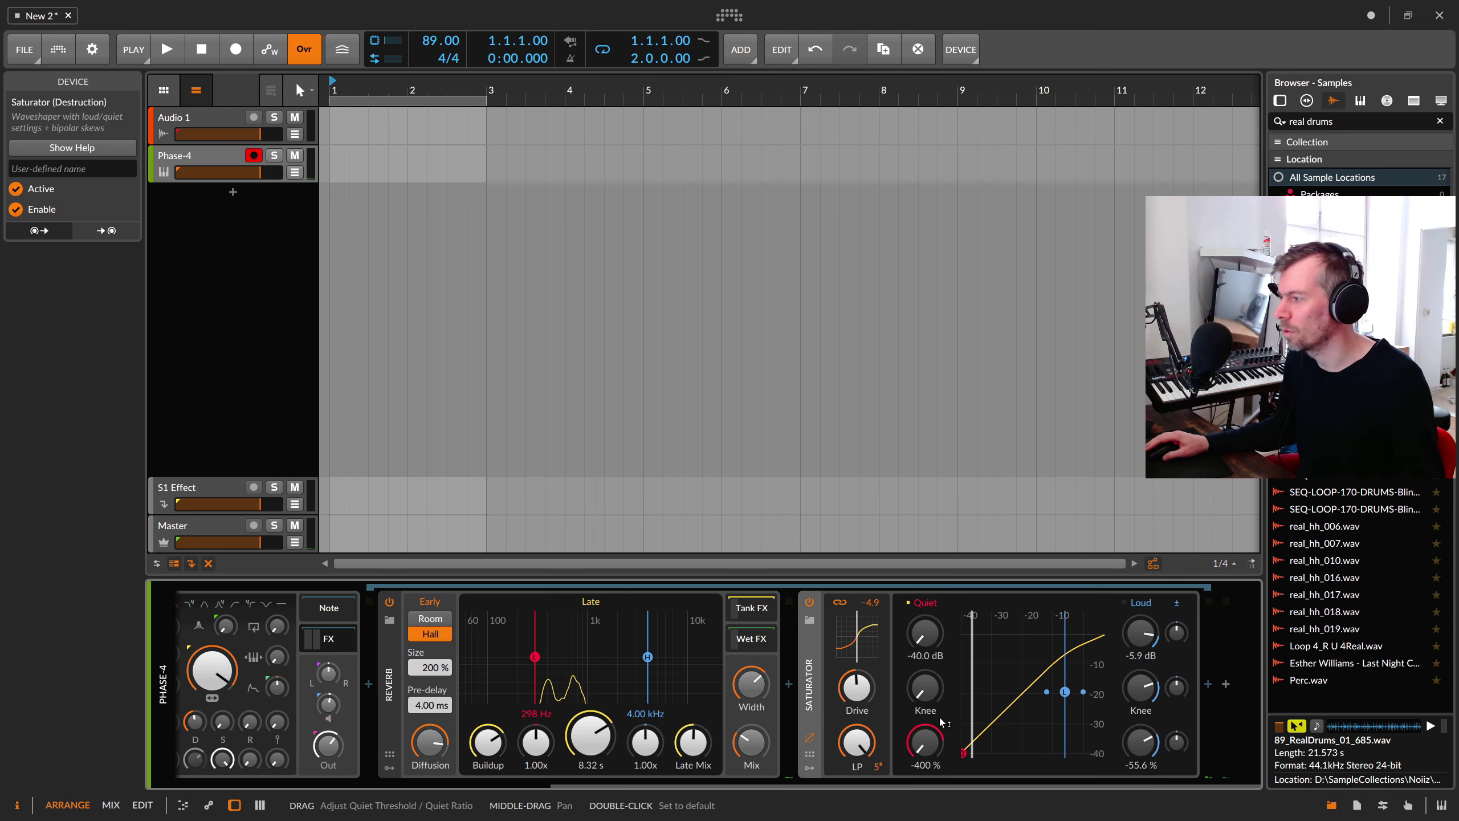
{"action": "left_click_drag", "start_coordinate": [964, 753], "coordinate": [965, 753]}
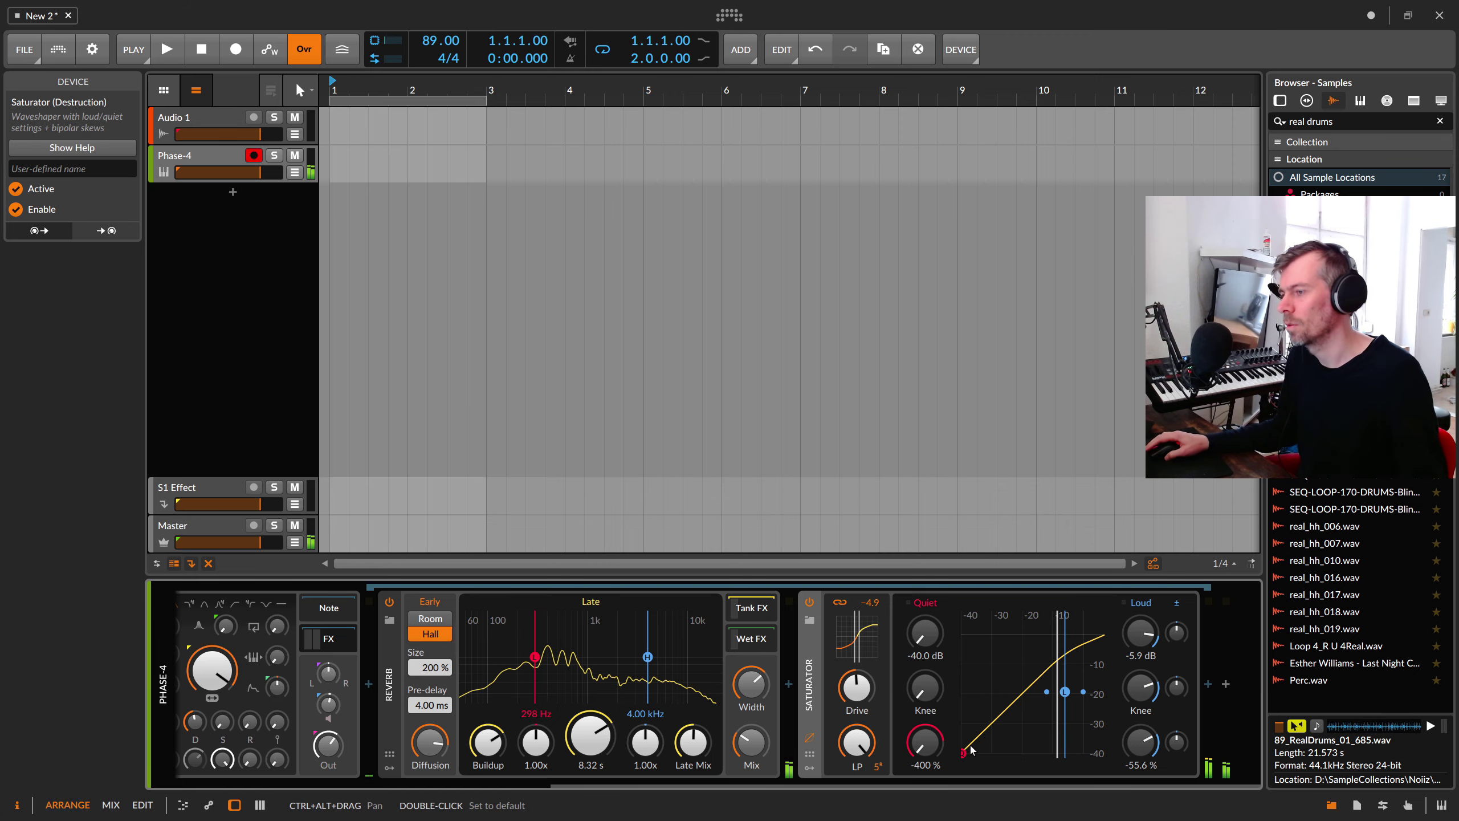
{"action": "left_click_drag", "start_coordinate": [974, 750], "coordinate": [1006, 719]}
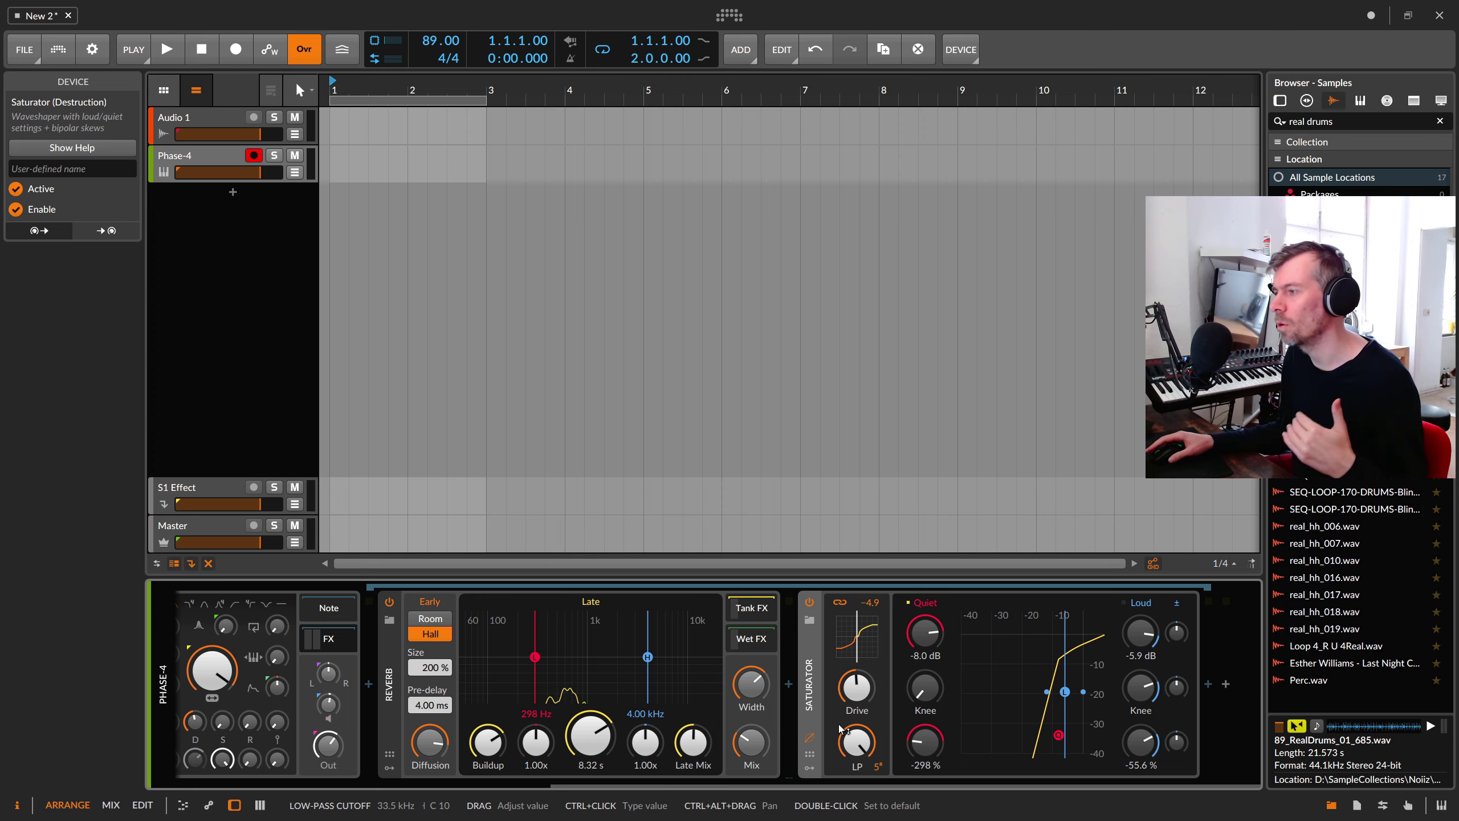
Delete the Phase-4 synth together with its instrument track
{"action": "scroll", "coordinate": [555, 783], "scroll_direction": "left", "scroll_amount": 5}
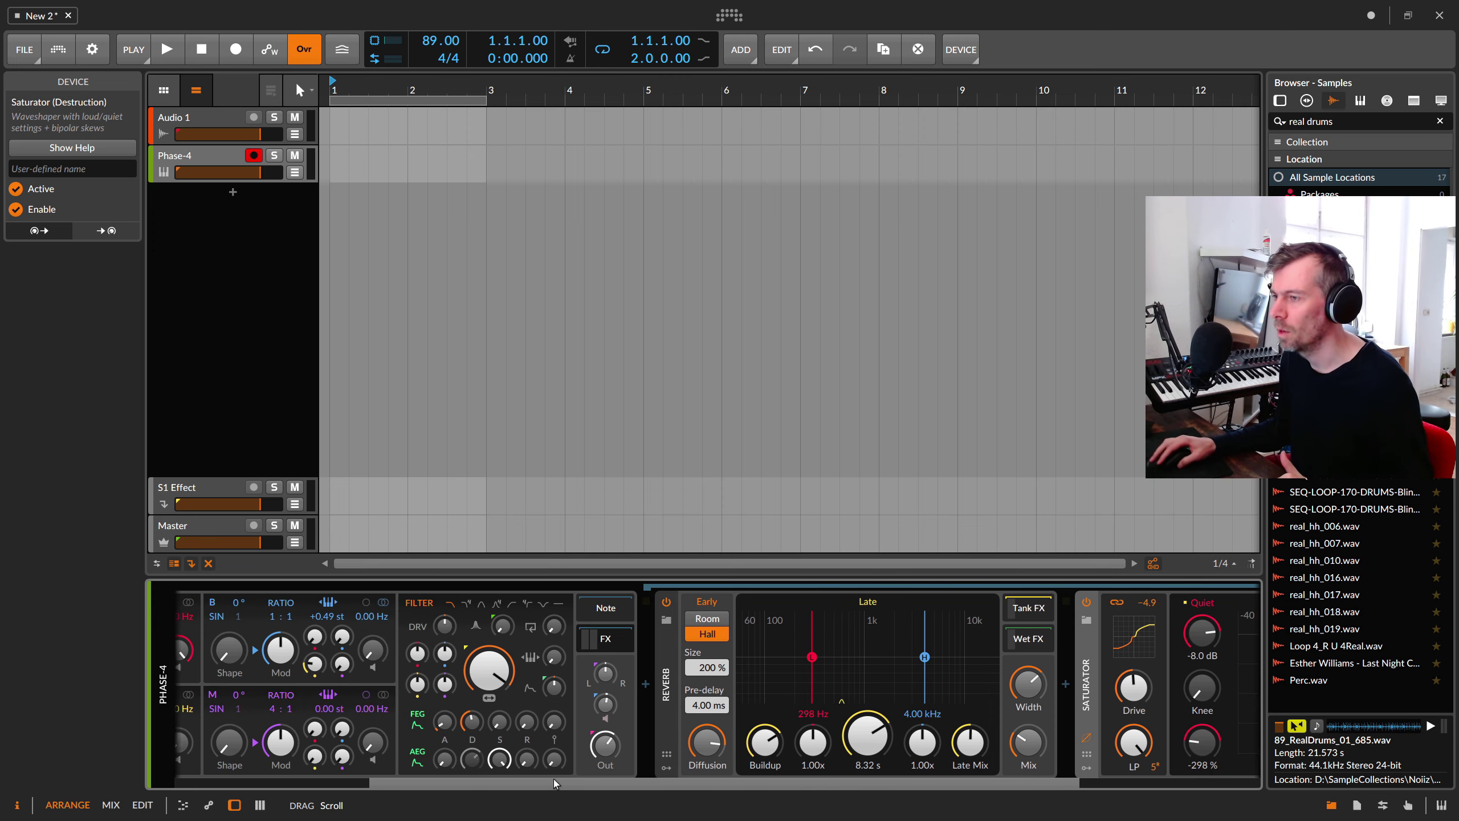
{"action": "scroll", "coordinate": [554, 783], "scroll_direction": "left", "scroll_amount": 4}
{"action": "left_click", "coordinate": [201, 683]}
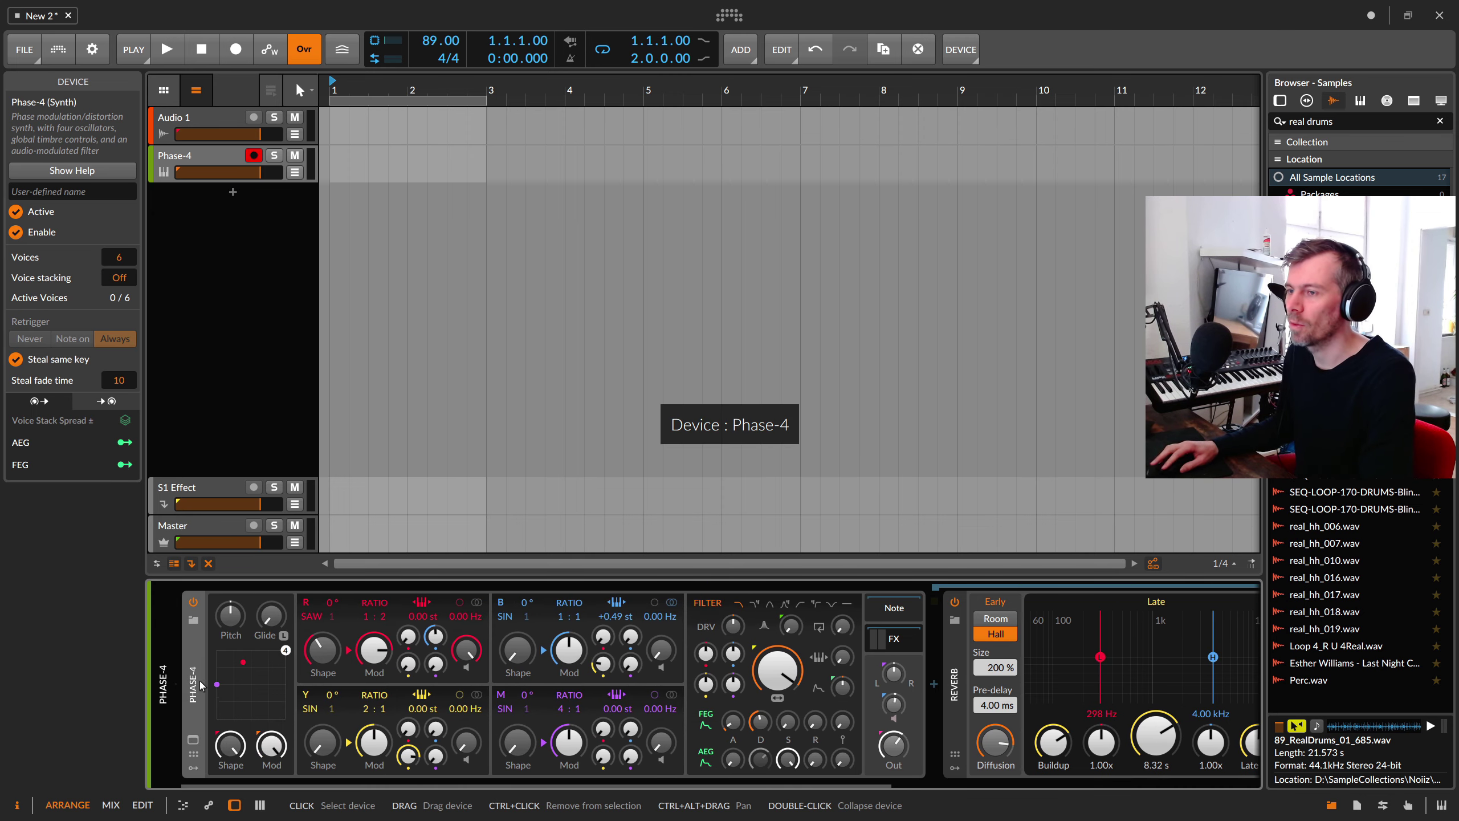
{"action": "key", "text": "Delete"}
{"action": "key", "text": "Delete"}
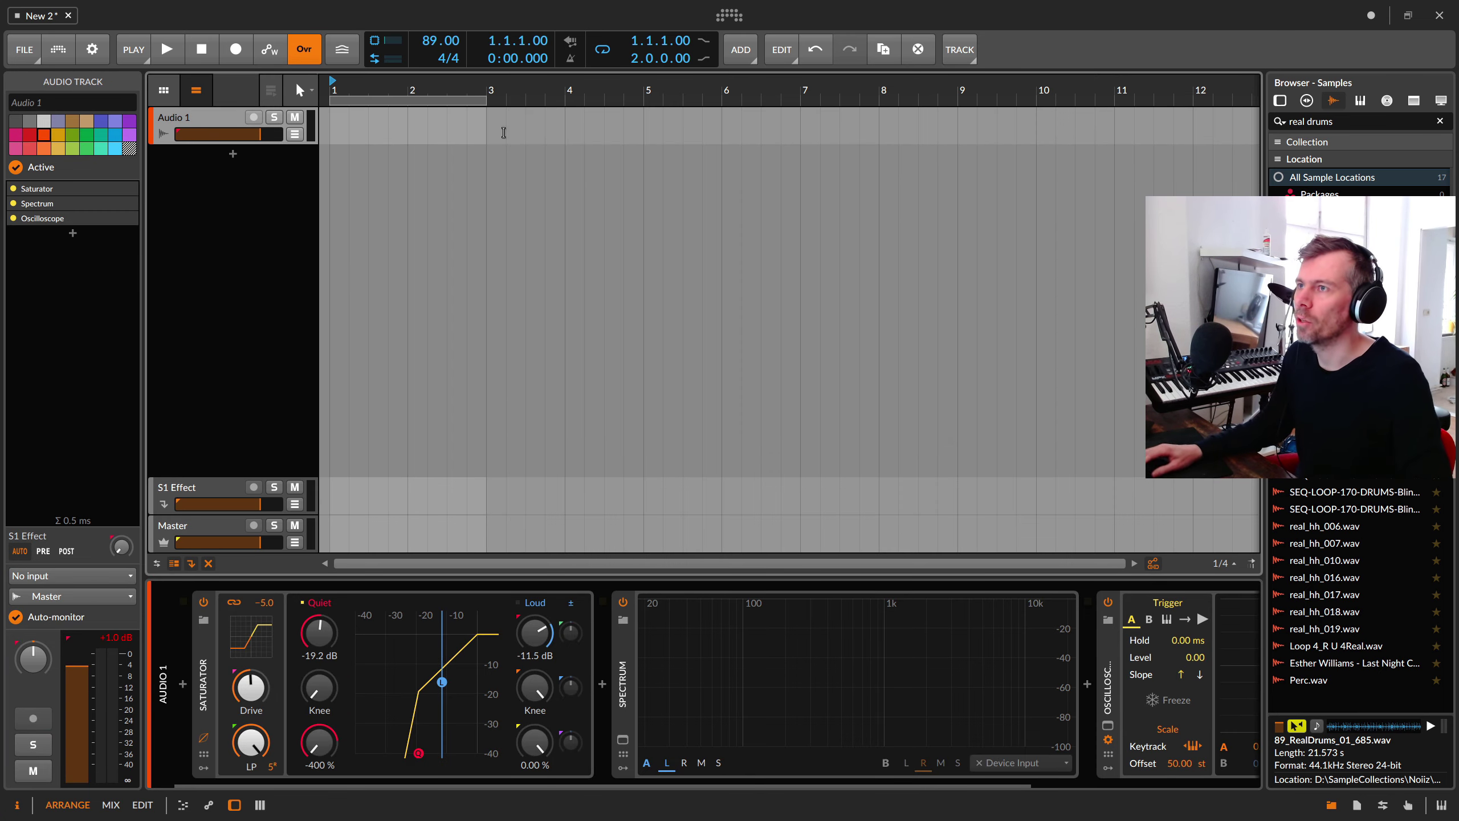
Place the 89_RealDrums_01_685 loop at bar 1 of Audio 1 and play it briefly through the track's Saturator
{"action": "left_click_drag", "start_coordinate": [1338, 406], "coordinate": [354, 66]}
{"action": "key", "text": "space"}
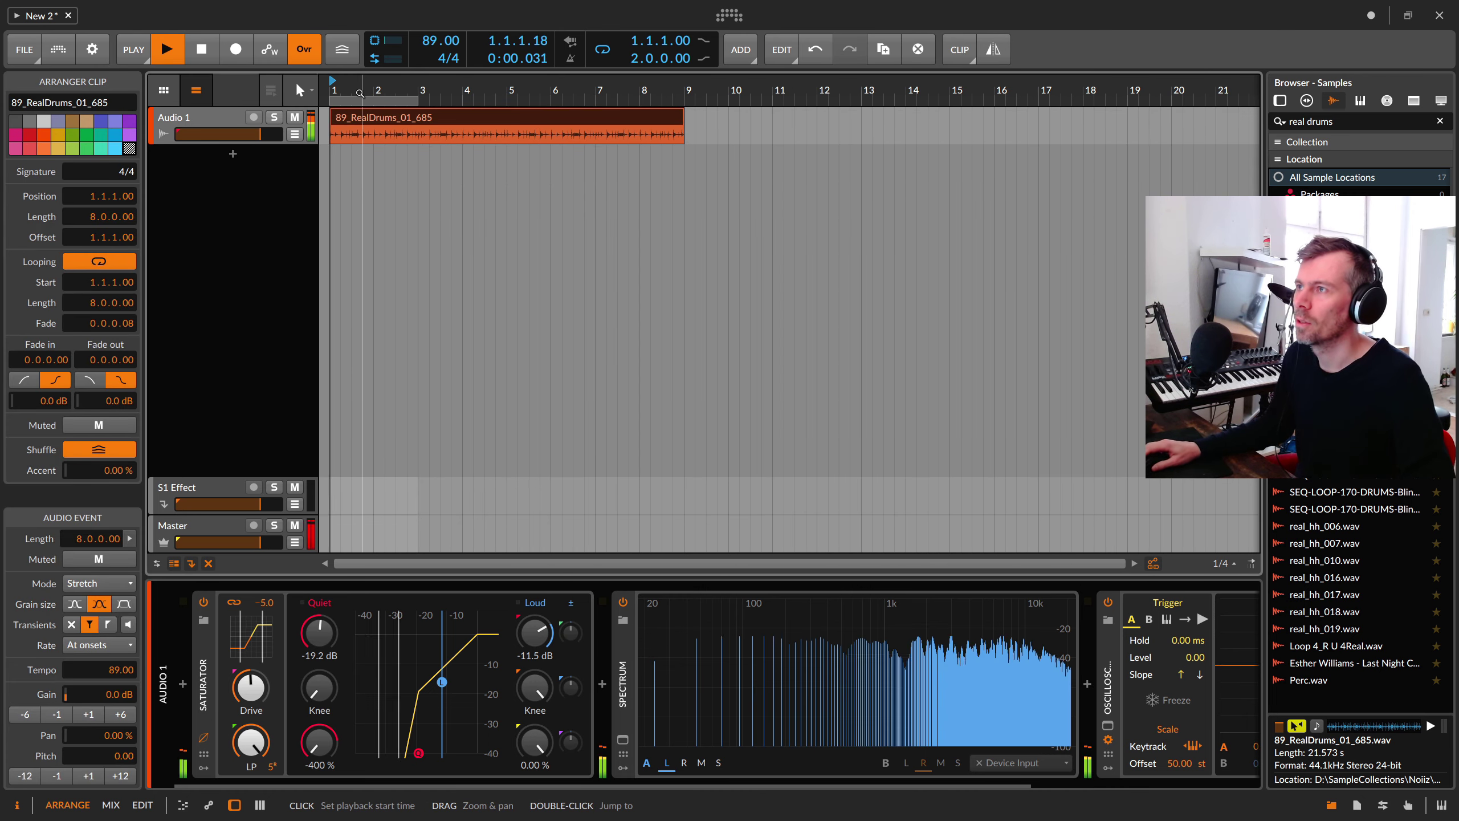
{"action": "double_click", "coordinate": [237, 123]}
{"action": "key", "text": "space"}
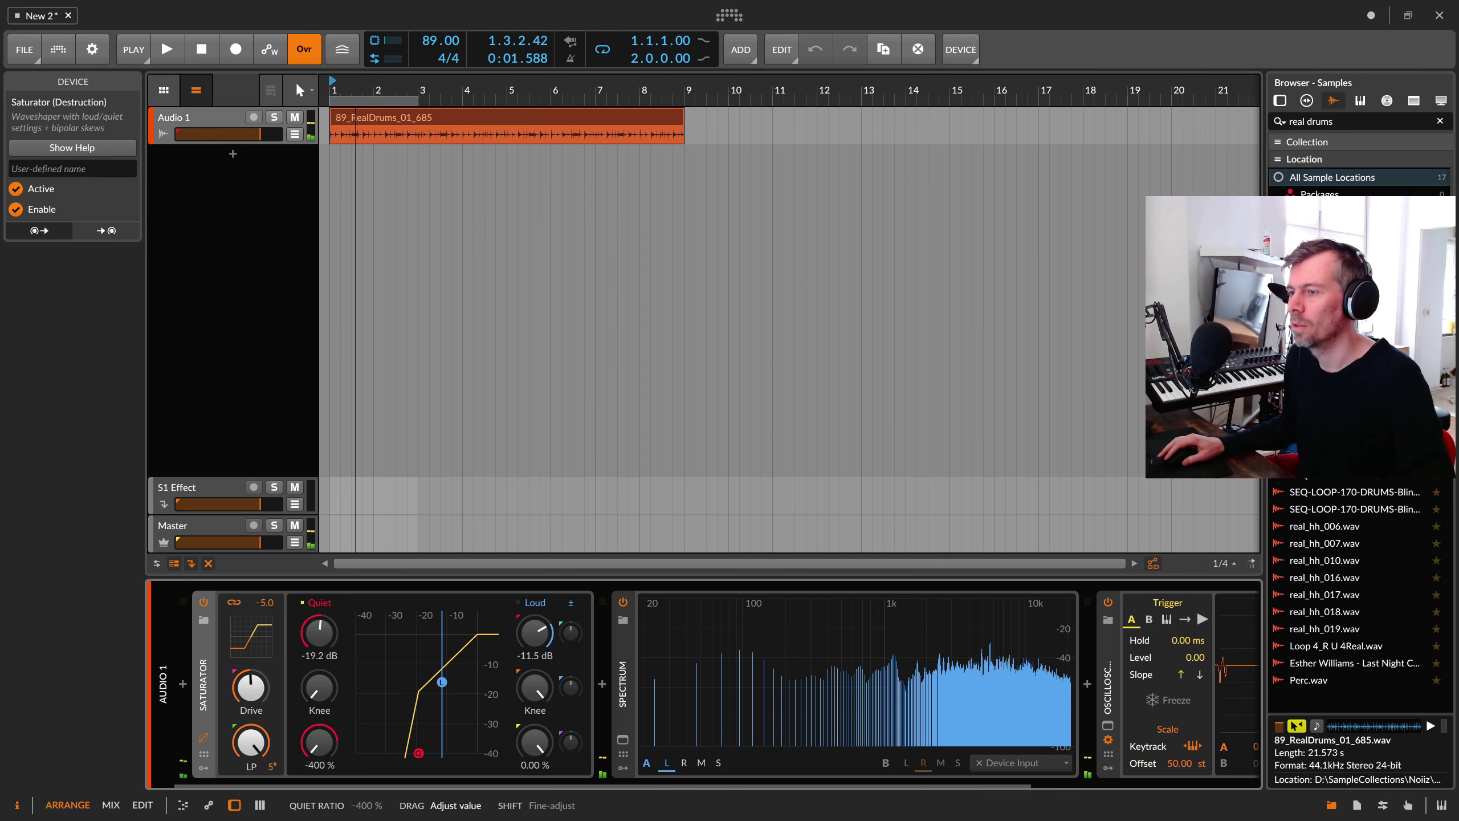
Set the Saturator's Quiet threshold to -25.9 dB with a -364 % ratio, and the Loud threshold to -5.6 dB with a -74.1 % ratio
{"action": "left_click_drag", "start_coordinate": [418, 752], "coordinate": [399, 747]}
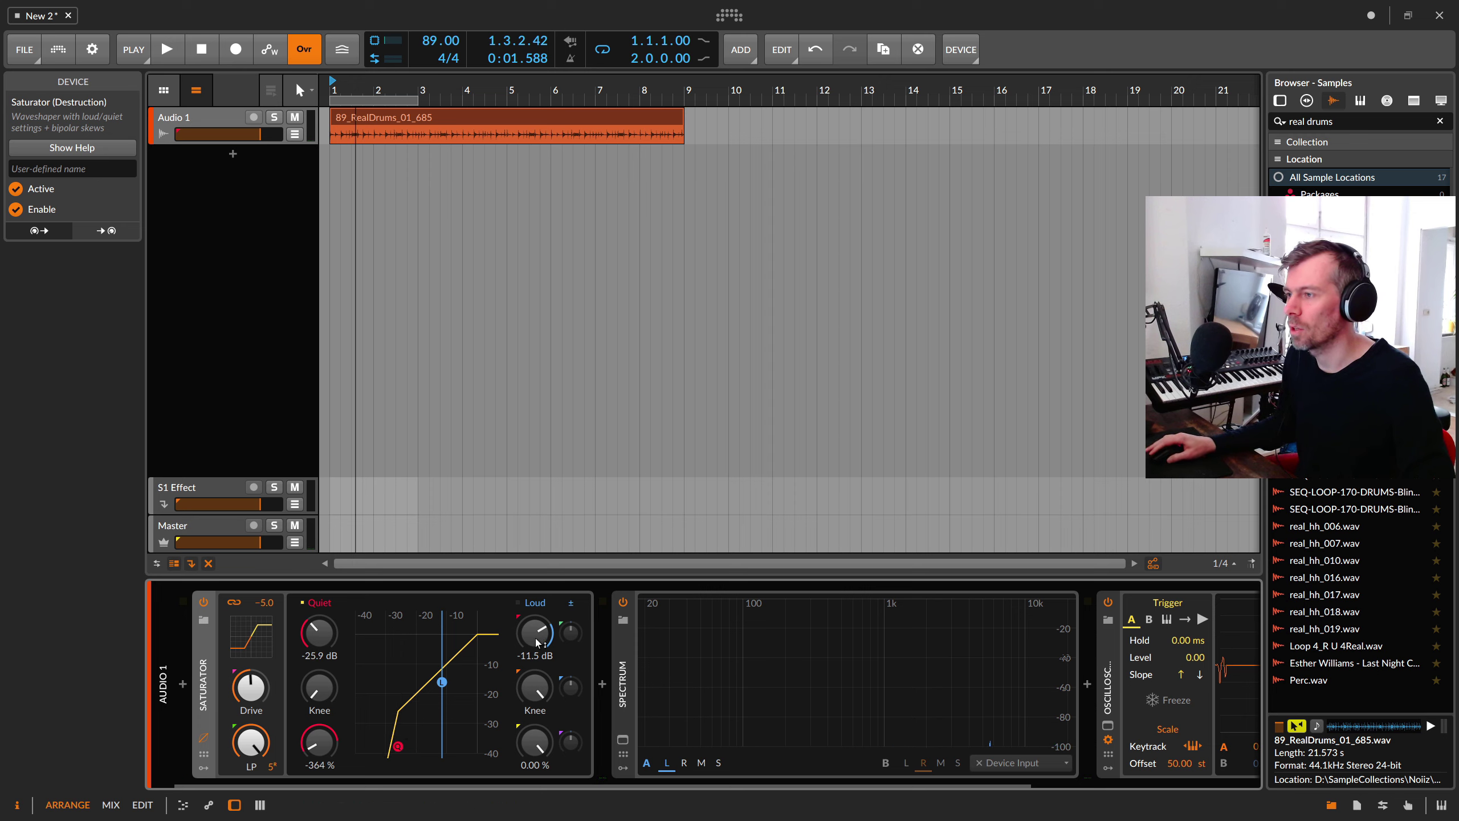
{"action": "left_click_drag", "start_coordinate": [537, 641], "coordinate": [538, 715]}
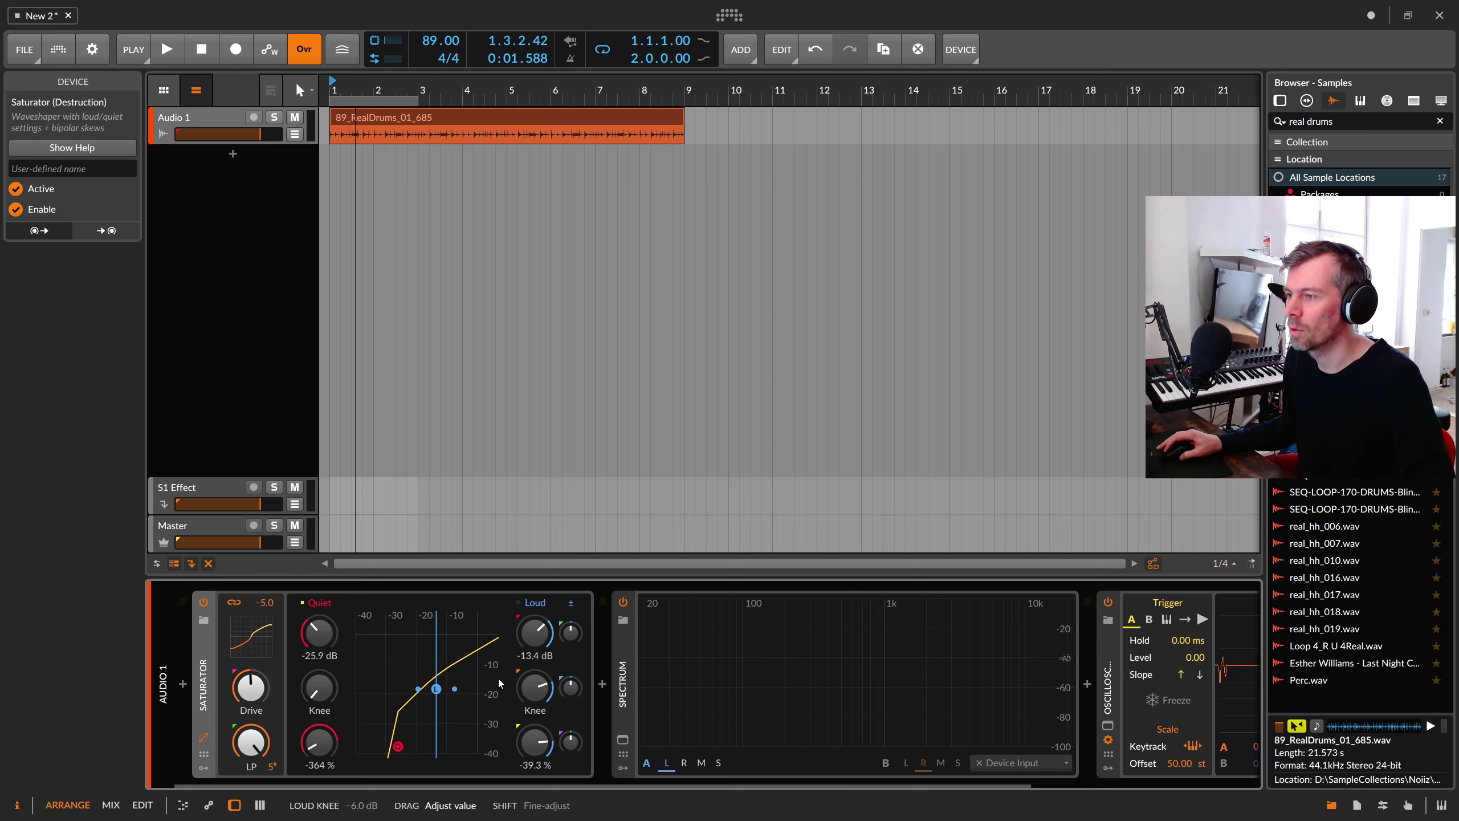
{"action": "left_click_drag", "start_coordinate": [443, 672], "coordinate": [463, 698]}
Audition the drum loop while varying the Saturator's Drive, trying +11.9 dB, +22.8 dB and about +17.4 dB
{"action": "key", "text": "space"}
{"action": "mouse_move", "coordinate": [251, 687]}
{"action": "left_mouse_down"}
{"action": "mouse_move", "coordinate": [251, 655]}
{"action": "mouse_move", "coordinate": [251, 696]}
{"action": "mouse_move", "coordinate": [250, 671]}
{"action": "left_mouse_up"}
{"action": "key", "text": "space"}
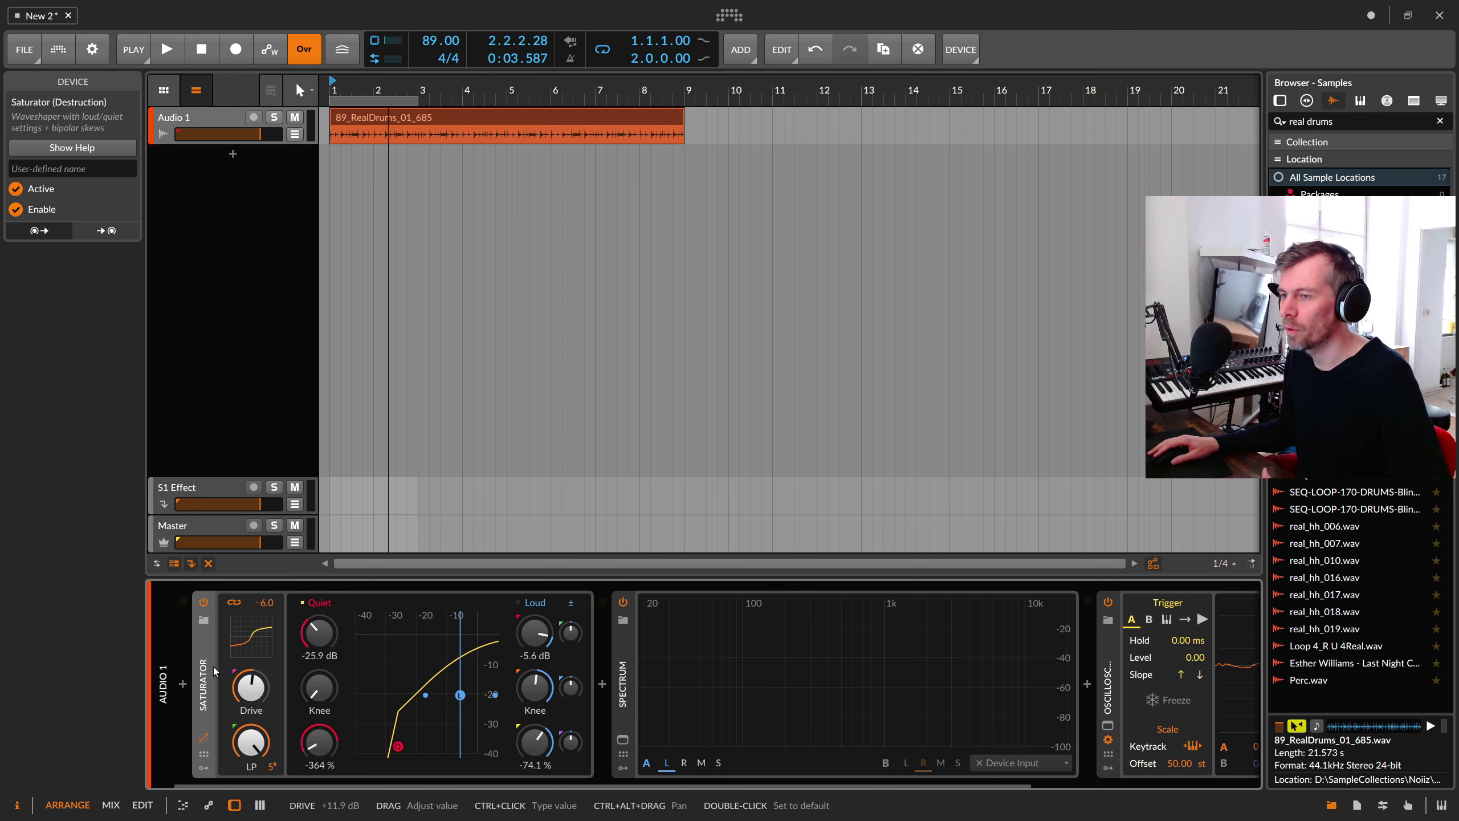
{"action": "left_click_drag", "start_coordinate": [264, 683], "coordinate": [252, 687]}
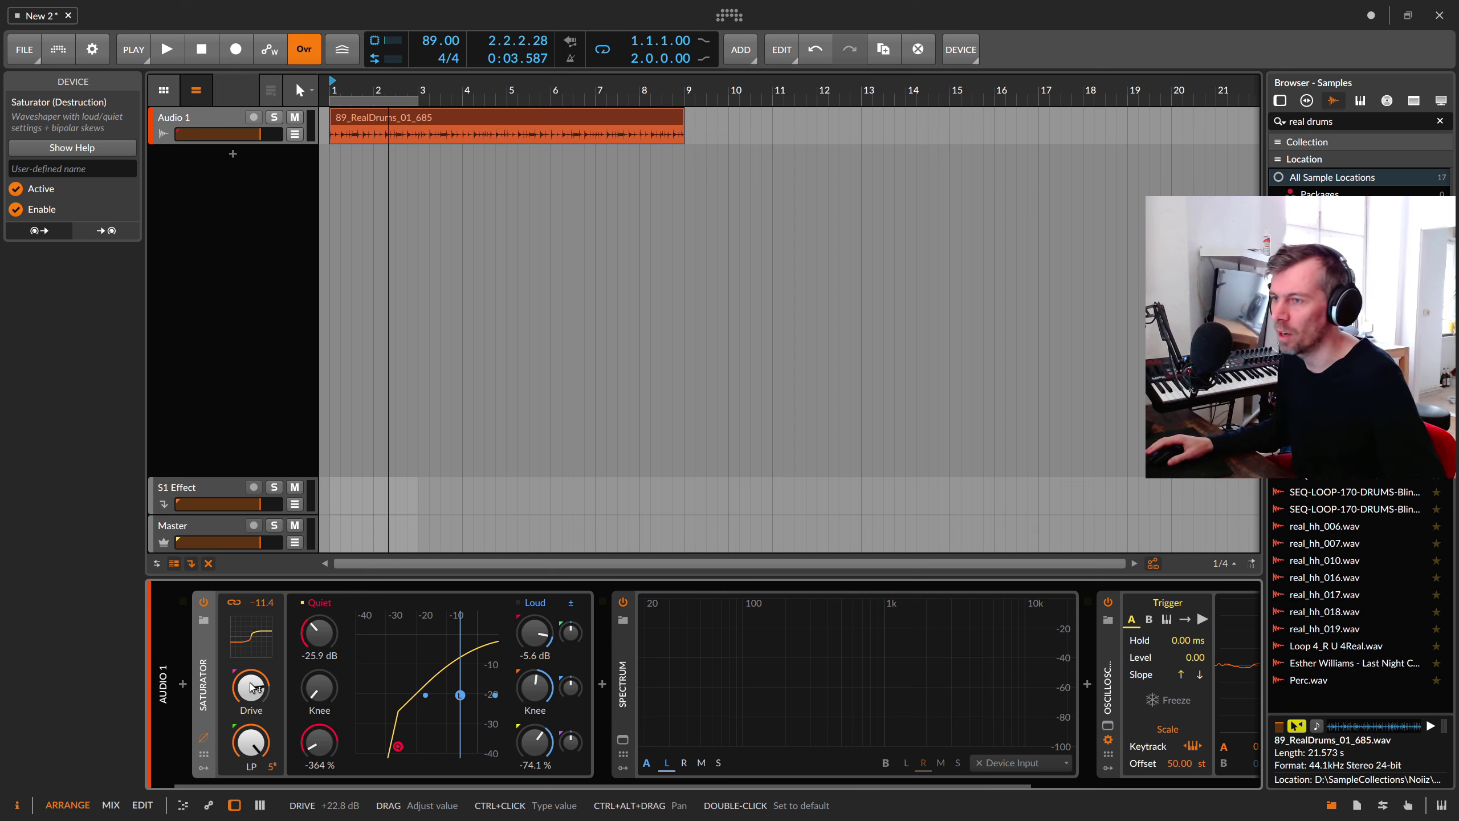
{"action": "left_click_drag", "start_coordinate": [253, 687], "coordinate": [253, 656]}
{"action": "key", "text": "space"}
{"action": "key", "text": "space"}
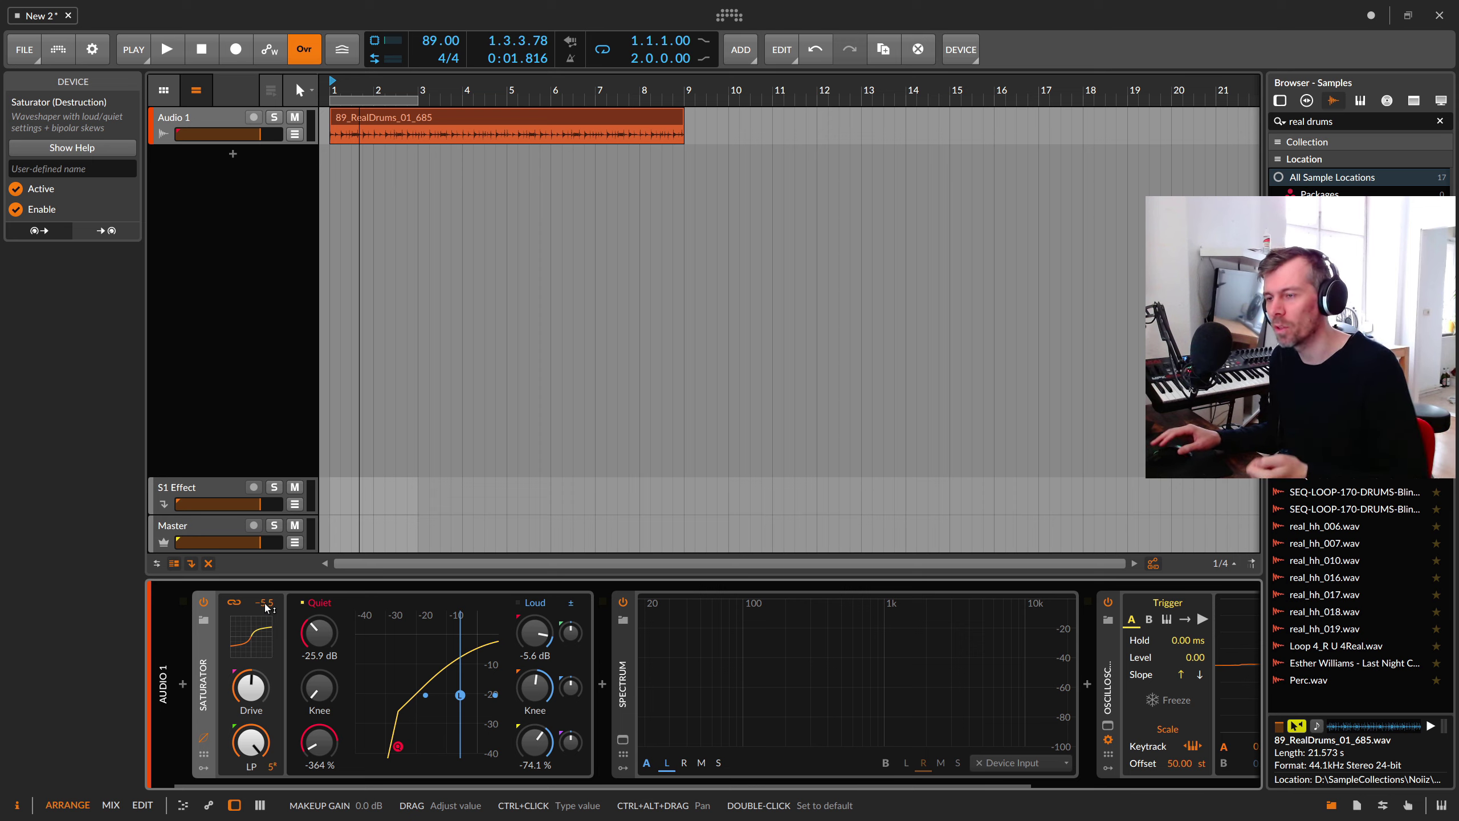
{"action": "key", "text": "space"}
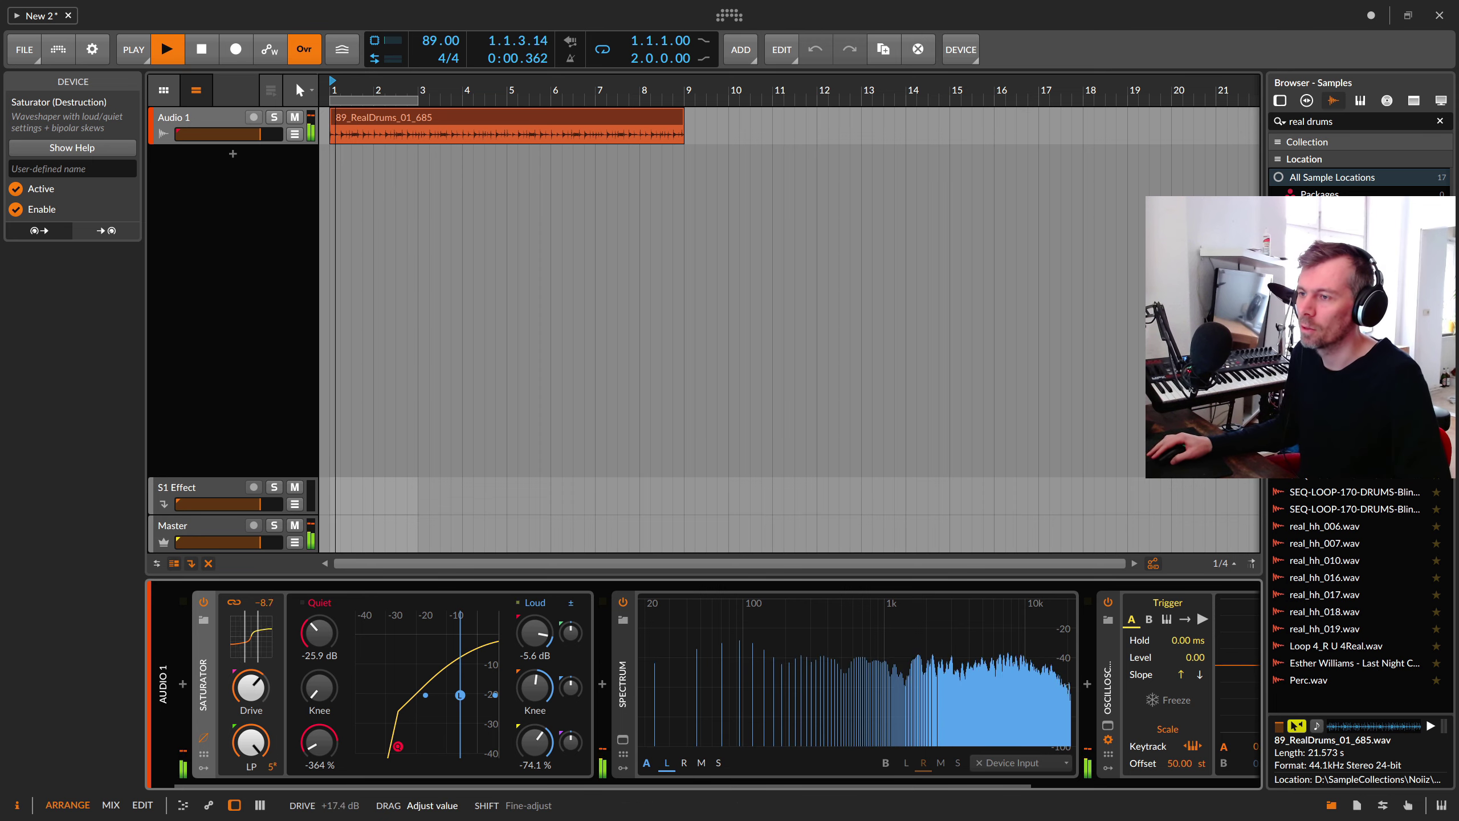
{"action": "left_click_drag", "start_coordinate": [251, 688], "coordinate": [251, 739]}
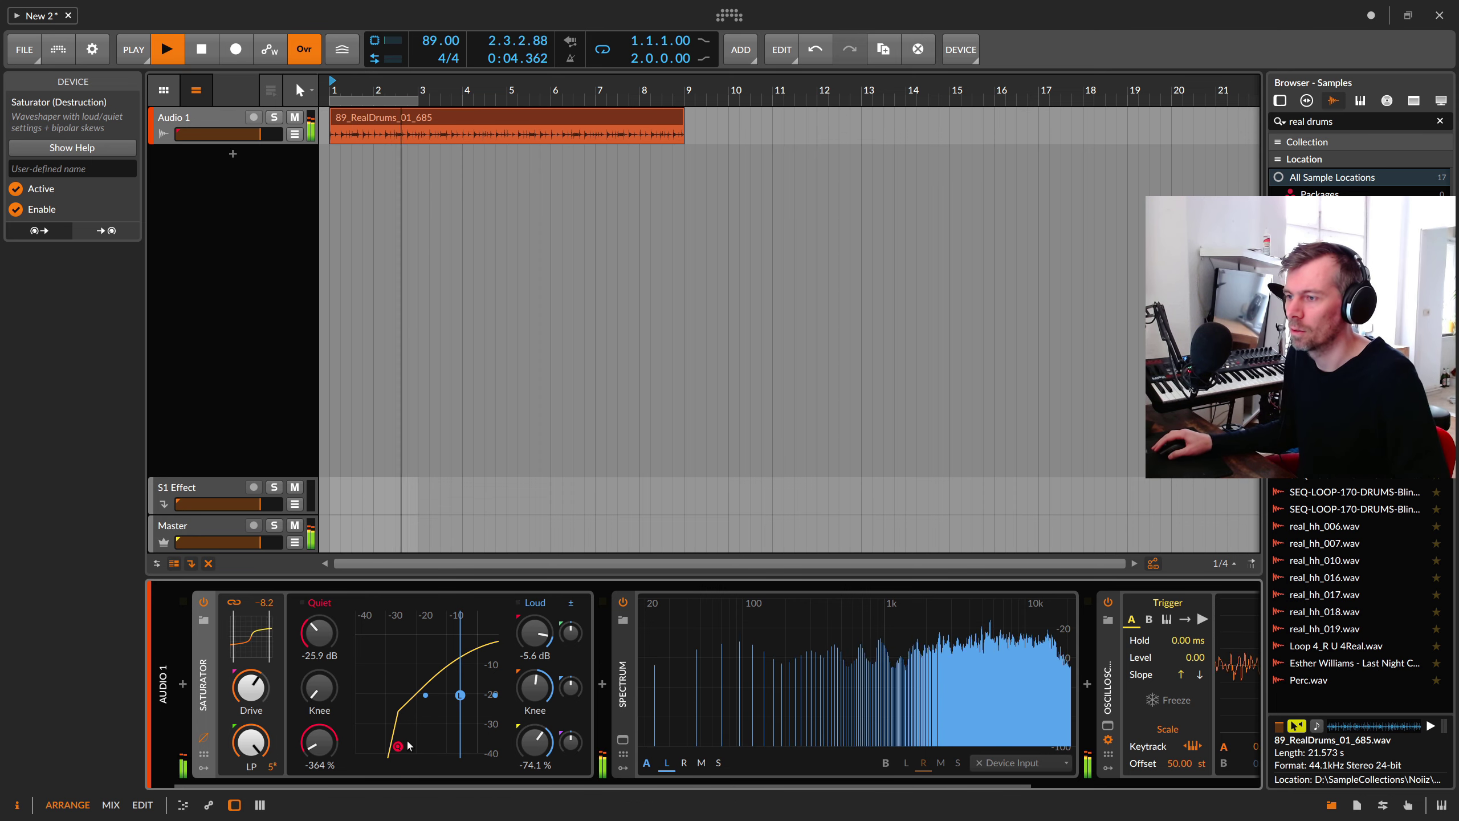
Set the Quiet threshold to -19.2 dB with a -355 % ratio, and the Loud threshold to -8.5 dB with a ratio around -138 %
{"action": "left_click_drag", "start_coordinate": [398, 746], "coordinate": [419, 745]}
{"action": "left_click_drag", "start_coordinate": [535, 633], "coordinate": [539, 689]}
{"action": "left_click_drag", "start_coordinate": [444, 695], "coordinate": [445, 686]}
{"action": "mouse_move", "coordinate": [538, 642]}
{"action": "left_mouse_down"}
{"action": "mouse_move", "coordinate": [535, 675]}
{"action": "mouse_move", "coordinate": [534, 639]}
{"action": "left_mouse_up"}
{"action": "left_click_drag", "start_coordinate": [475, 699], "coordinate": [463, 696]}
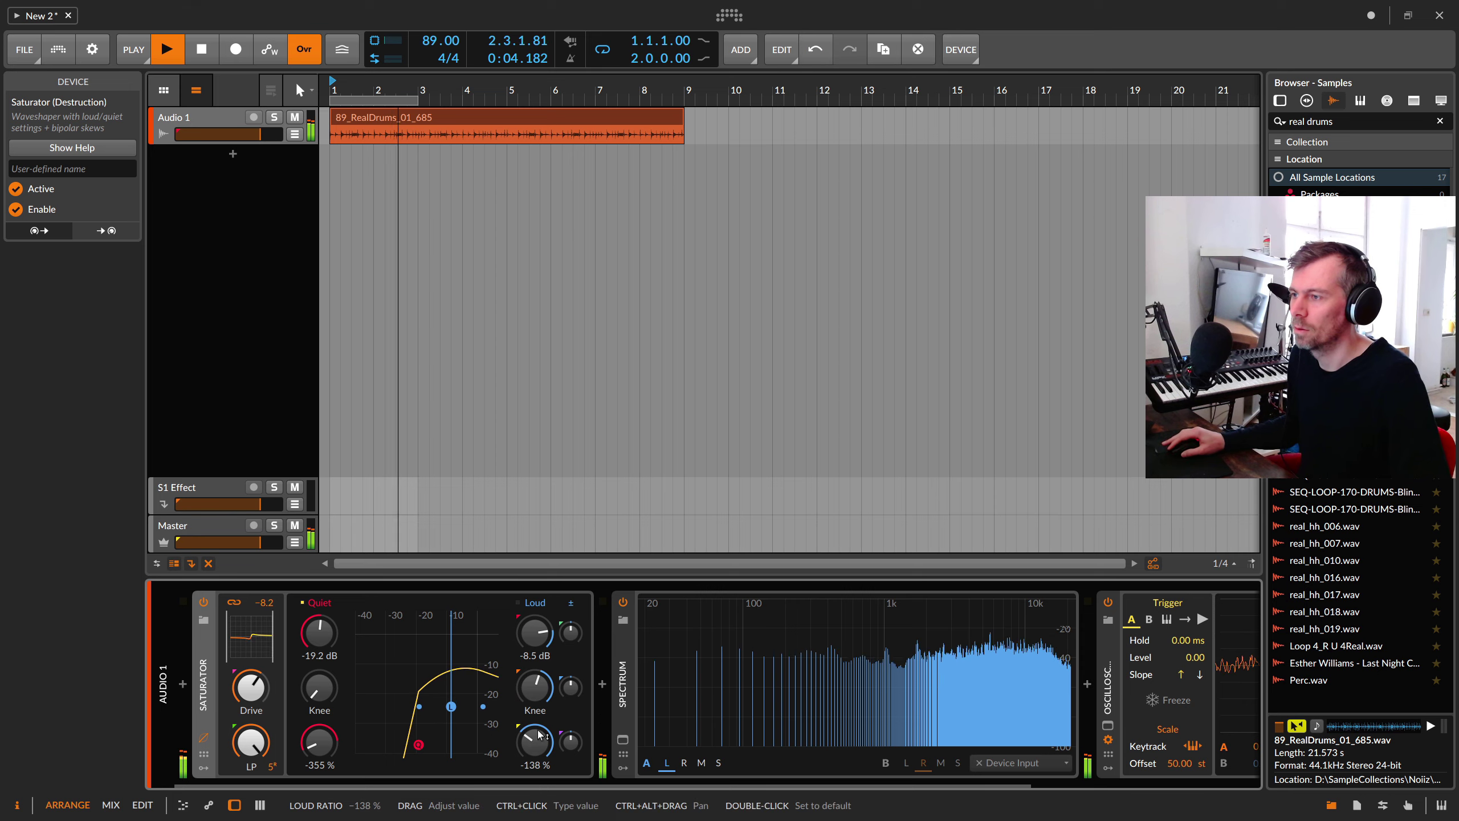
{"action": "left_click_drag", "start_coordinate": [534, 742], "coordinate": [545, 754]}
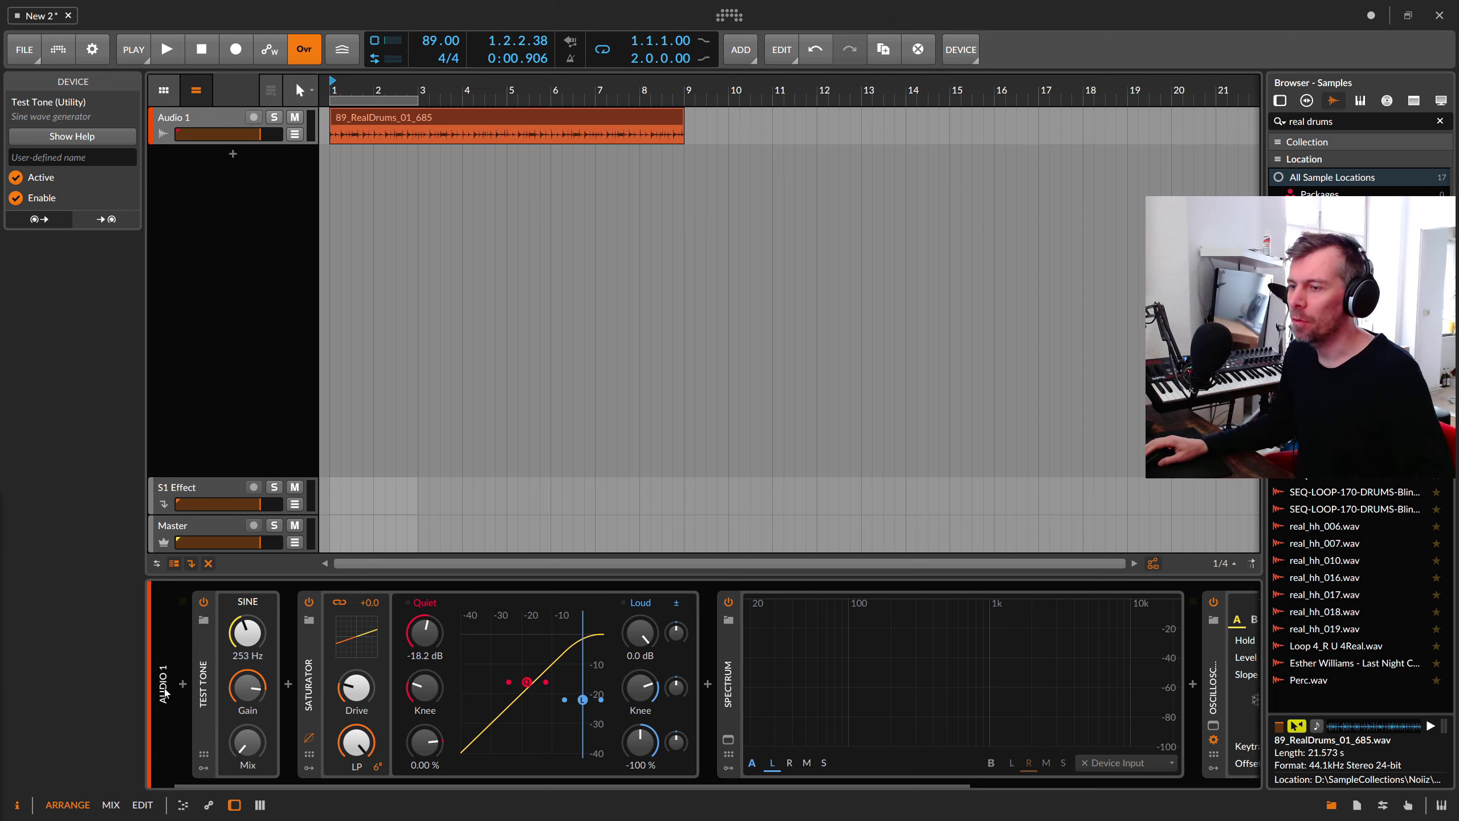
Set the Test Tone's sine to 583 Hz with a raised mix, and reduce its gain
{"action": "left_click_drag", "start_coordinate": [254, 731], "coordinate": [254, 621]}
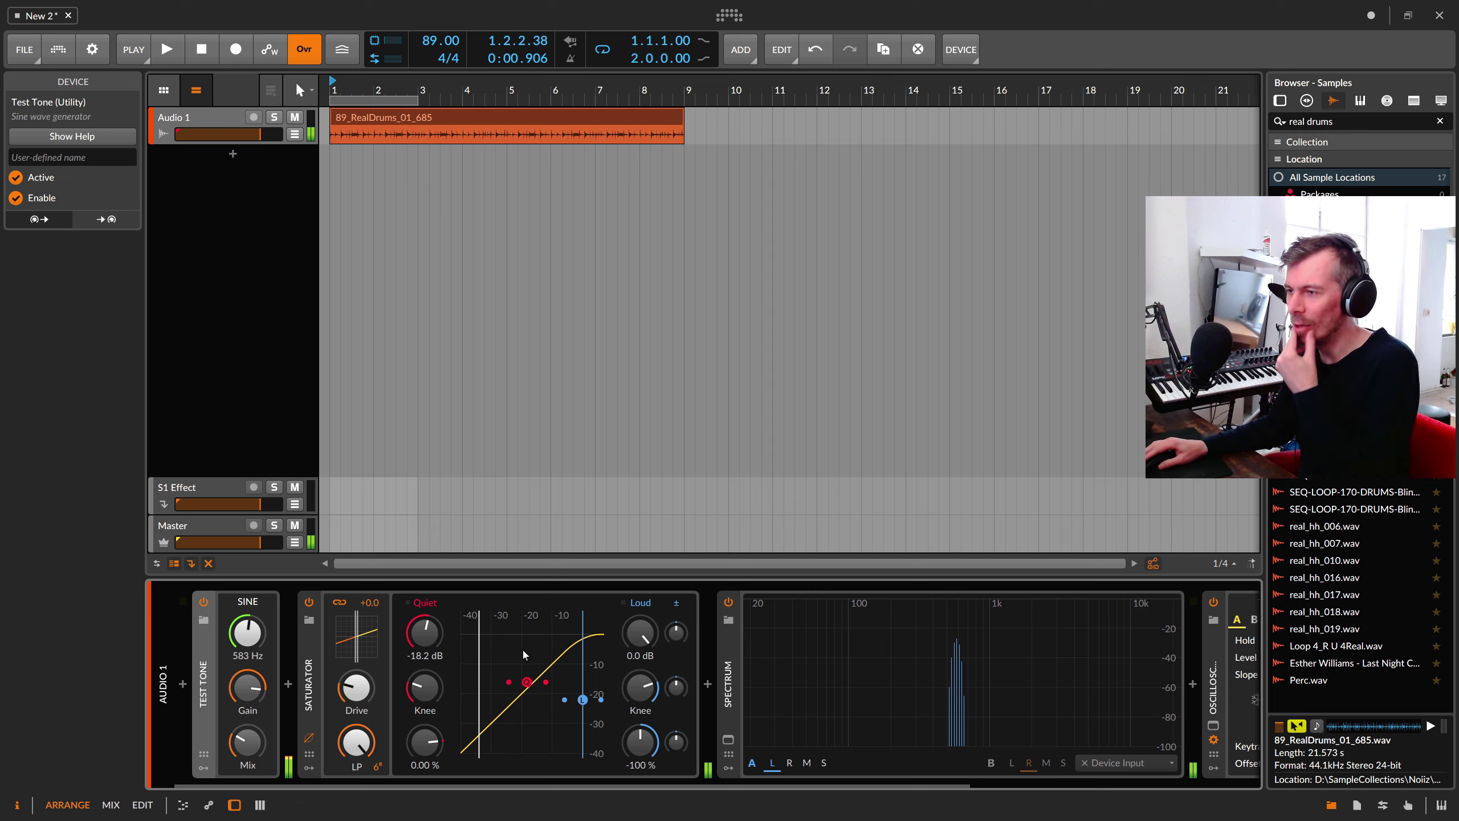
{"action": "left_click_drag", "start_coordinate": [248, 687], "coordinate": [248, 685]}
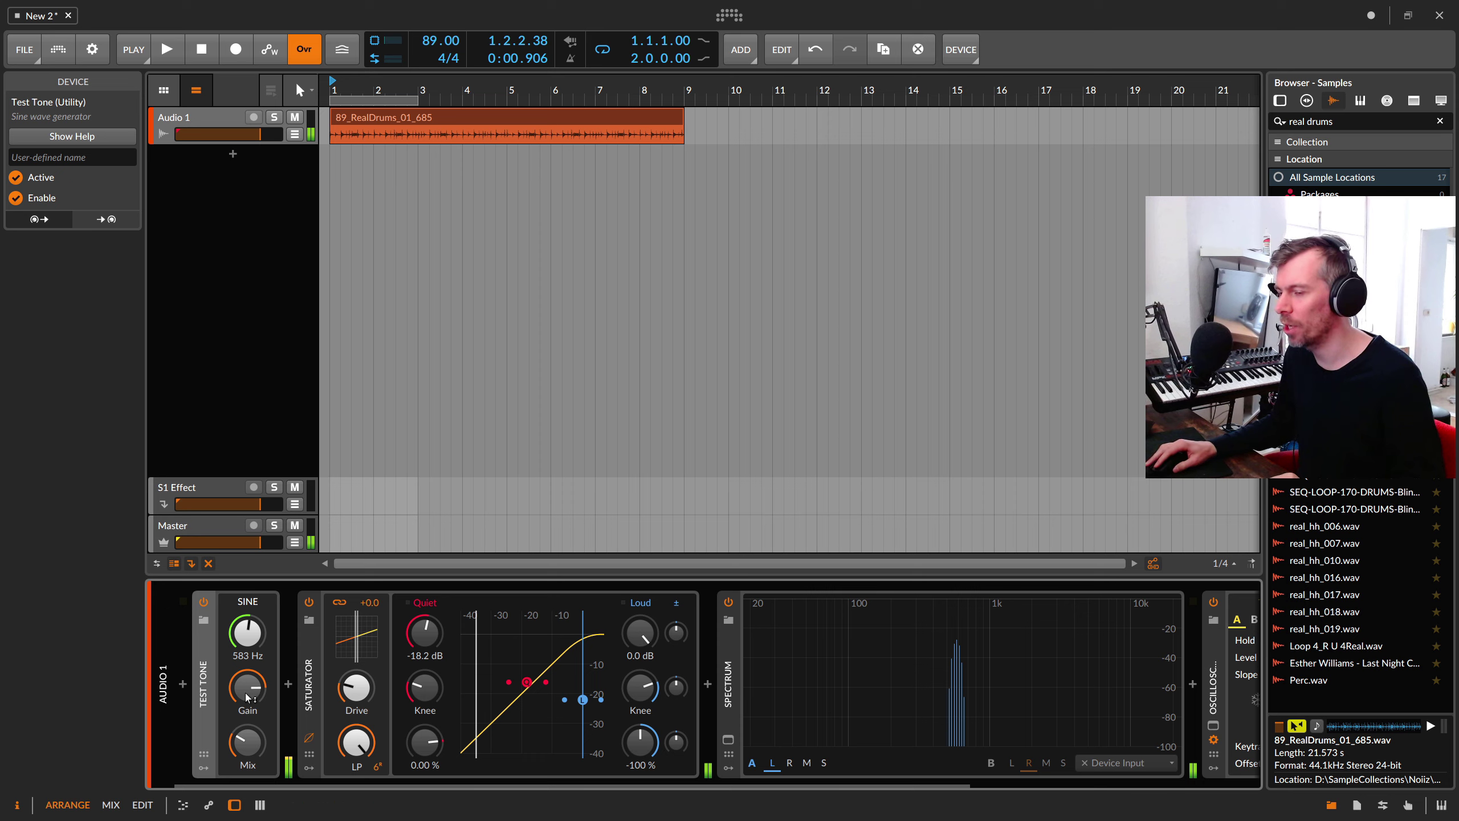
{"action": "left_click_drag", "start_coordinate": [247, 690], "coordinate": [268, 690]}
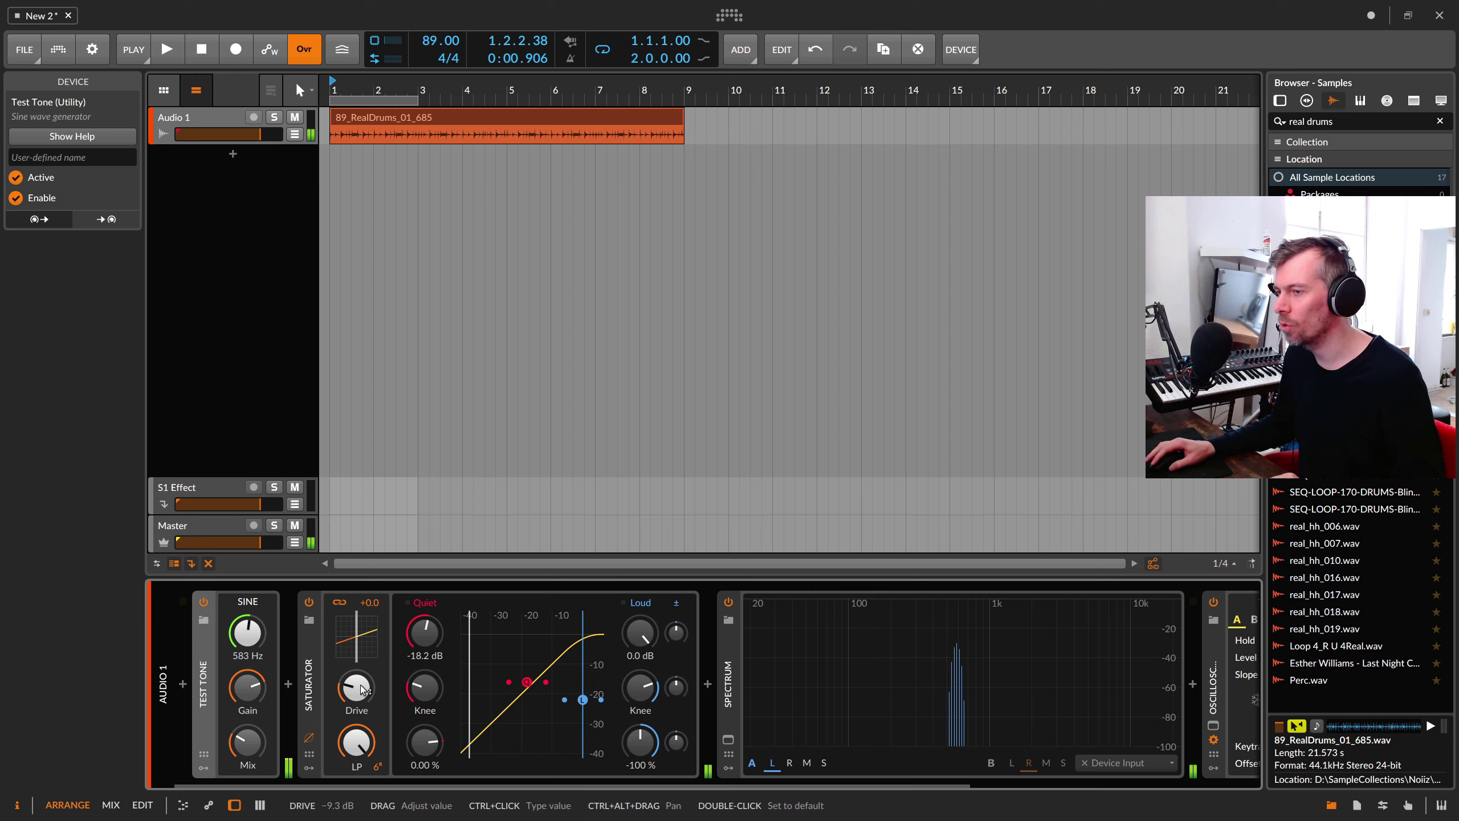
Lower the Test Tone's gain to -19.1 dB and raise the Saturator's Drive to compensate
{"action": "left_click_drag", "start_coordinate": [357, 692], "coordinate": [364, 675]}
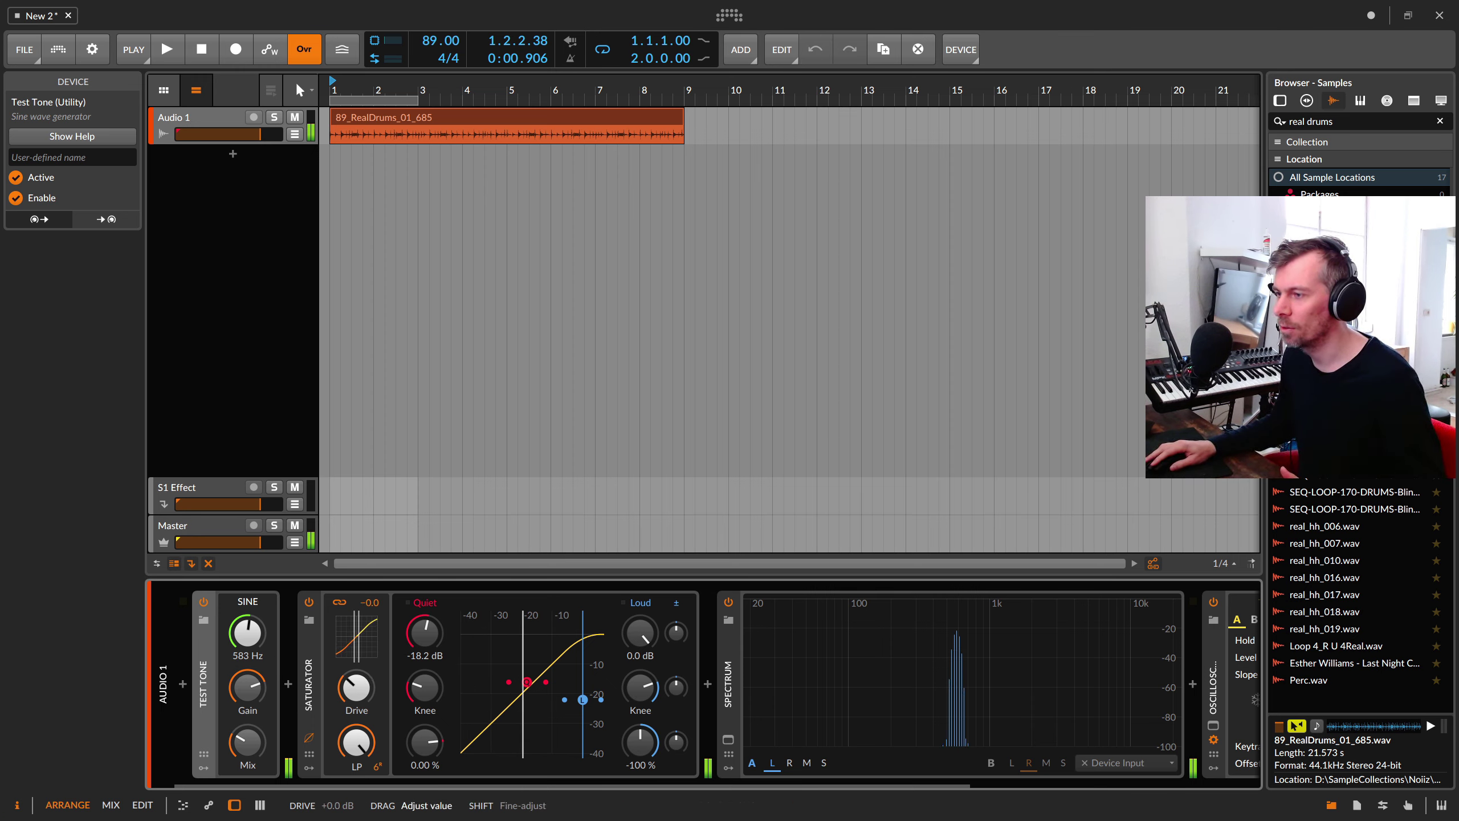
{"action": "left_click_drag", "start_coordinate": [247, 686], "coordinate": [248, 703]}
{"action": "left_click_drag", "start_coordinate": [357, 688], "coordinate": [357, 685]}
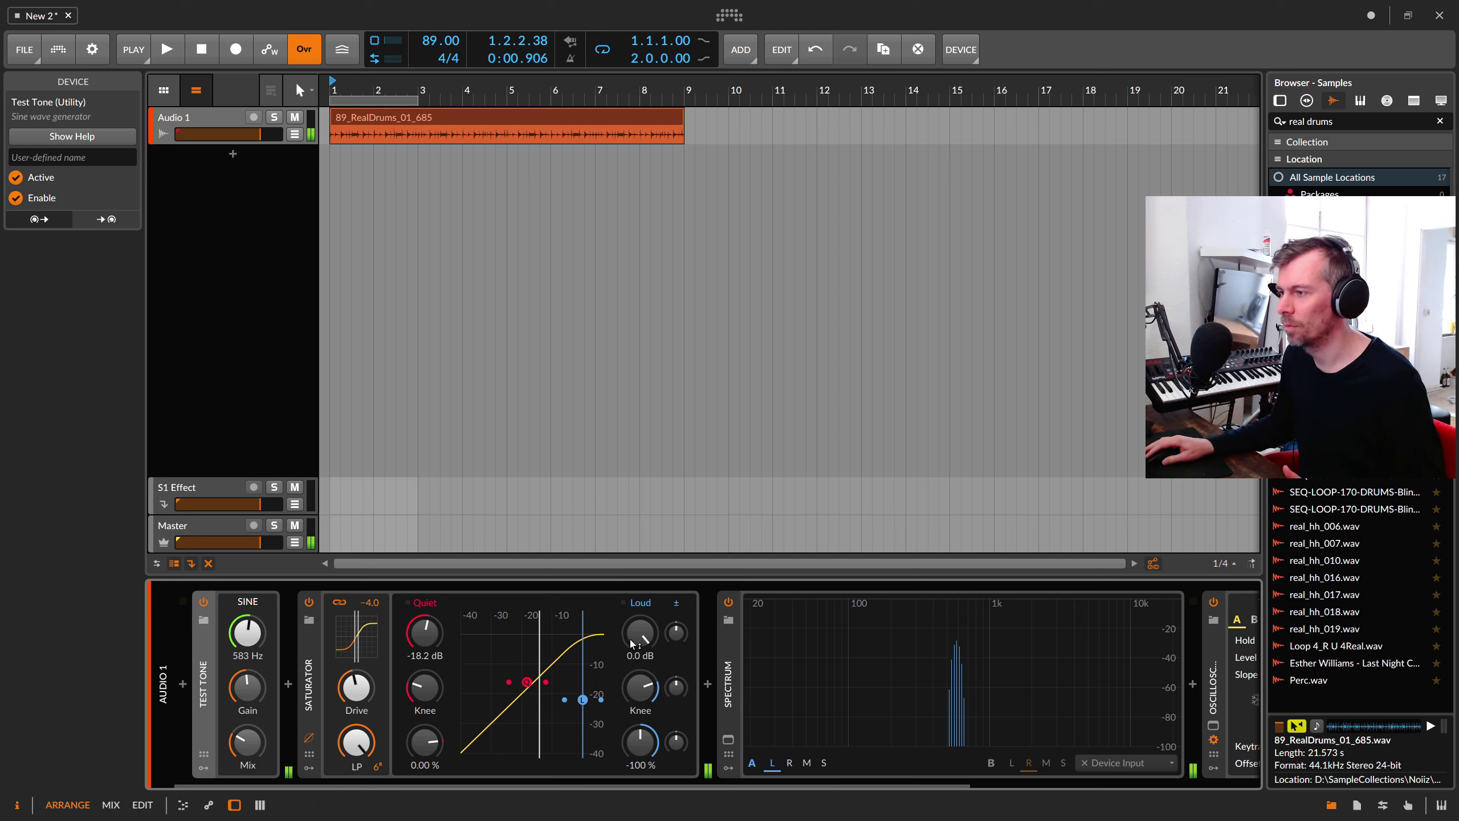
Set the Saturator's Loud threshold to -11.1 dB with no knee and a -108 % ratio, and increase the Drive
{"action": "left_click_drag", "start_coordinate": [638, 640], "coordinate": [640, 746]}
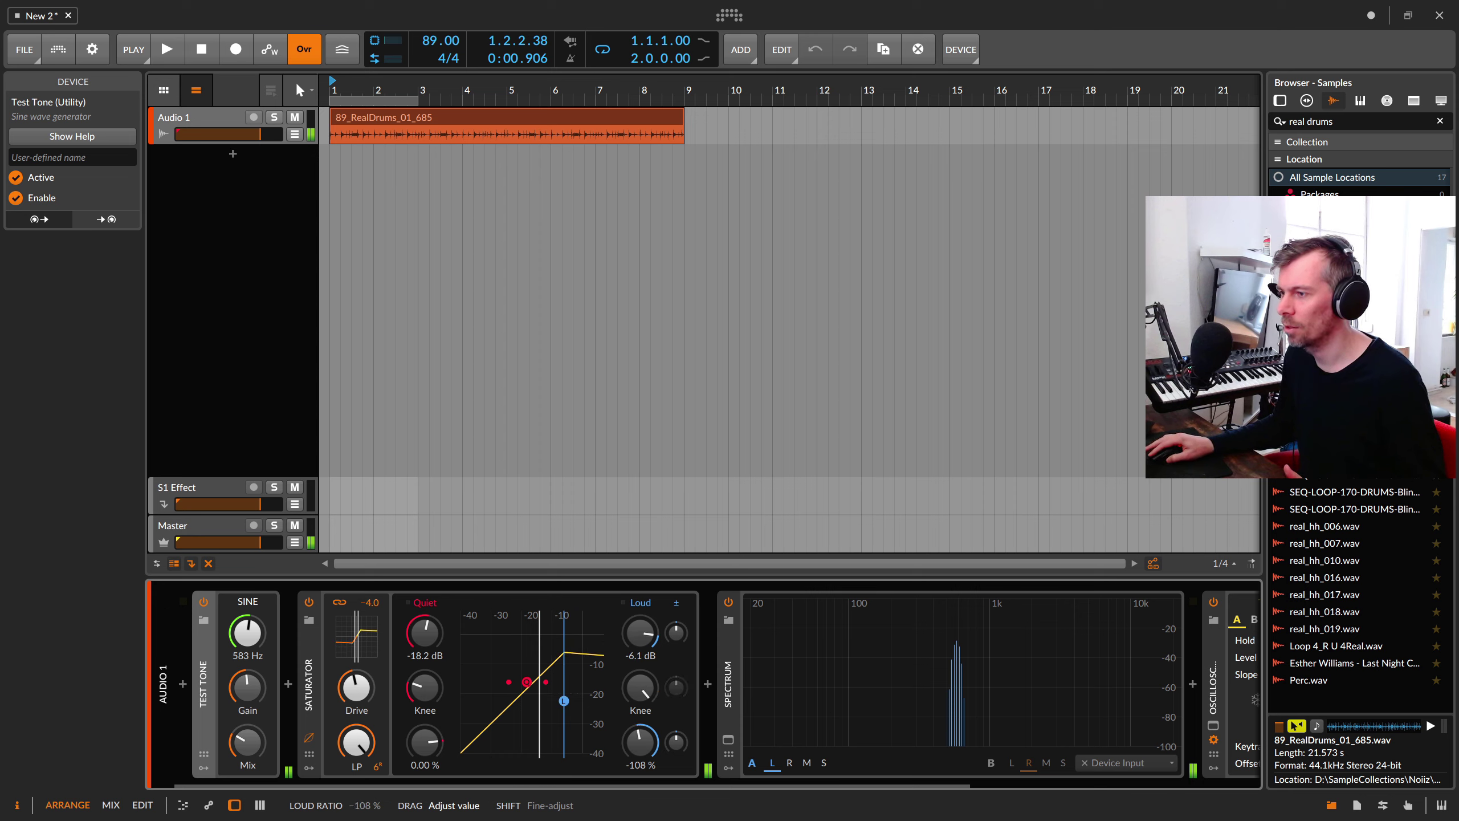
{"action": "left_click_drag", "start_coordinate": [640, 632], "coordinate": [640, 646]}
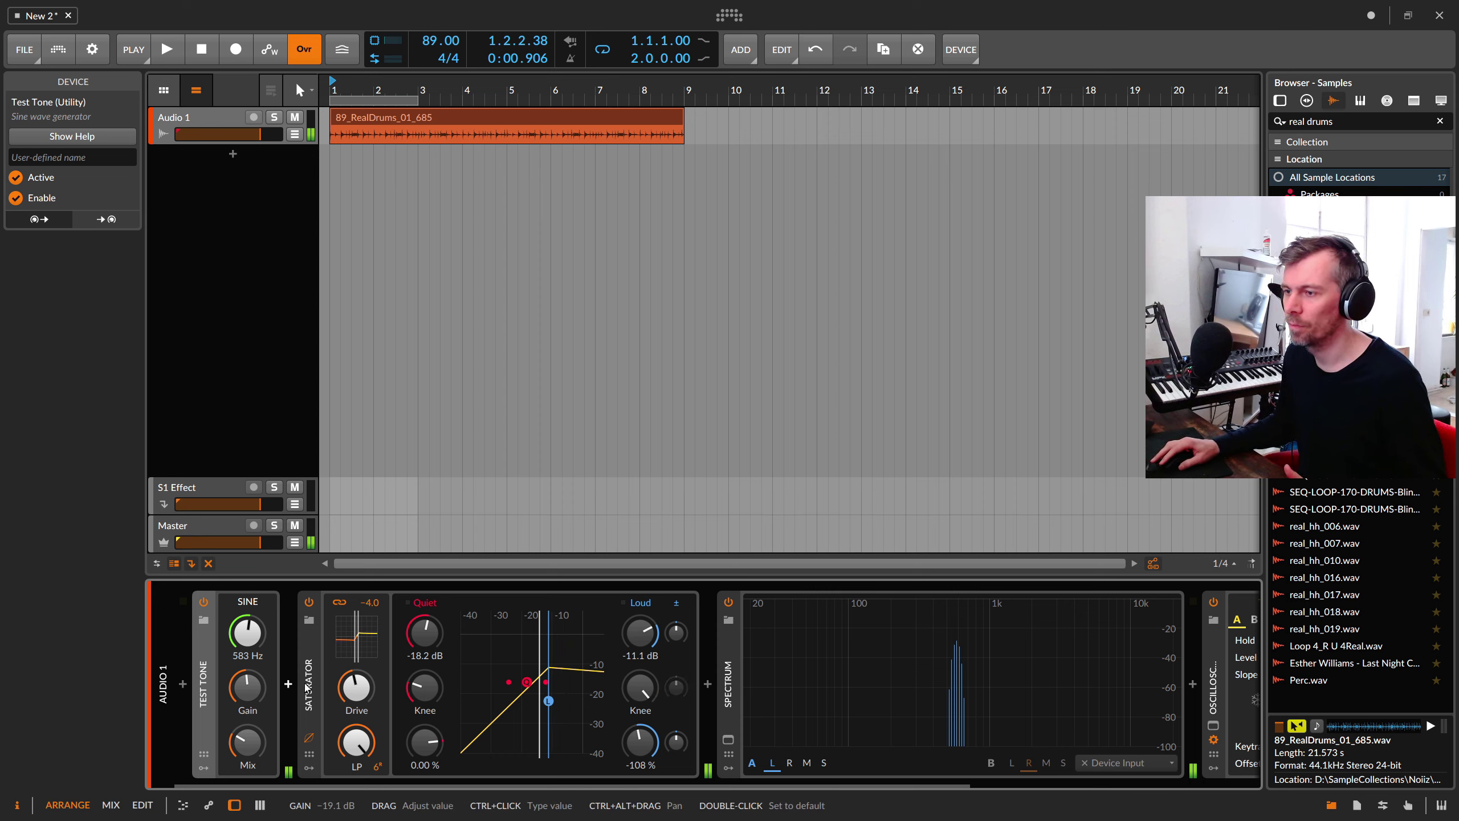
{"action": "left_click_drag", "start_coordinate": [357, 687], "coordinate": [356, 674]}
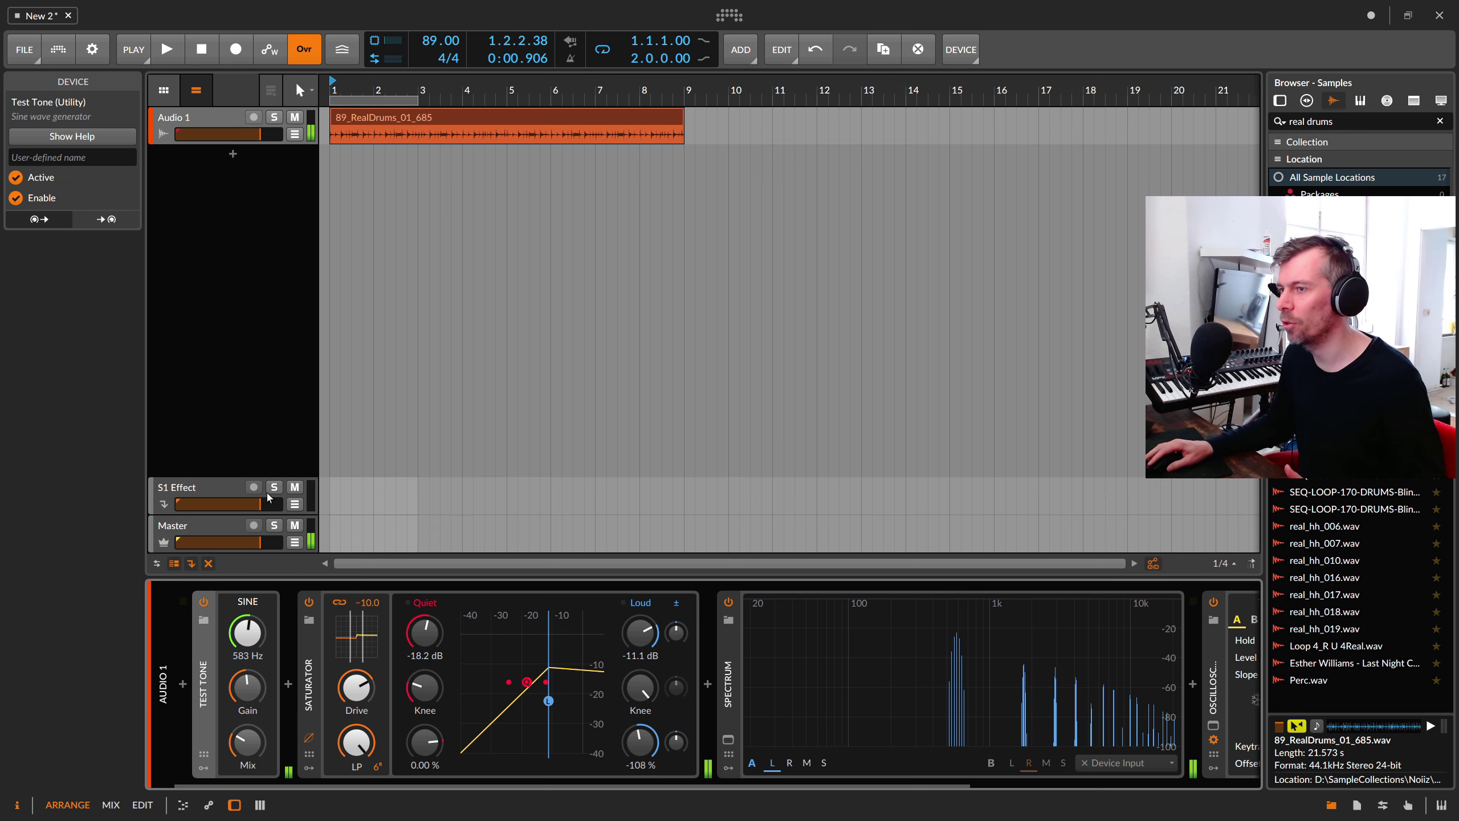
Turn down the Master track's volume and fine-tune the Saturator's Drive to +21.4 dB
{"action": "left_click_drag", "start_coordinate": [260, 542], "coordinate": [211, 542]}
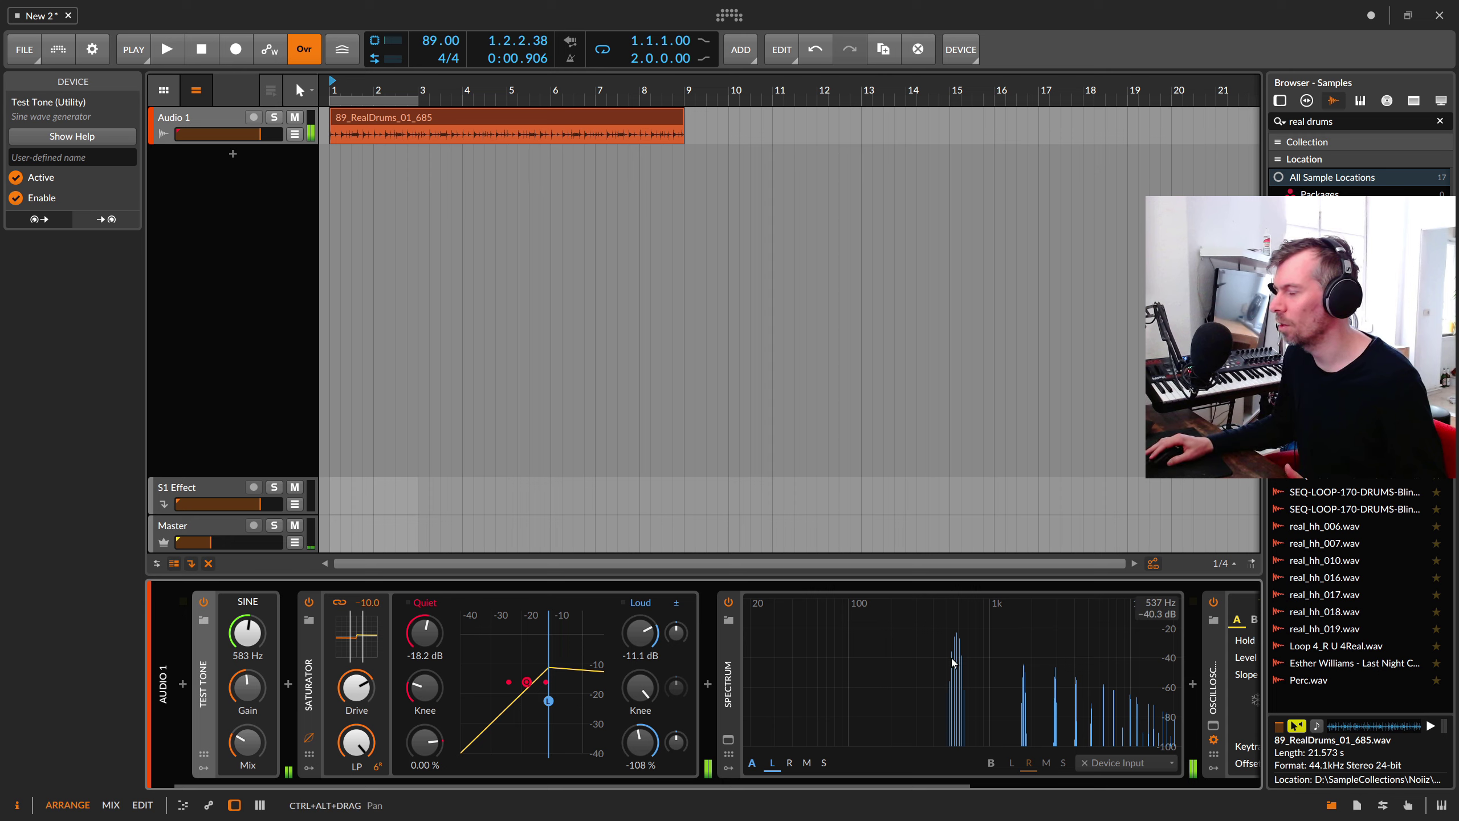
{"action": "left_click_drag", "start_coordinate": [356, 686], "coordinate": [357, 688]}
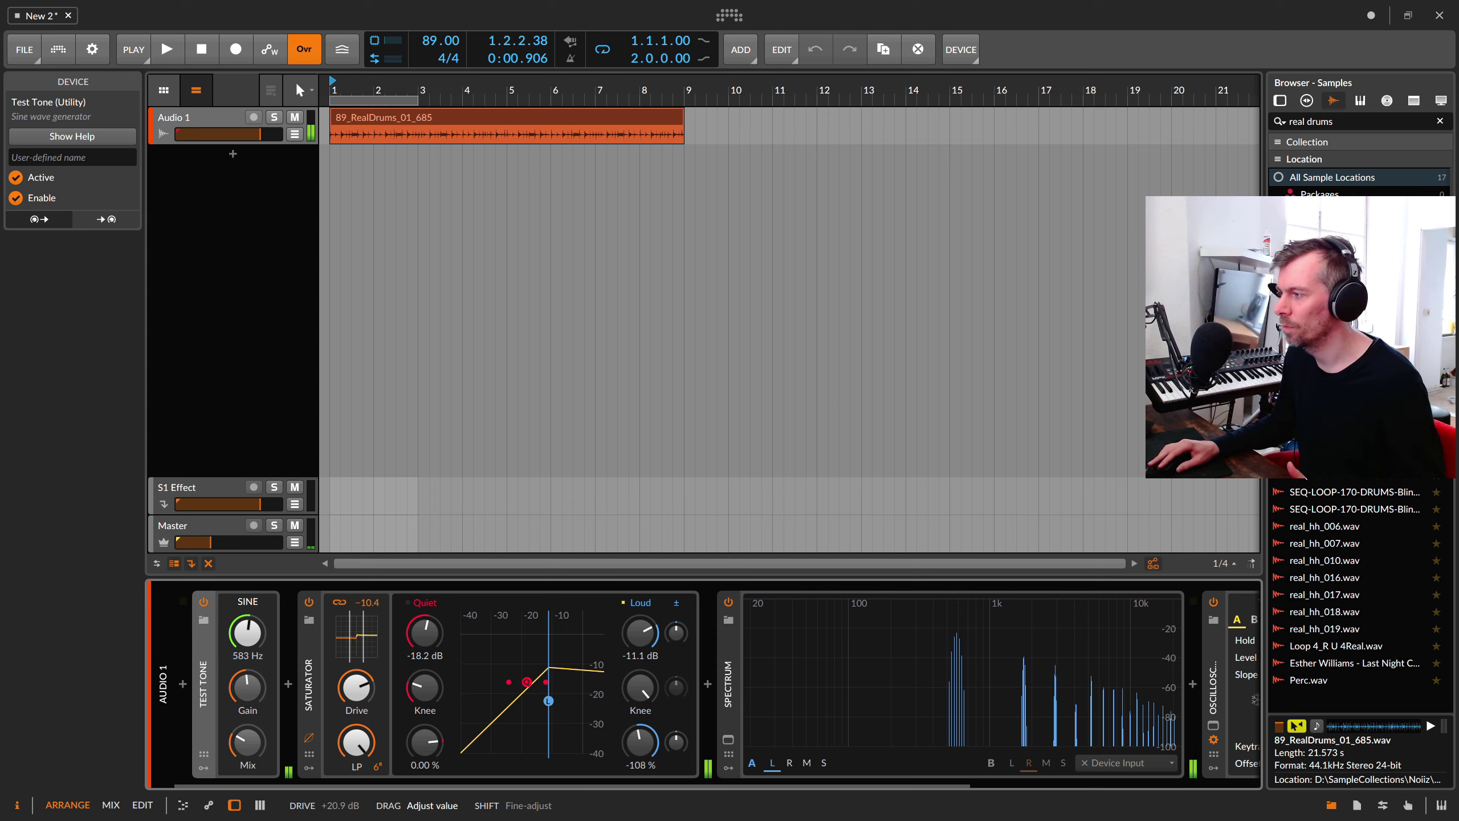
{"action": "left_click_drag", "start_coordinate": [356, 688], "coordinate": [357, 689]}
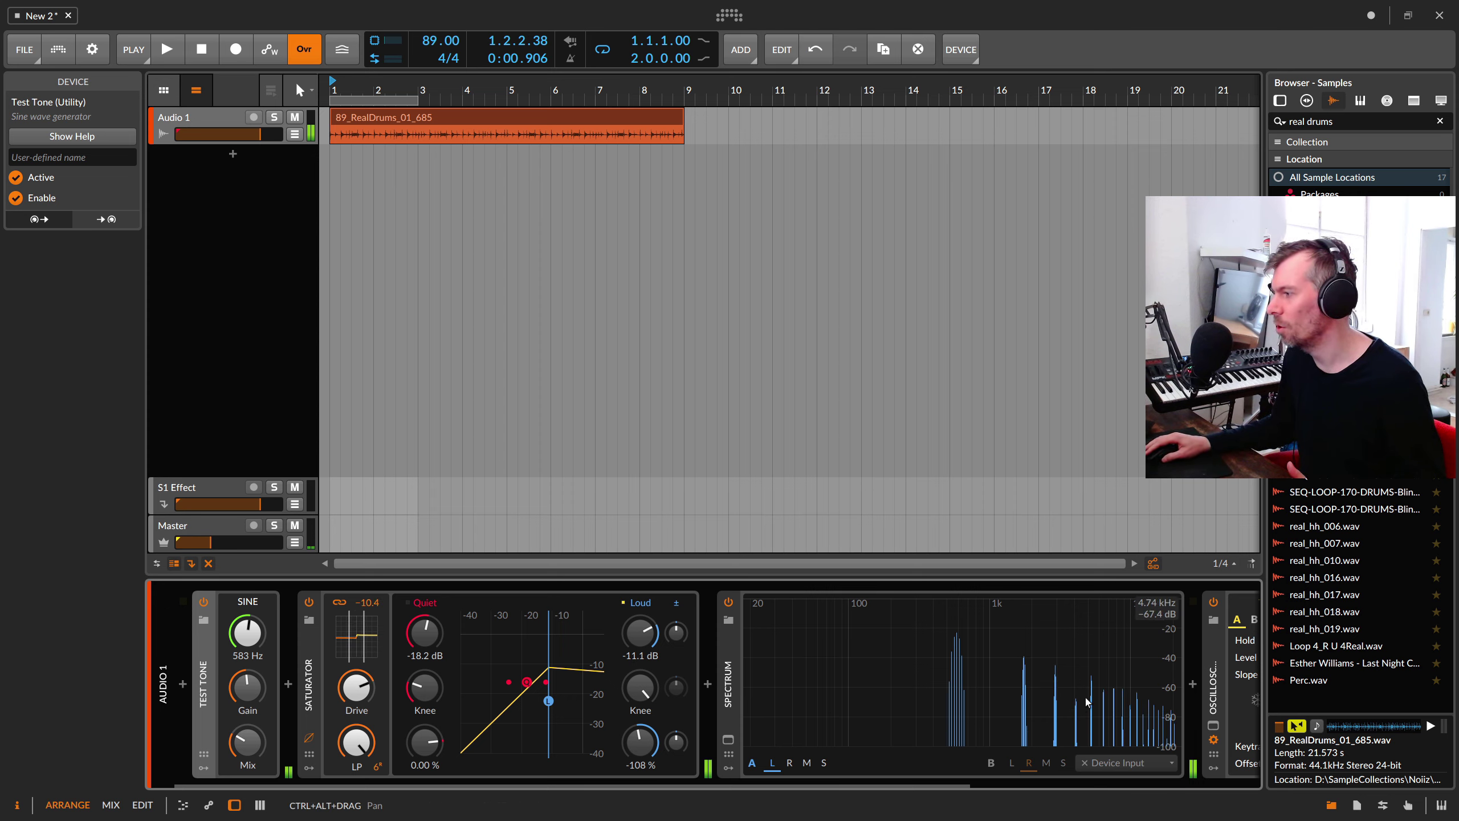
{"action": "left_click_drag", "start_coordinate": [352, 687], "coordinate": [352, 681]}
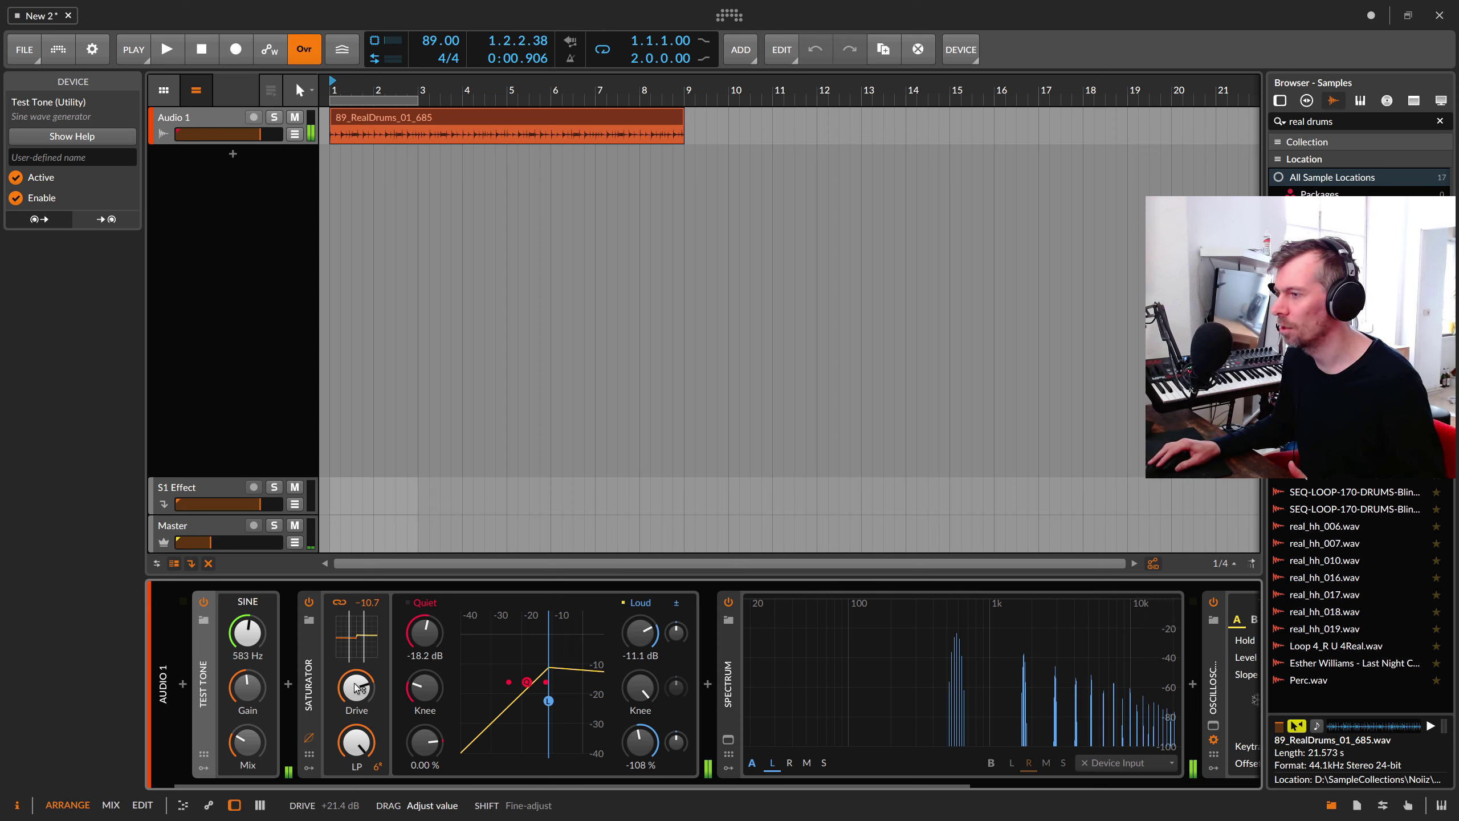
Set the Loud threshold to -13.9 dB, and lower the Saturator's low-pass cutoff to 4.11 kHz and further down
{"action": "left_click_drag", "start_coordinate": [548, 701], "coordinate": [540, 701]}
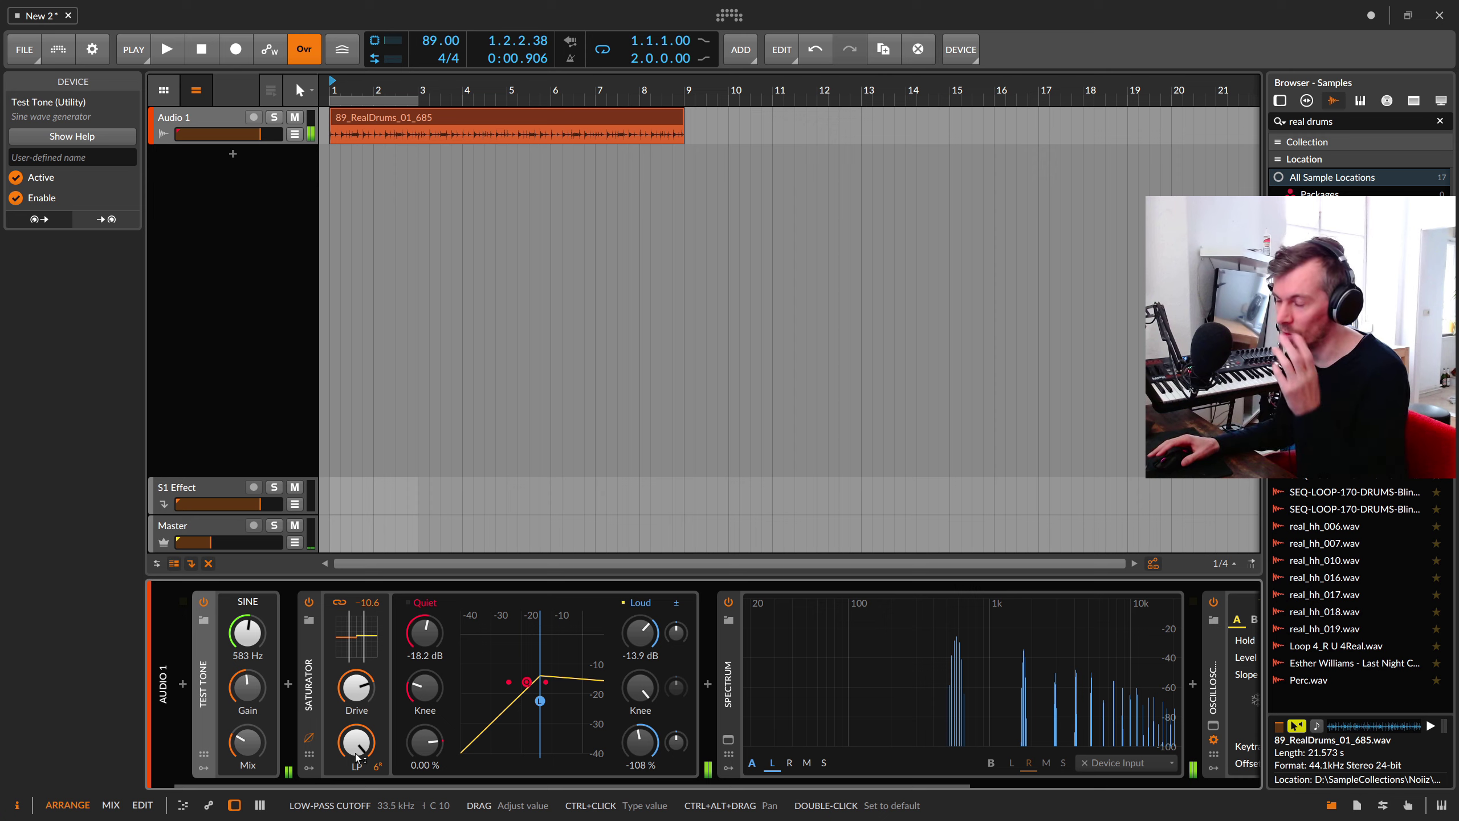
{"action": "left_click_drag", "start_coordinate": [362, 756], "coordinate": [362, 768]}
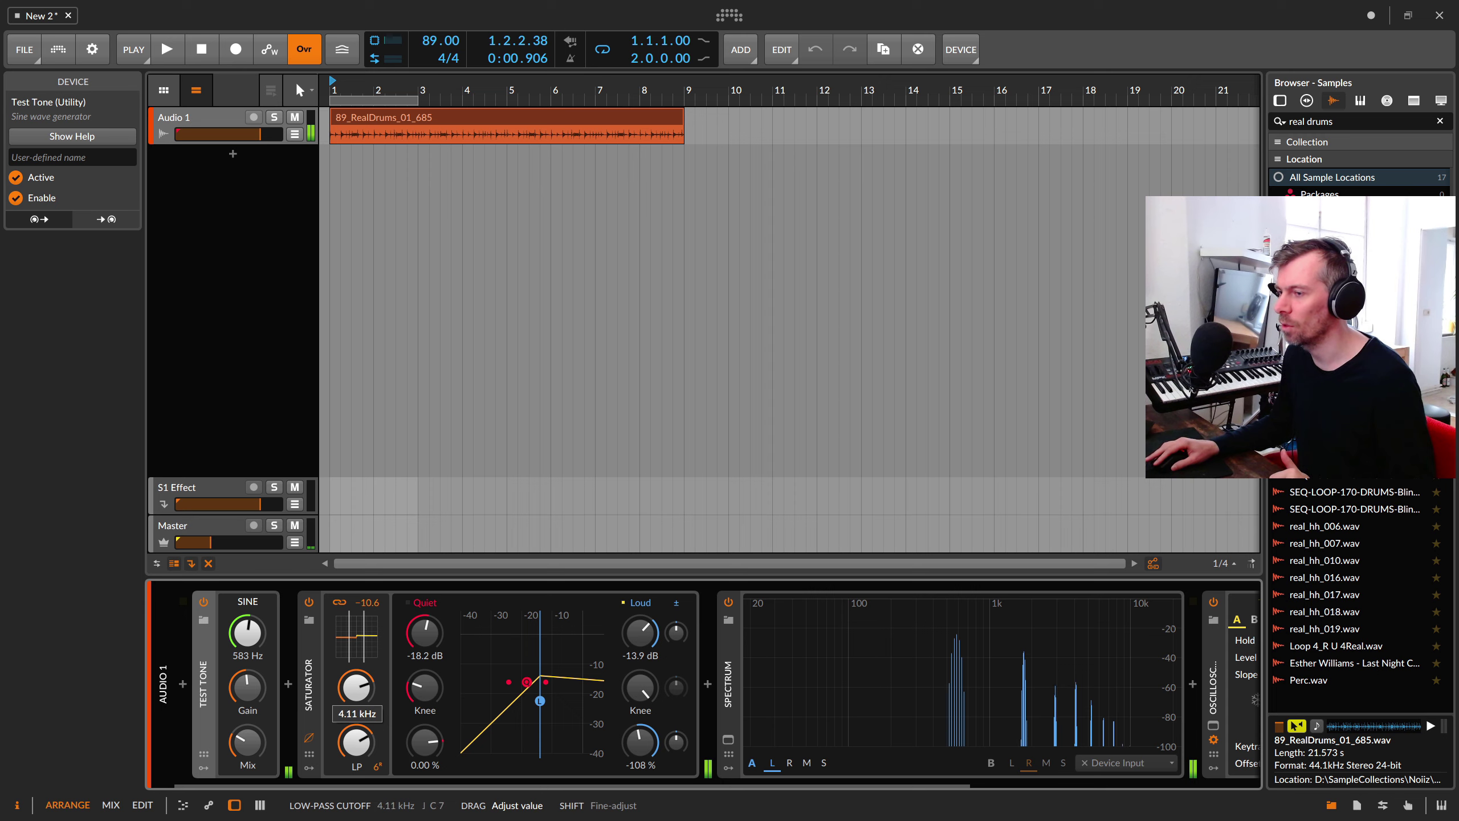
{"action": "left_click_drag", "start_coordinate": [356, 742], "coordinate": [377, 764]}
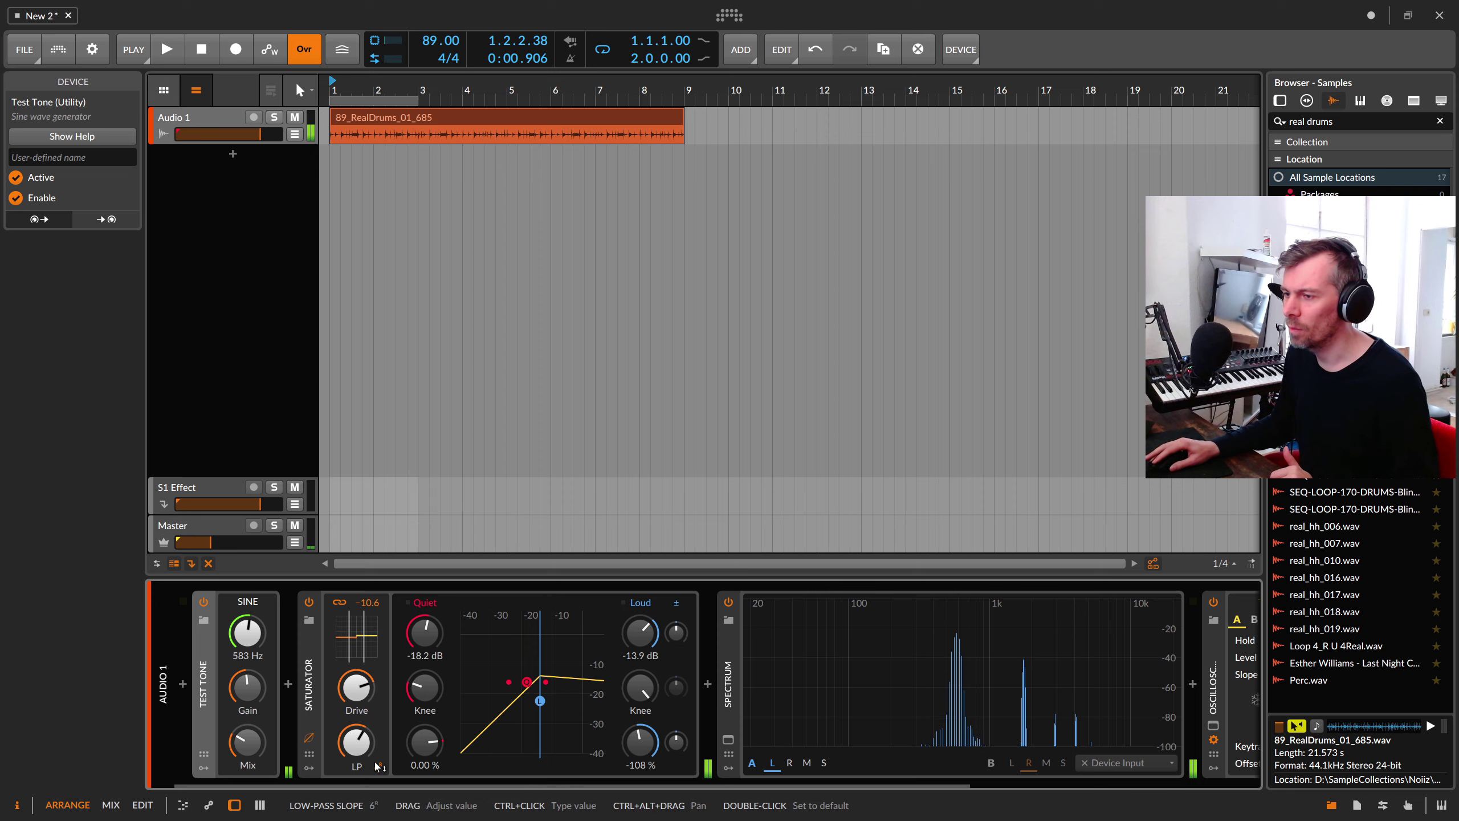
Open the Saturator's built-in help to examine its parameter descriptions
{"action": "left_click", "coordinate": [310, 666]}
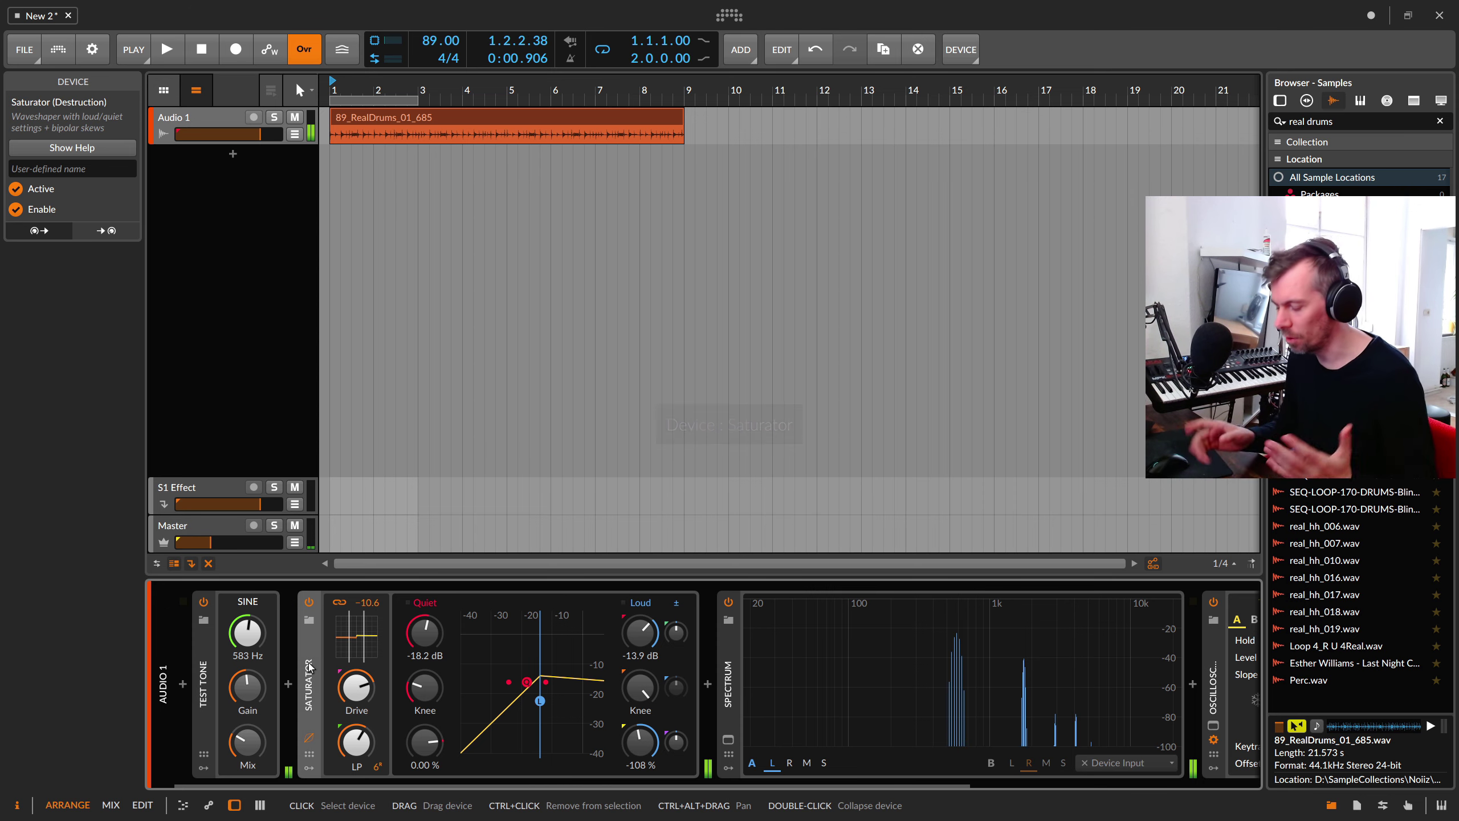
{"action": "key", "text": "F1"}
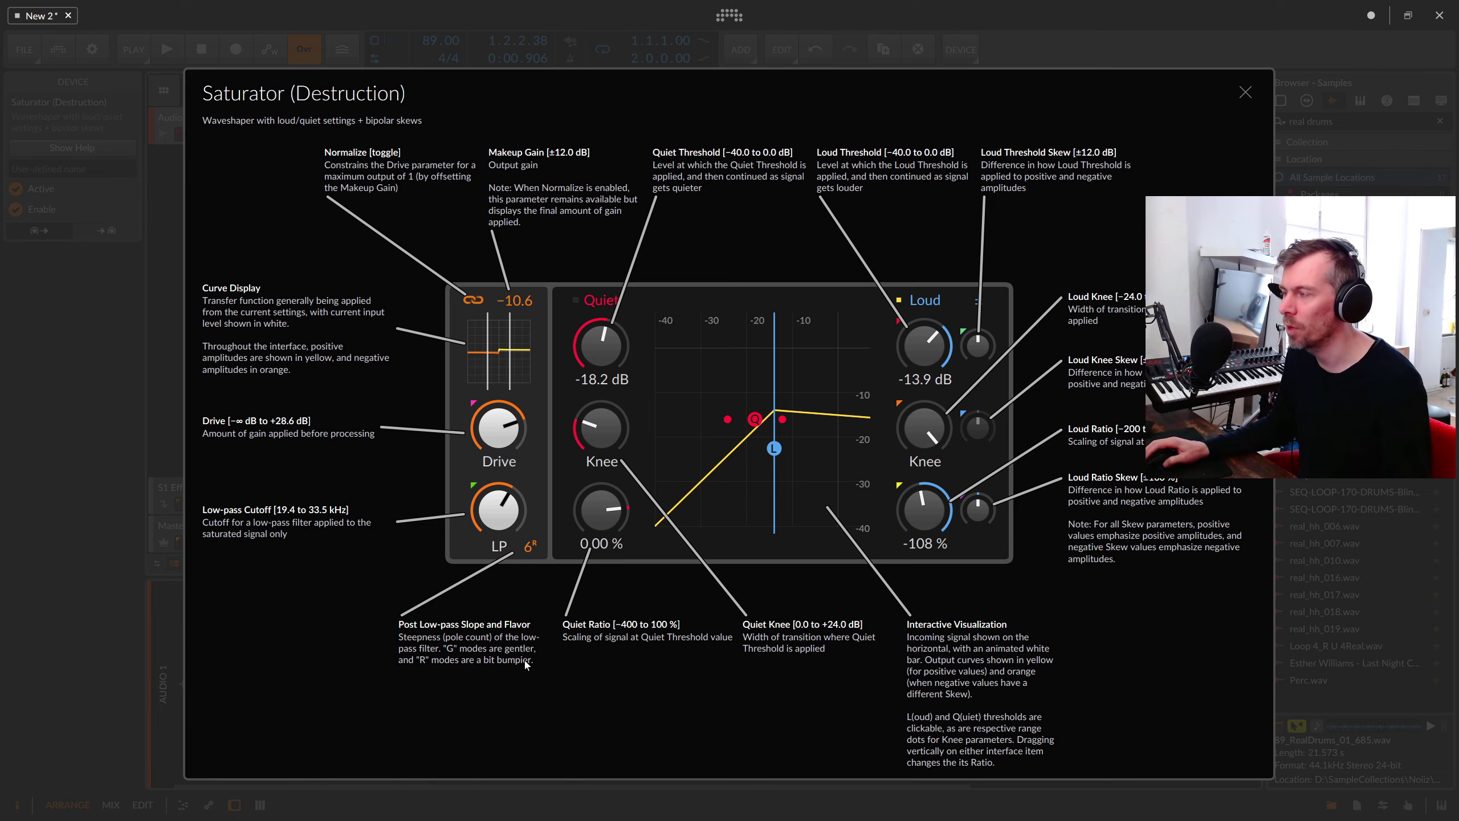
Close the device help, turn the Saturator's Drive all the way down and set the Test Tone's frequency to 632 Hz
{"action": "left_click", "coordinate": [1245, 92]}
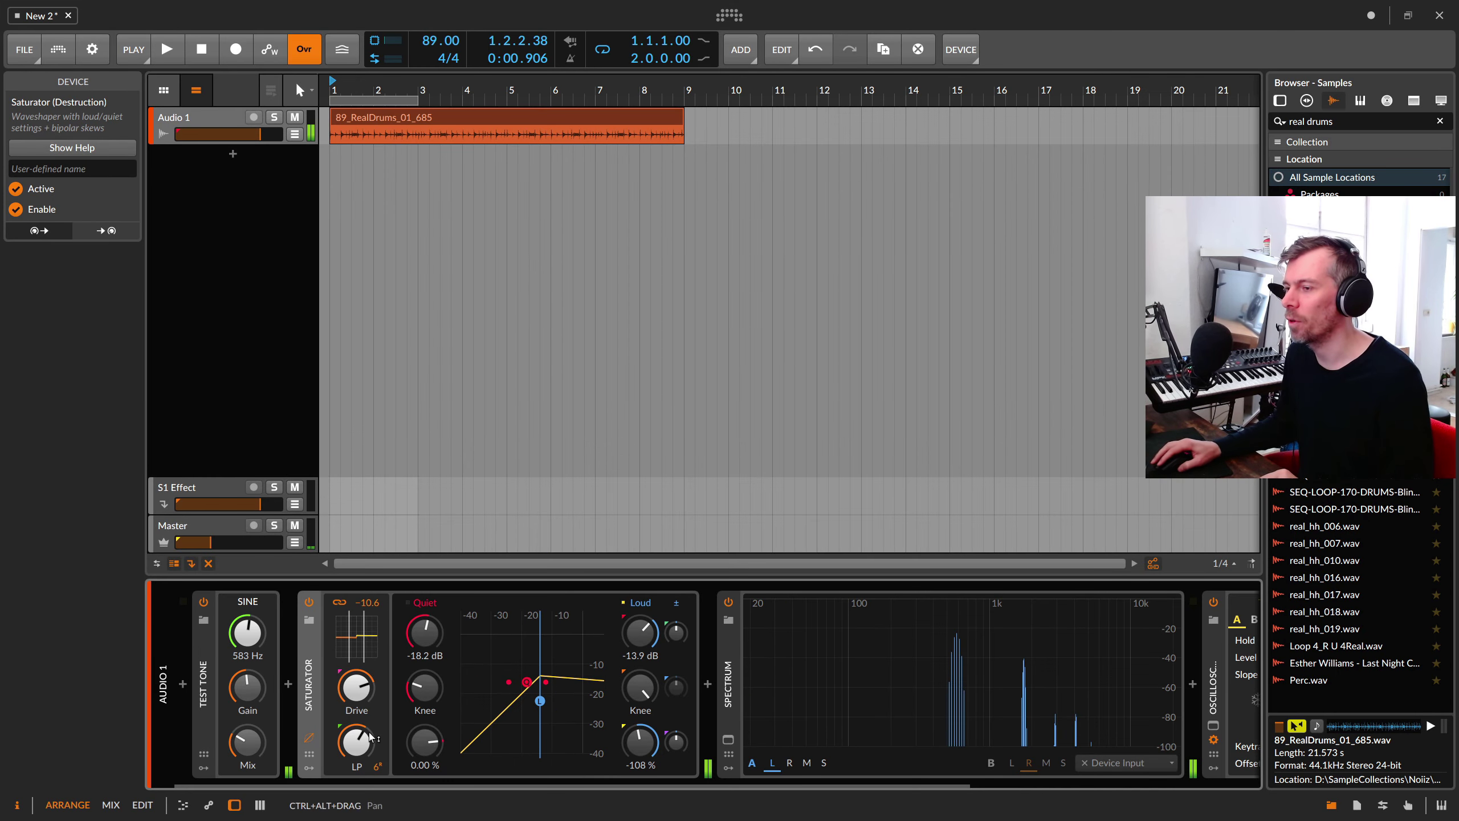
{"action": "mouse_move", "coordinate": [358, 743]}
{"action": "left_mouse_down"}
{"action": "mouse_move", "coordinate": [357, 712]}
{"action": "mouse_move", "coordinate": [361, 757]}
{"action": "left_mouse_up"}
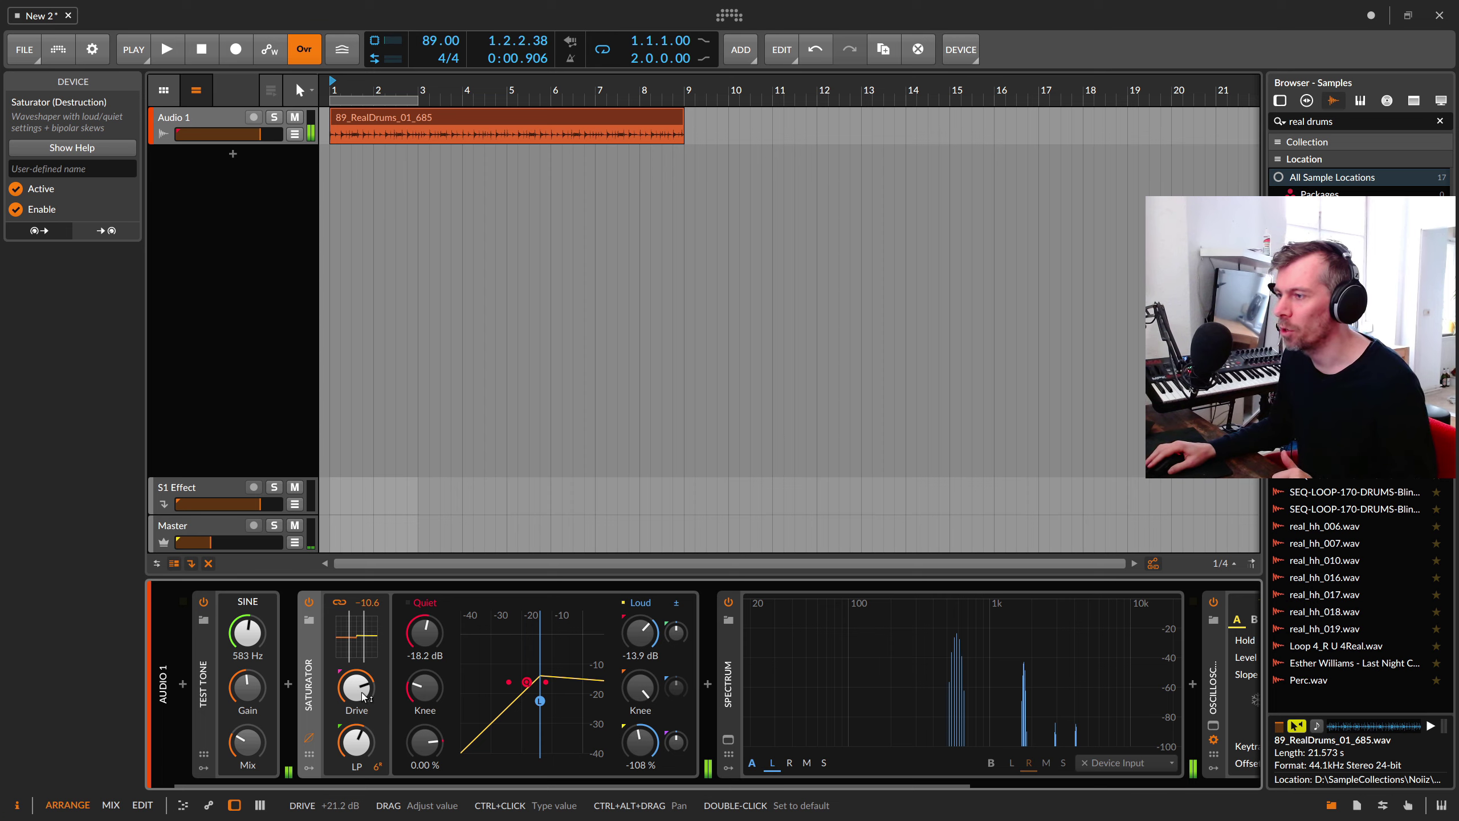
{"action": "left_click_drag", "start_coordinate": [358, 687], "coordinate": [357, 758]}
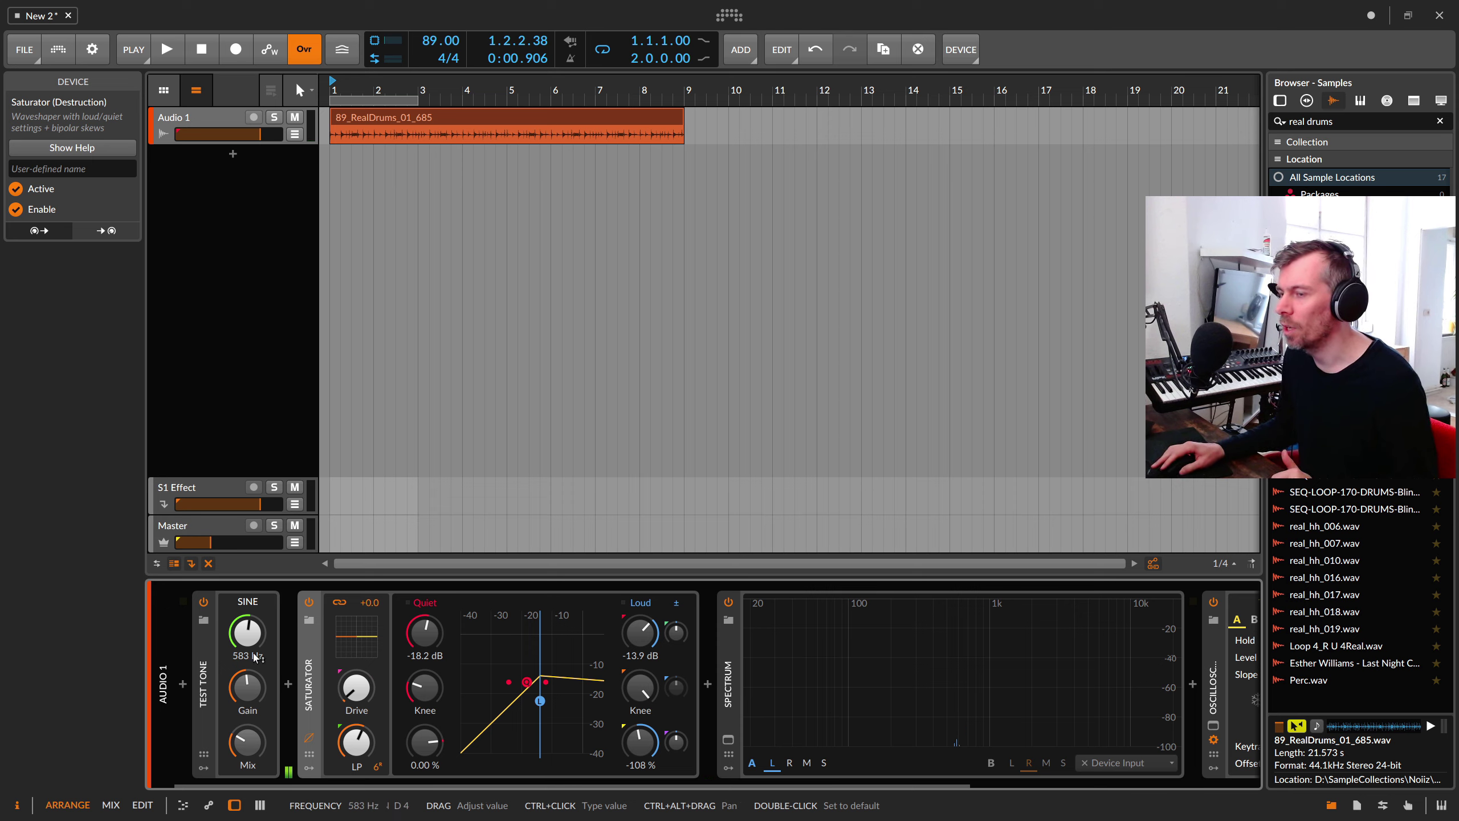
{"action": "scroll", "coordinate": [258, 634], "scroll_direction": "up", "scroll_amount": 2}
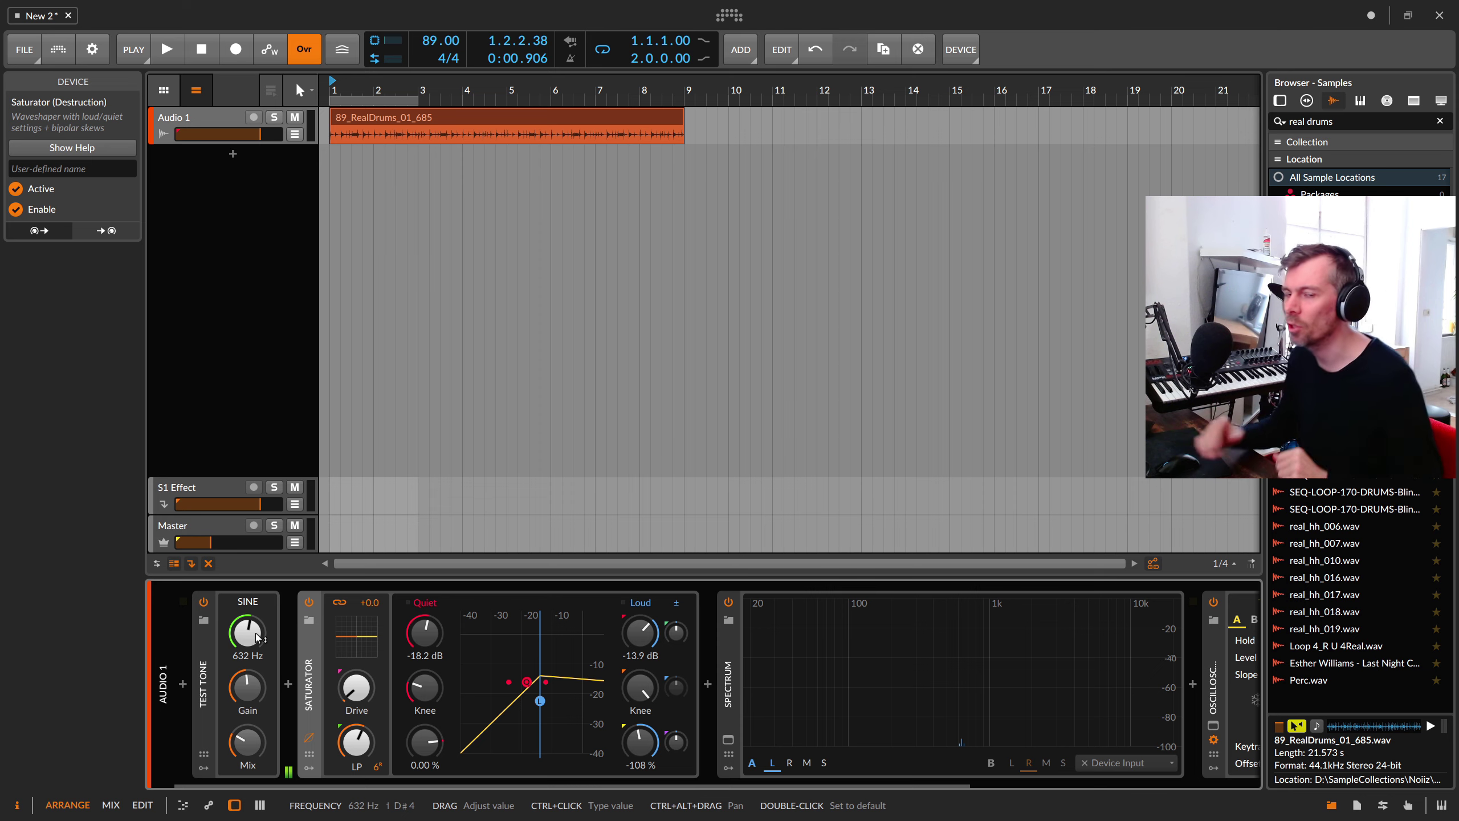
Replace the Test Tone with an E-Kick instrument at the start of the device chain
{"action": "left_click", "coordinate": [208, 669]}
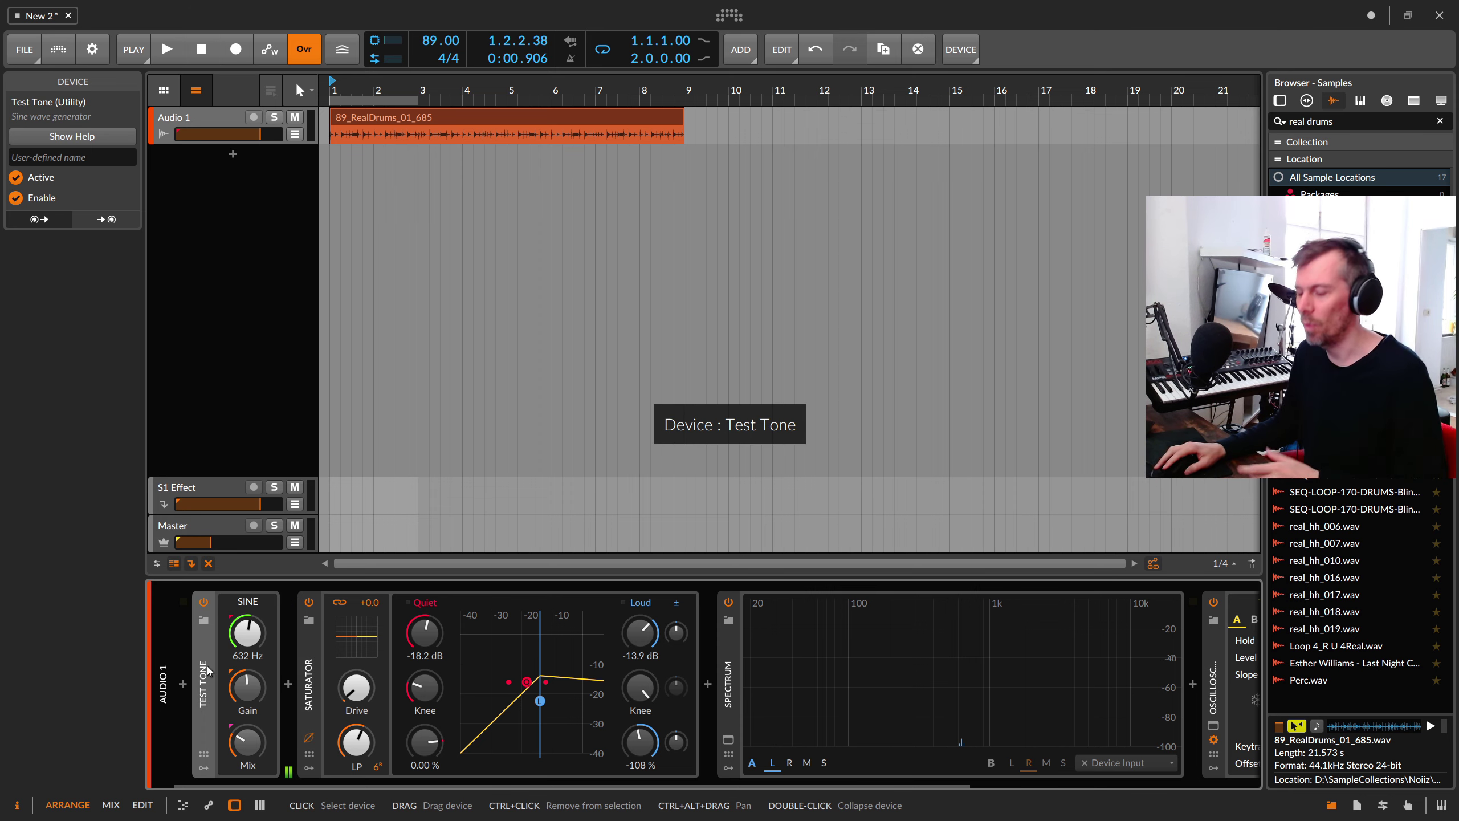
{"action": "key", "text": "Delete"}
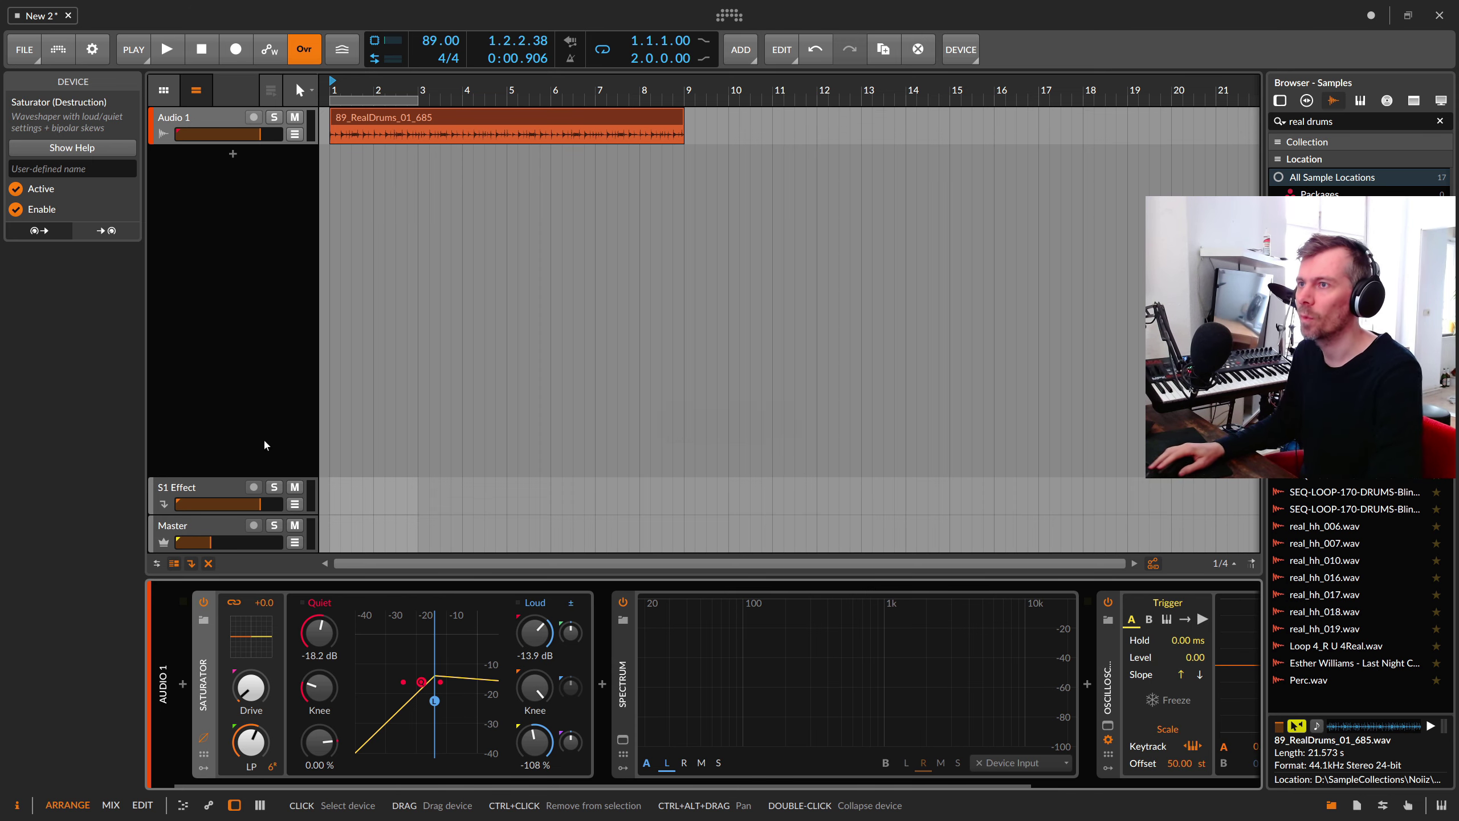
{"action": "left_click", "coordinate": [183, 684]}
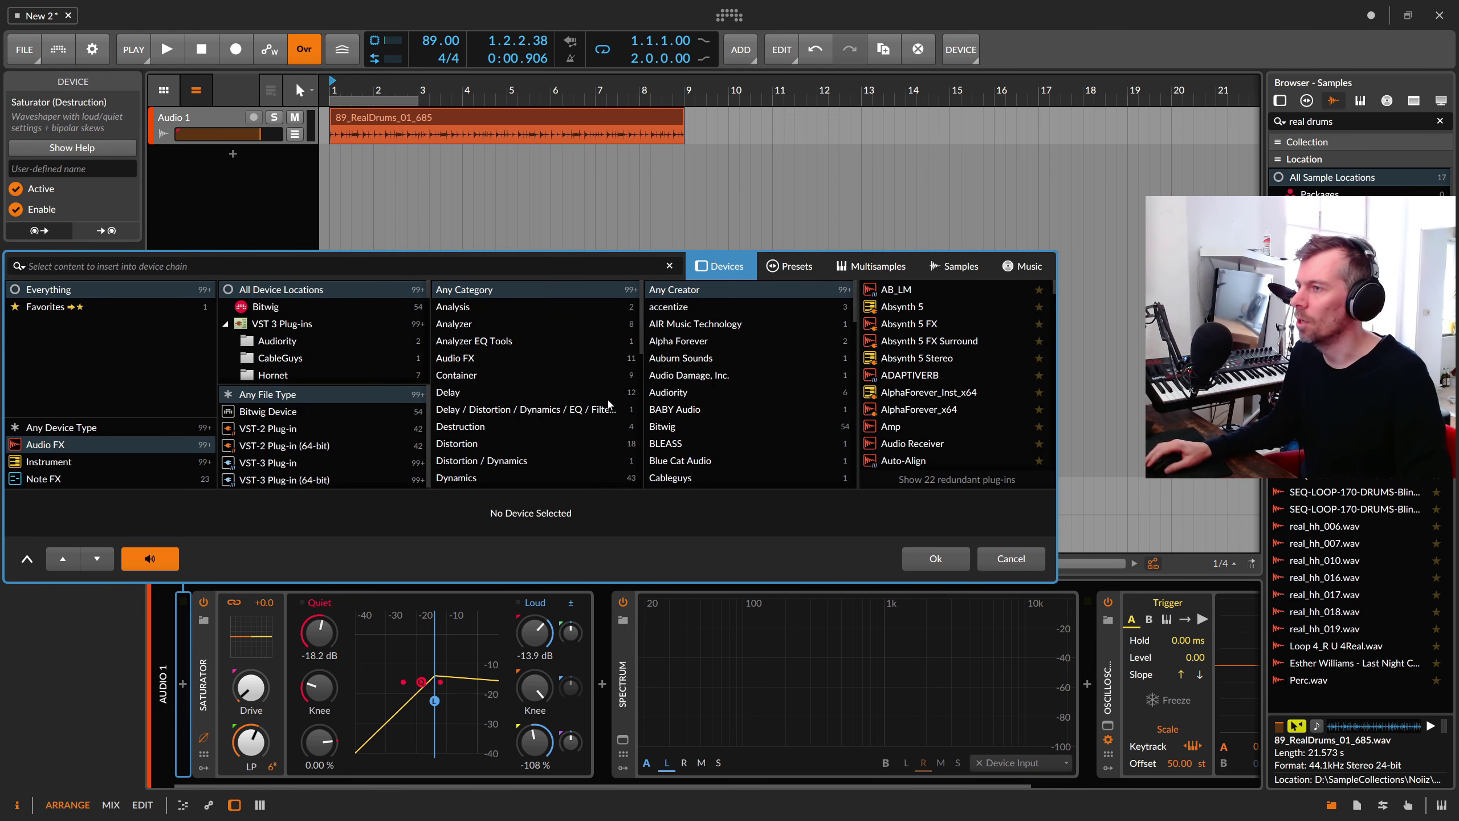
{"action": "type", "text": "KICK"}
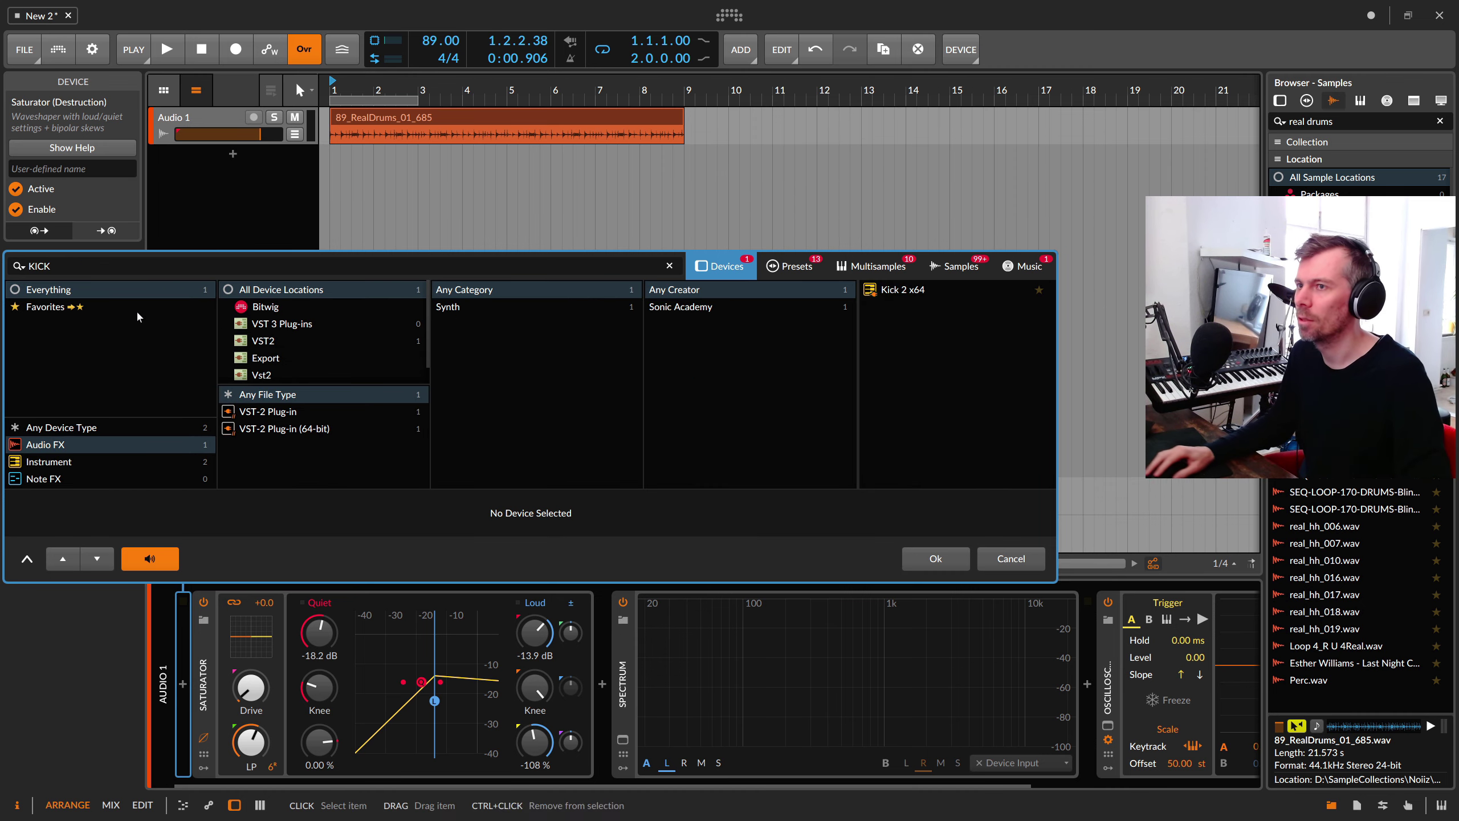
{"action": "left_click", "coordinate": [80, 426]}
{"action": "left_click", "coordinate": [902, 306]}
{"action": "double_click", "coordinate": [902, 306]}
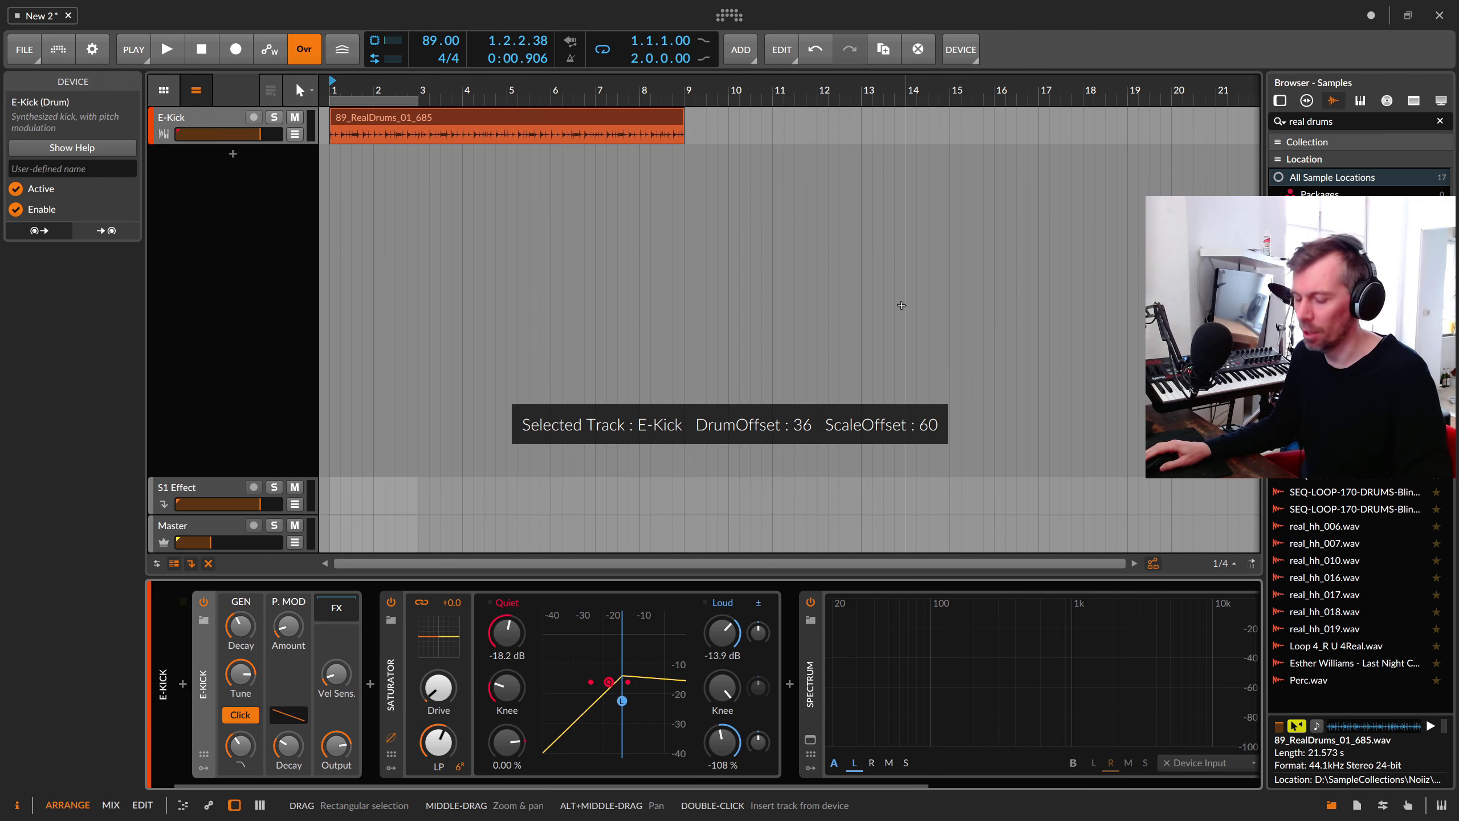
Delete the drum loop clip and create a one-bar E-Kick clip with a sixteenth C3 note at its start
{"action": "left_click", "coordinate": [371, 119]}
{"action": "key", "text": "Delete"}
{"action": "right_click", "coordinate": [207, 117]}
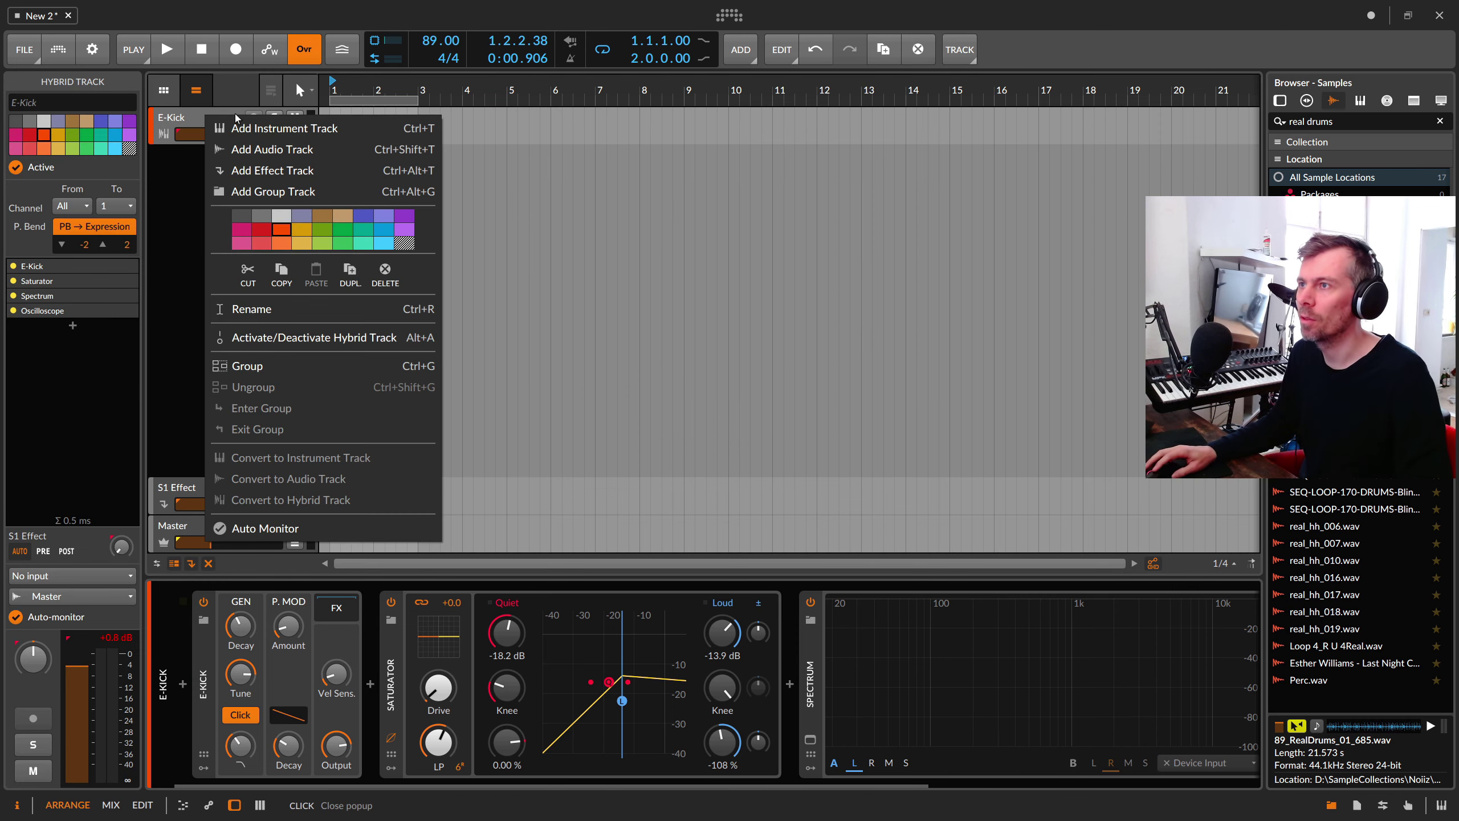
{"action": "left_click", "coordinate": [338, 108]}
{"action": "double_click", "coordinate": [338, 108]}
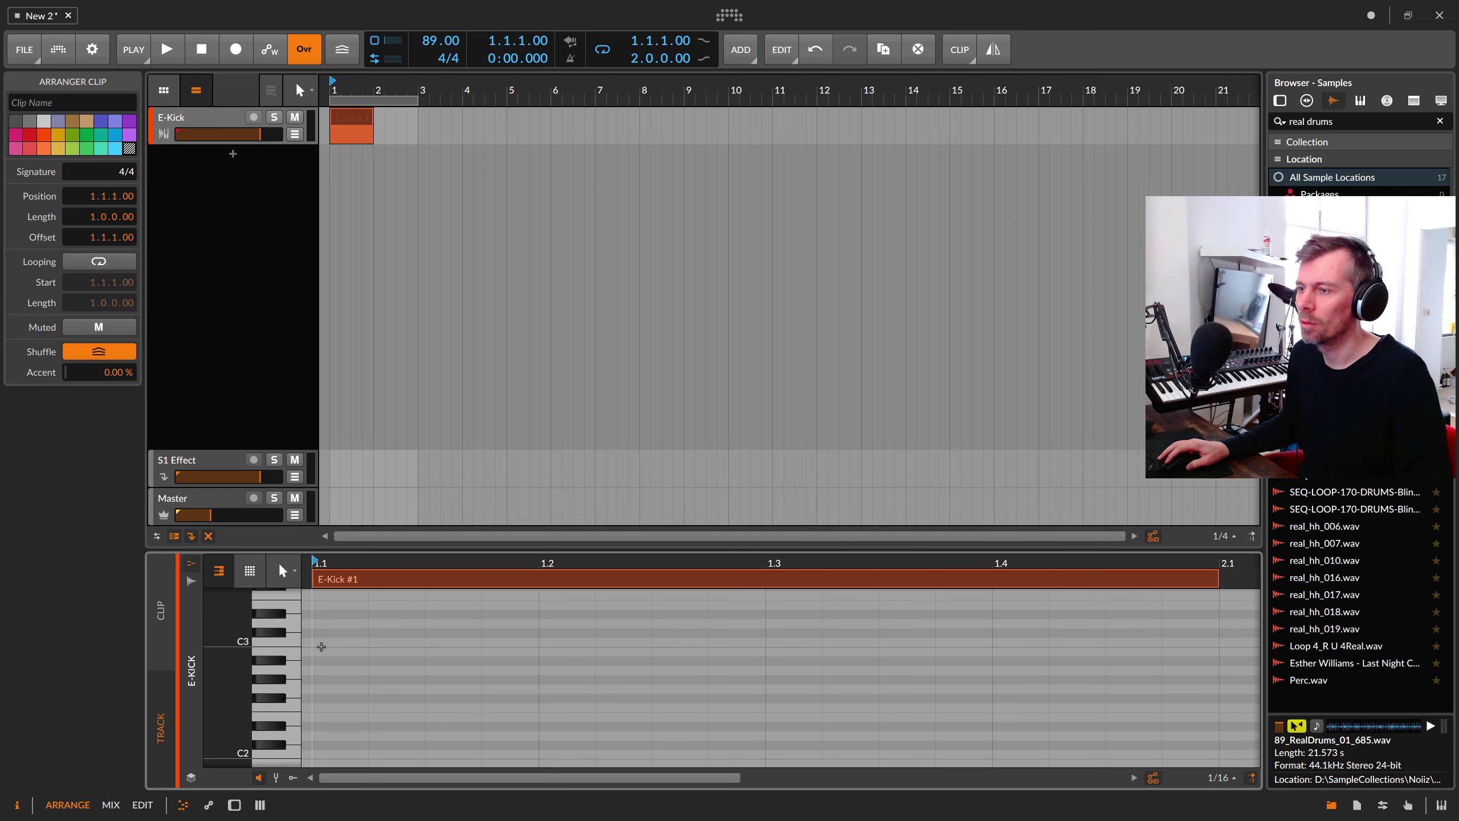
{"action": "double_click", "coordinate": [325, 634]}
{"action": "left_click_drag", "start_coordinate": [325, 634], "coordinate": [325, 643]}
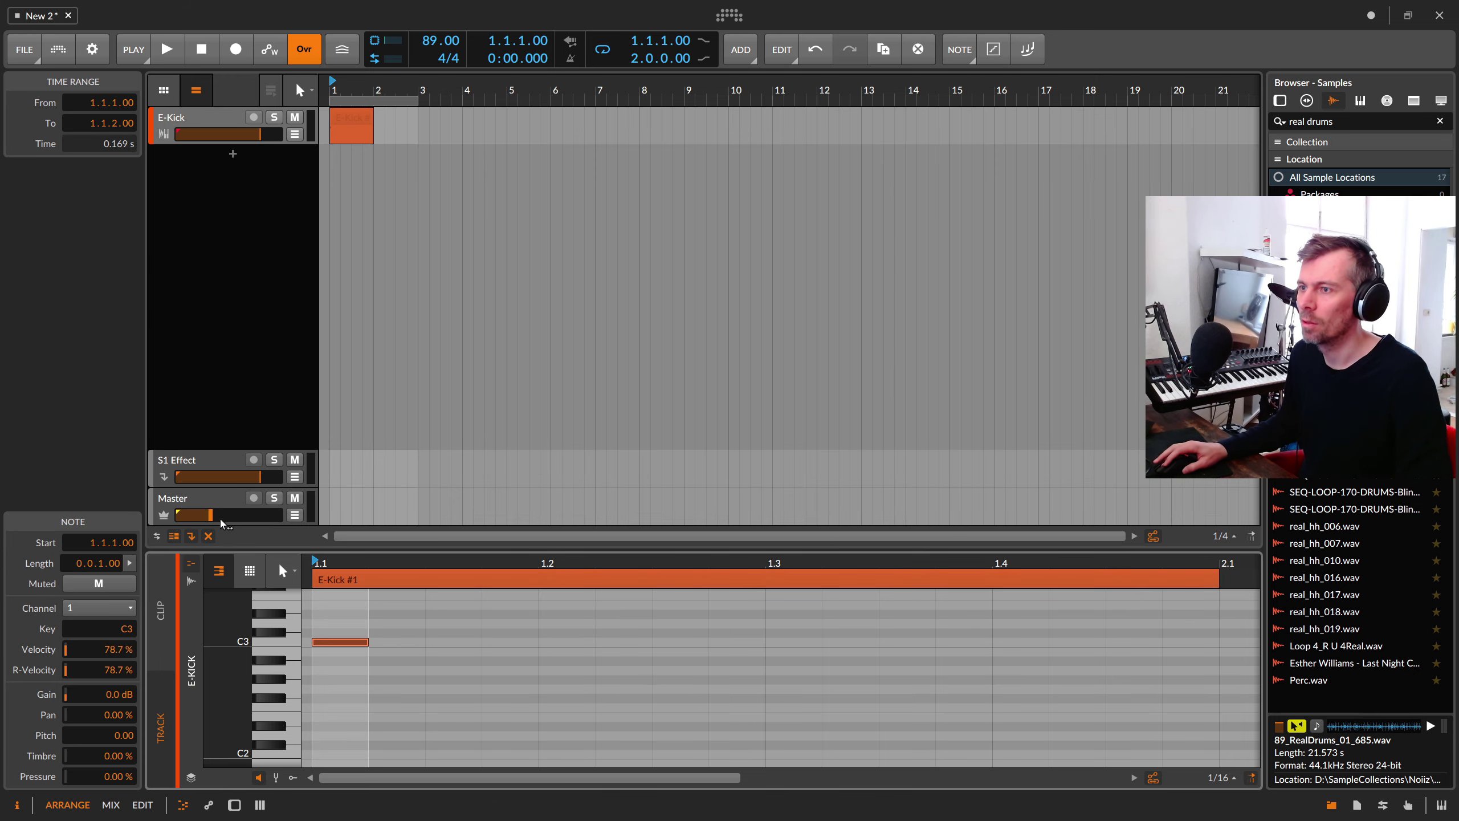
Shorten the arranger loop region to one beat, start playback and show the E-Kick track's device chain
{"action": "left_click", "coordinate": [352, 128]}
{"action": "scroll", "coordinate": [607, 104], "scroll_direction": "up", "scroll_amount": 5}
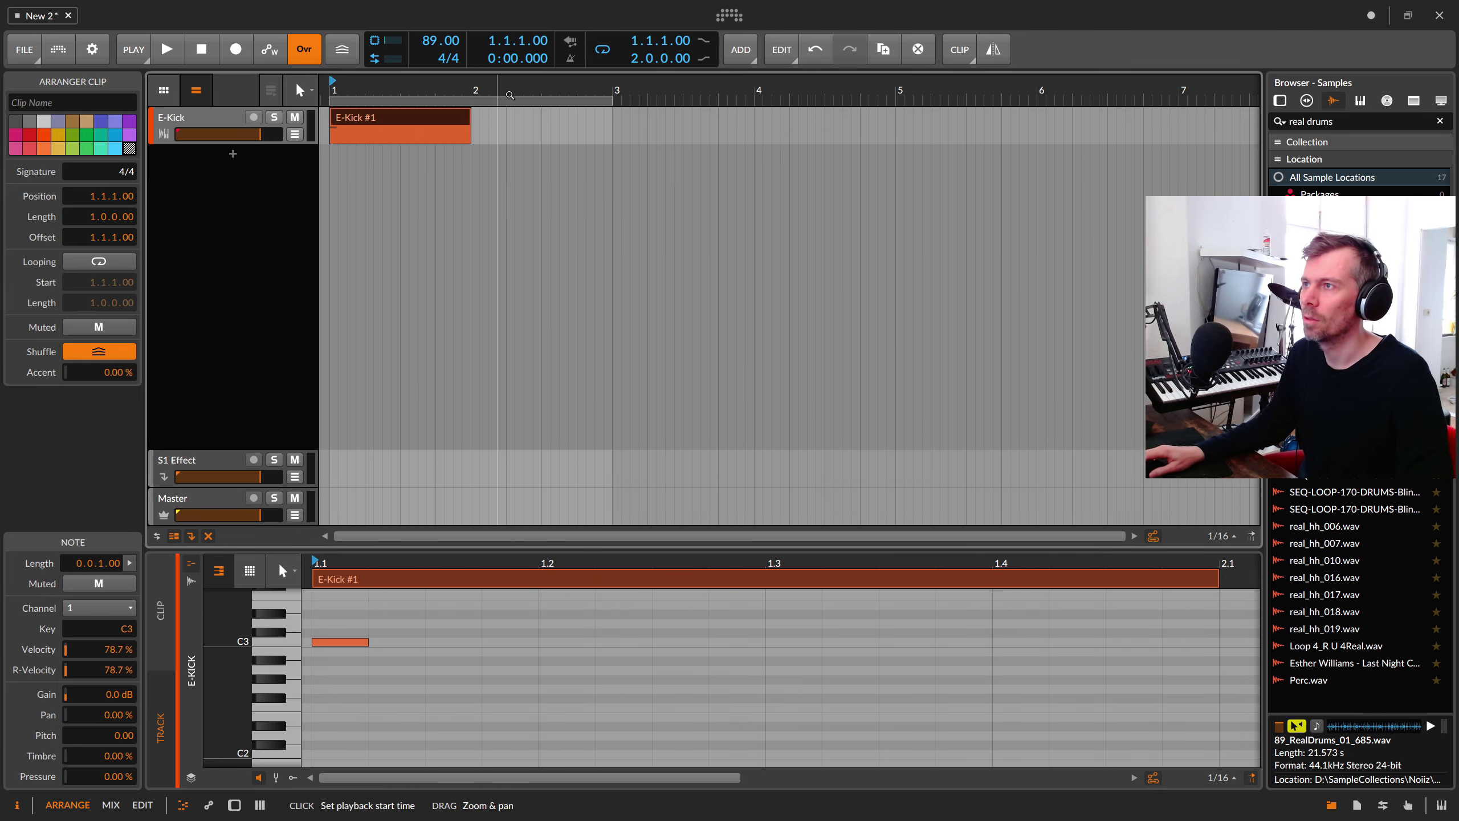
{"action": "left_click_drag", "start_coordinate": [607, 104], "coordinate": [365, 102]}
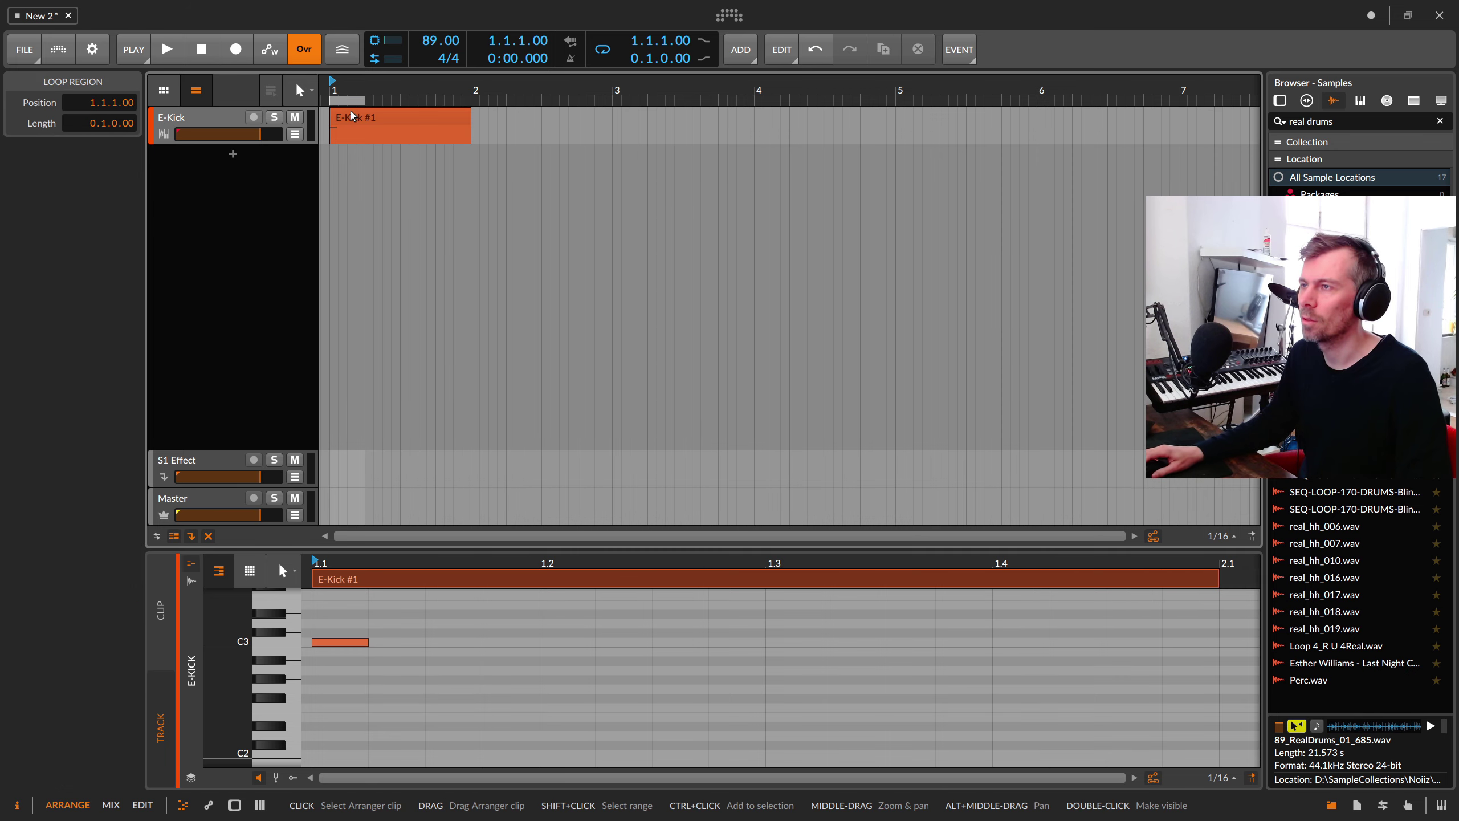
{"action": "key", "text": "space"}
{"action": "key", "text": "d"}
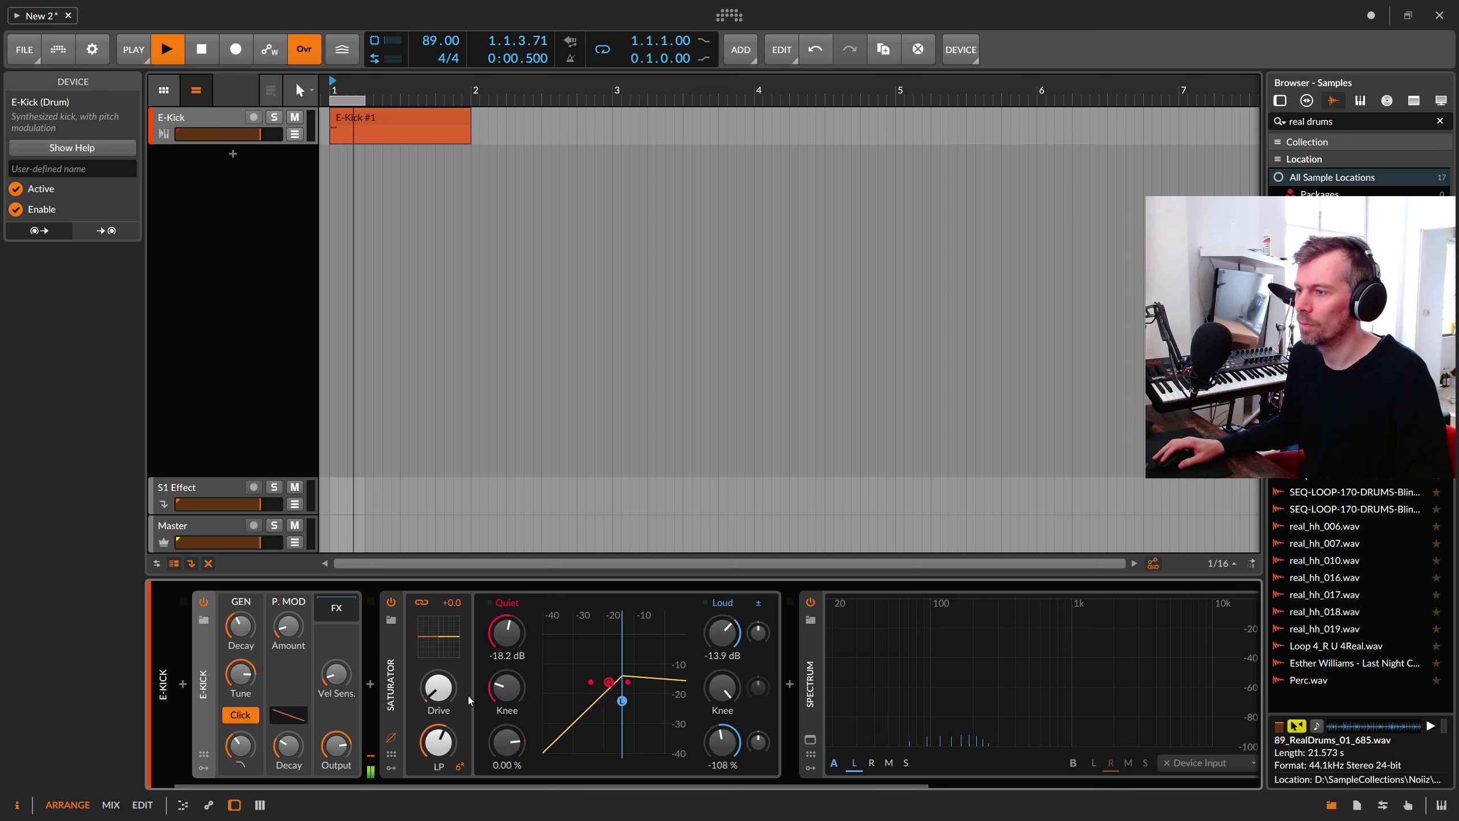
Raise the Saturator's Drive, set the Loud threshold to 0.0 dB and ratio to -103 %, and fully open the low-pass filter
{"action": "left_click_drag", "start_coordinate": [438, 688], "coordinate": [438, 682]}
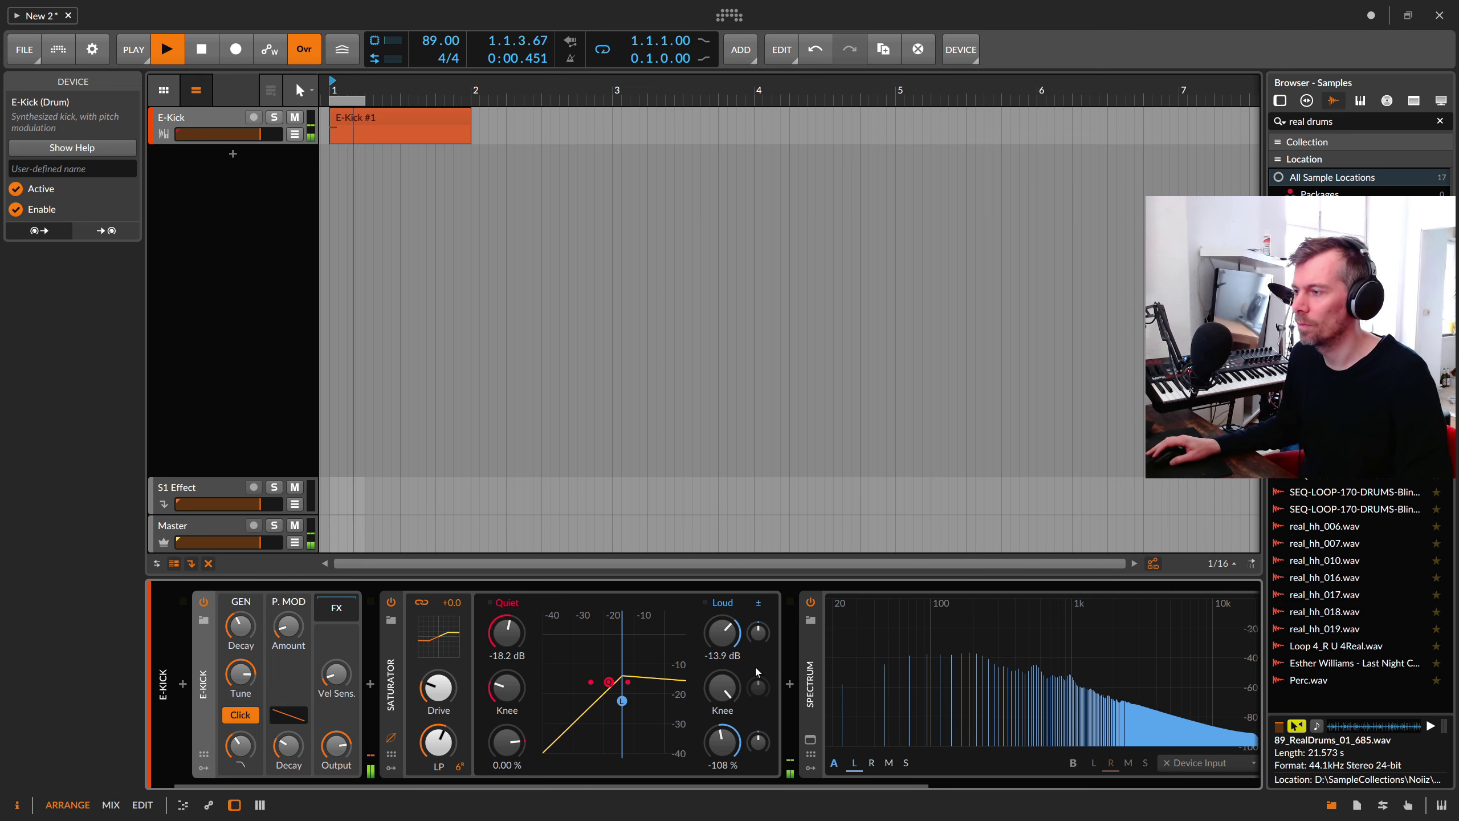
{"action": "left_click_drag", "start_coordinate": [722, 633], "coordinate": [722, 557]}
{"action": "left_click_drag", "start_coordinate": [722, 742], "coordinate": [722, 737]}
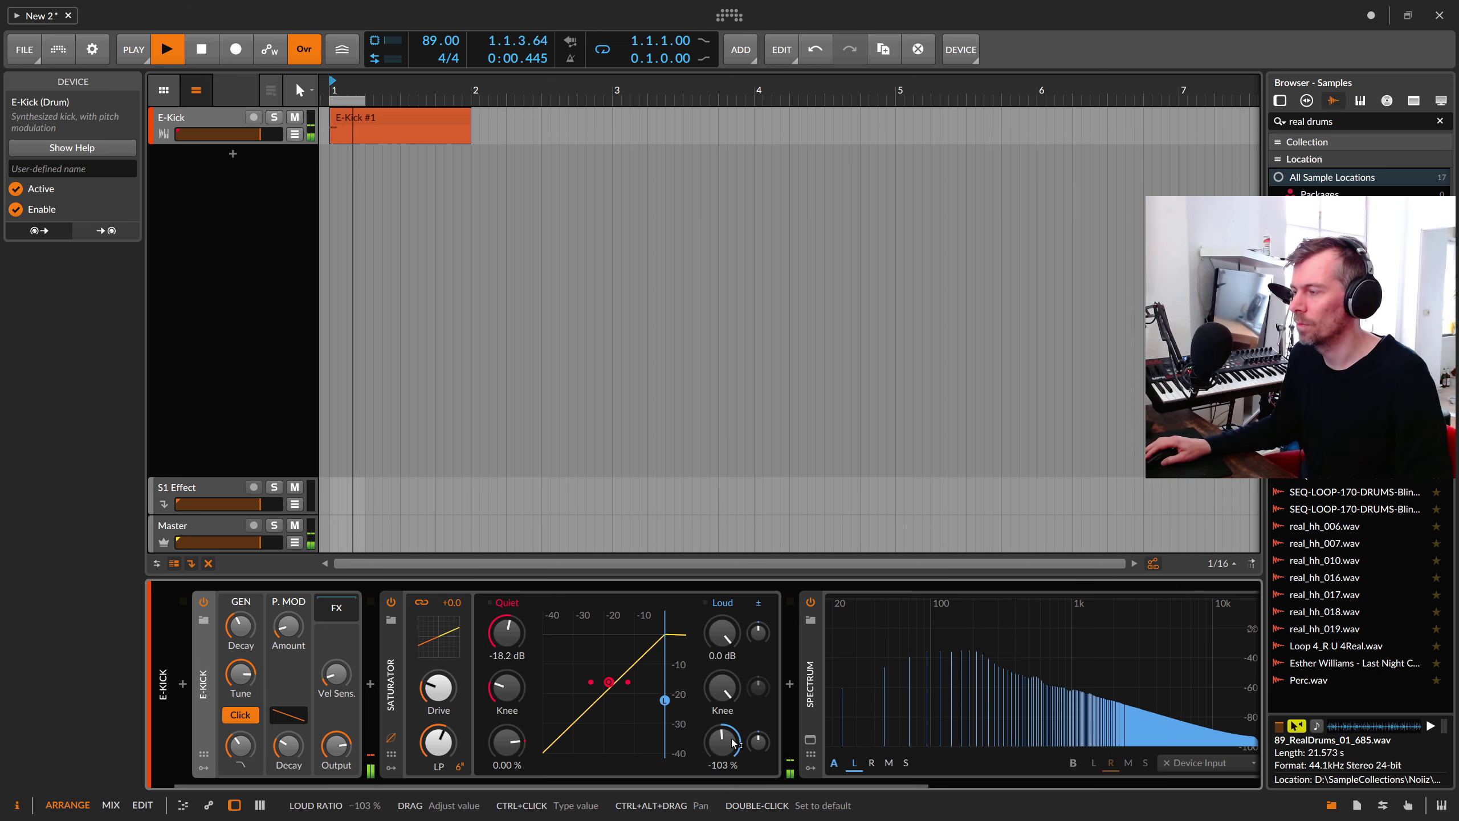
{"action": "left_click_drag", "start_coordinate": [442, 747], "coordinate": [440, 678]}
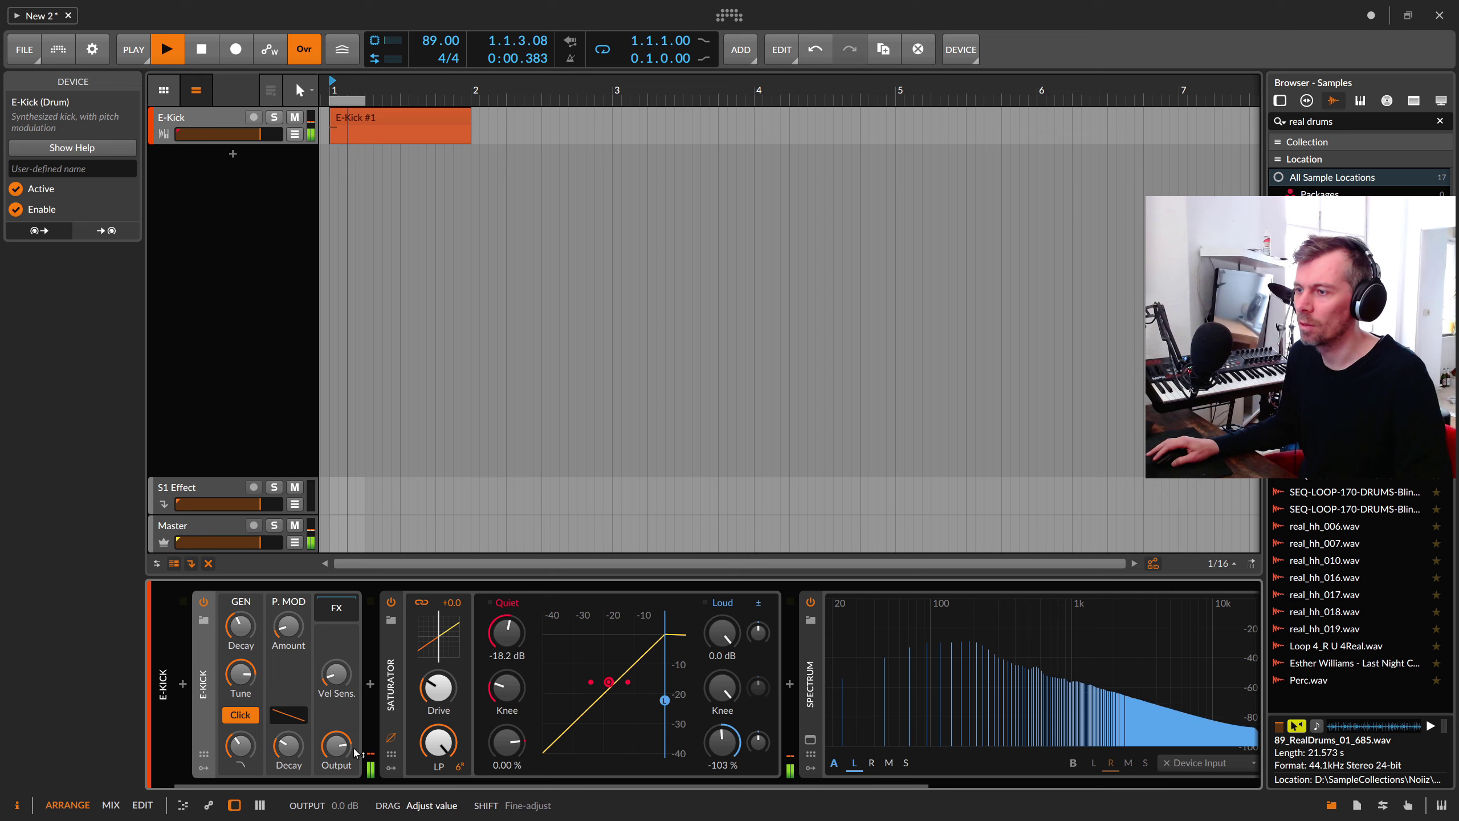
Fine-tune the Saturator's Drive, set the E-Kick's oscillator tuning to 59.9 Hz and lengthen its amplitude decay
{"action": "left_click_drag", "start_coordinate": [439, 700], "coordinate": [439, 699]}
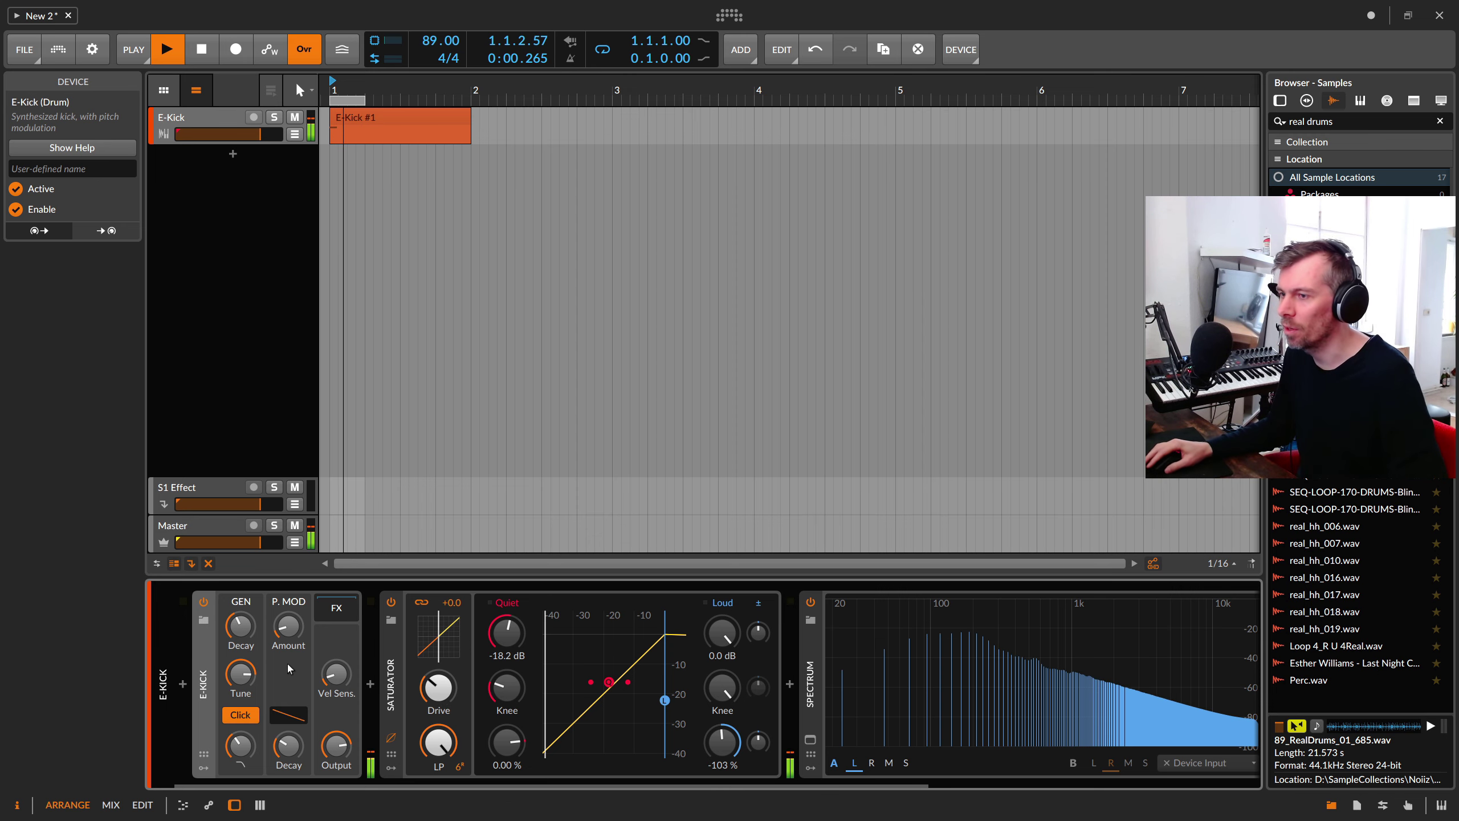
{"action": "left_click_drag", "start_coordinate": [247, 683], "coordinate": [246, 683]}
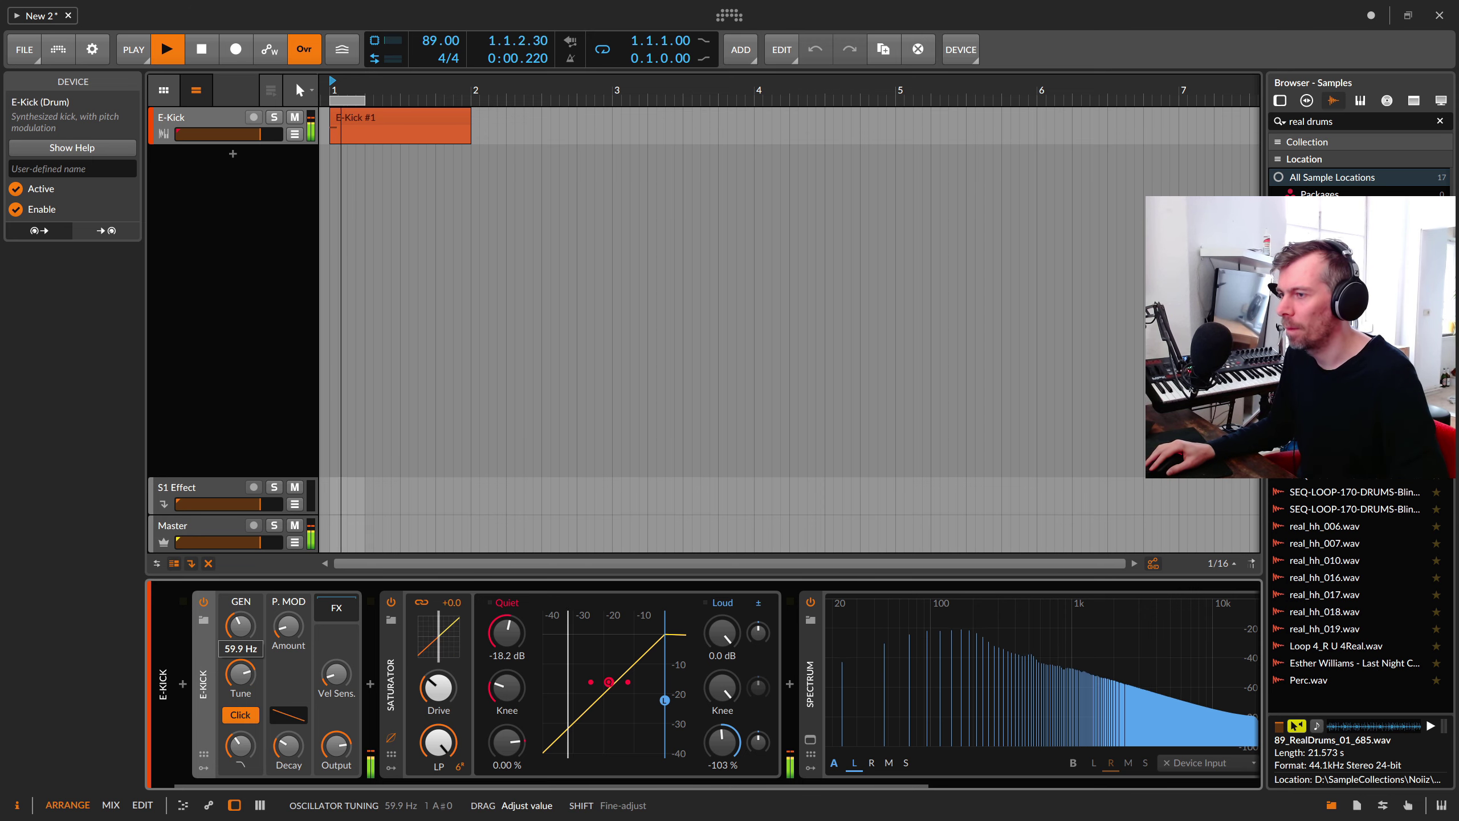
{"action": "left_click_drag", "start_coordinate": [240, 625], "coordinate": [241, 626]}
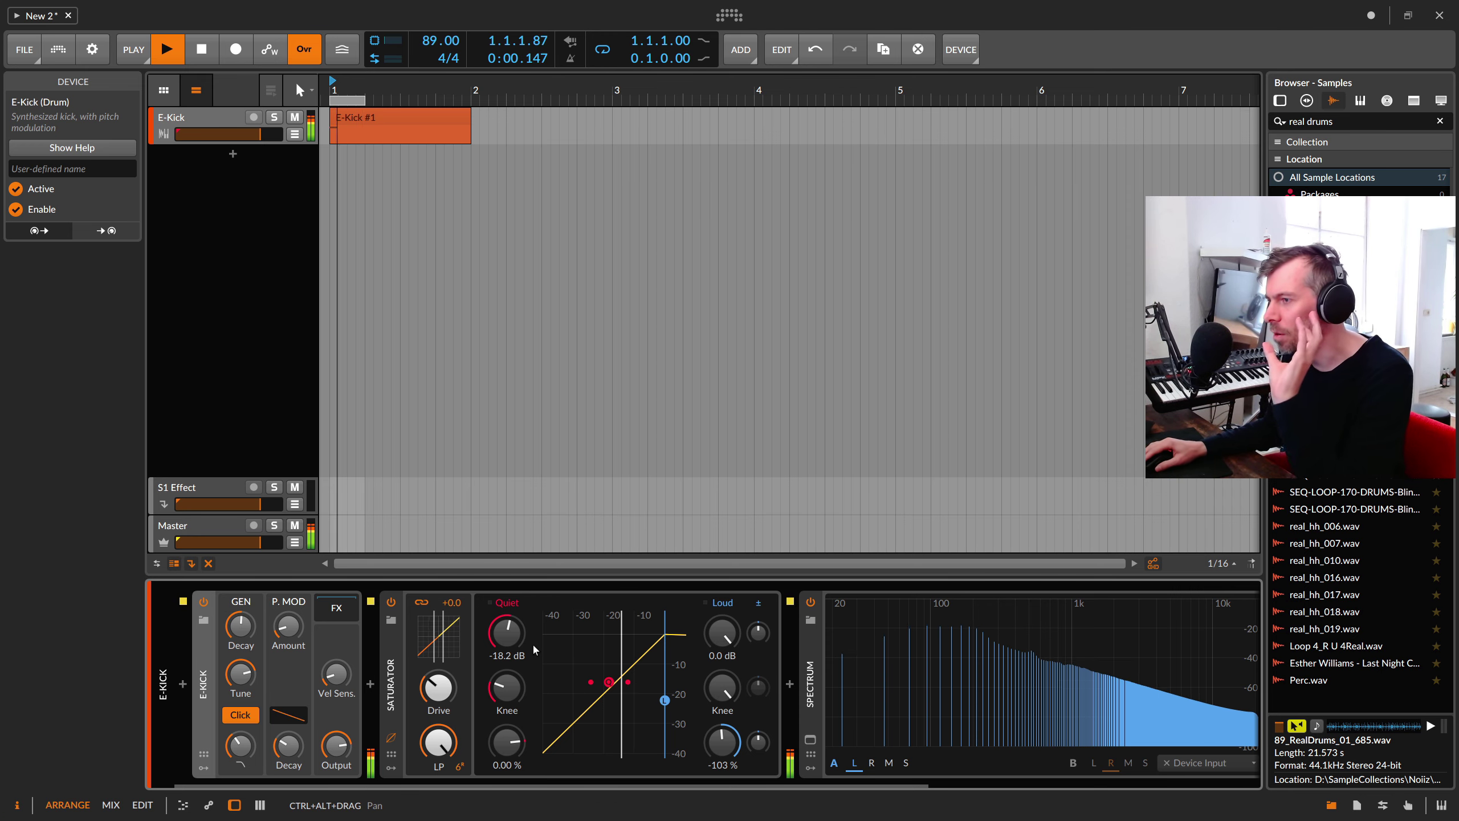
Set the Quiet threshold to -21.2 dB with a -74.0 % ratio, and the Loud threshold to -5.0 dB with a wider knee and -59.7 % ratio
{"action": "left_click_drag", "start_coordinate": [533, 649], "coordinate": [533, 664]}
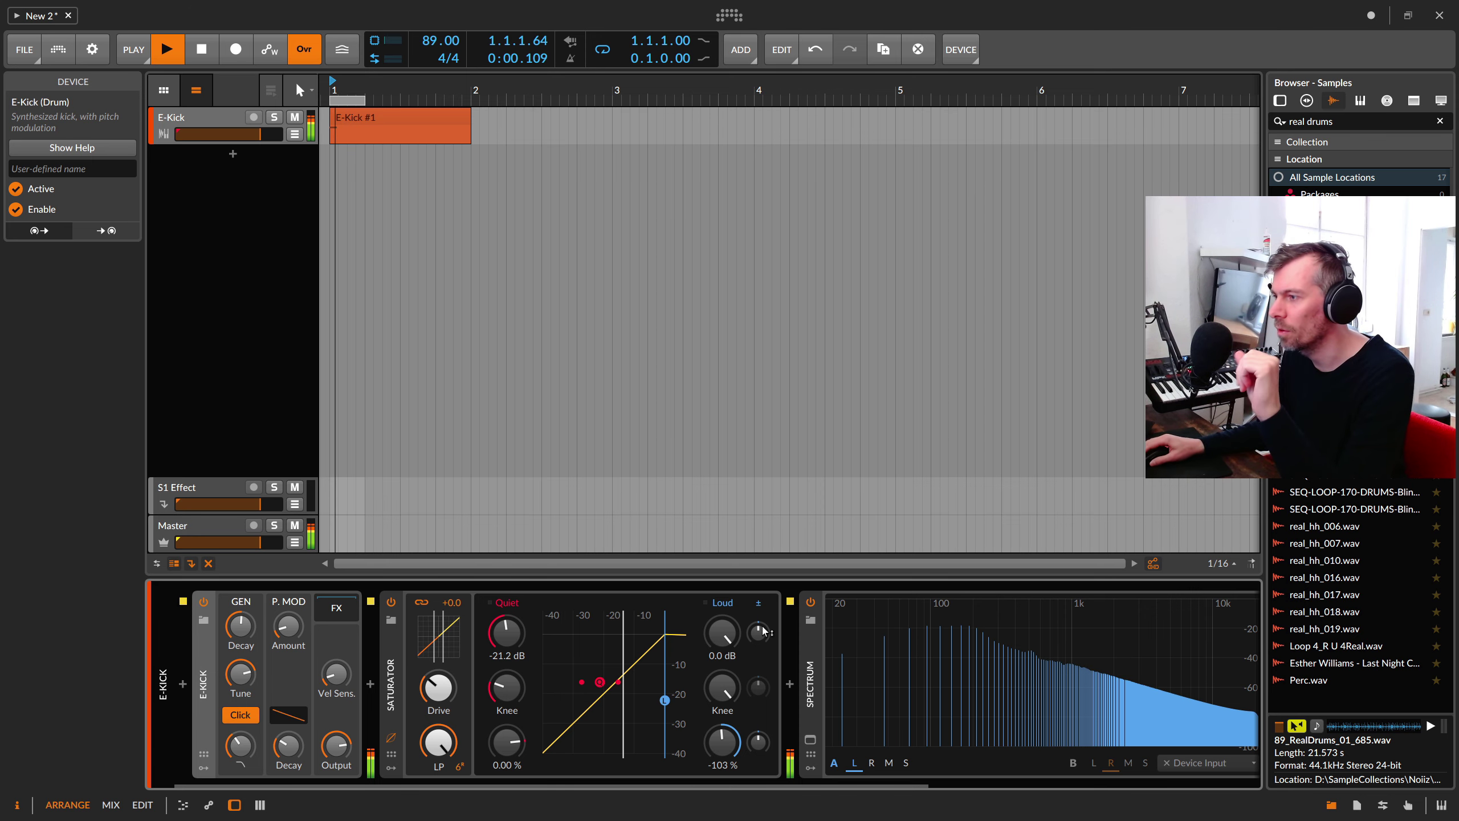
{"action": "left_click_drag", "start_coordinate": [722, 632], "coordinate": [722, 656]}
{"action": "left_click_drag", "start_coordinate": [507, 741], "coordinate": [507, 761]}
{"action": "left_click_drag", "start_coordinate": [733, 636], "coordinate": [733, 633]}
{"action": "left_click_drag", "start_coordinate": [733, 691], "coordinate": [727, 732]}
{"action": "left_click_drag", "start_coordinate": [725, 636], "coordinate": [725, 630]}
{"action": "left_click_drag", "start_coordinate": [508, 746], "coordinate": [507, 741]}
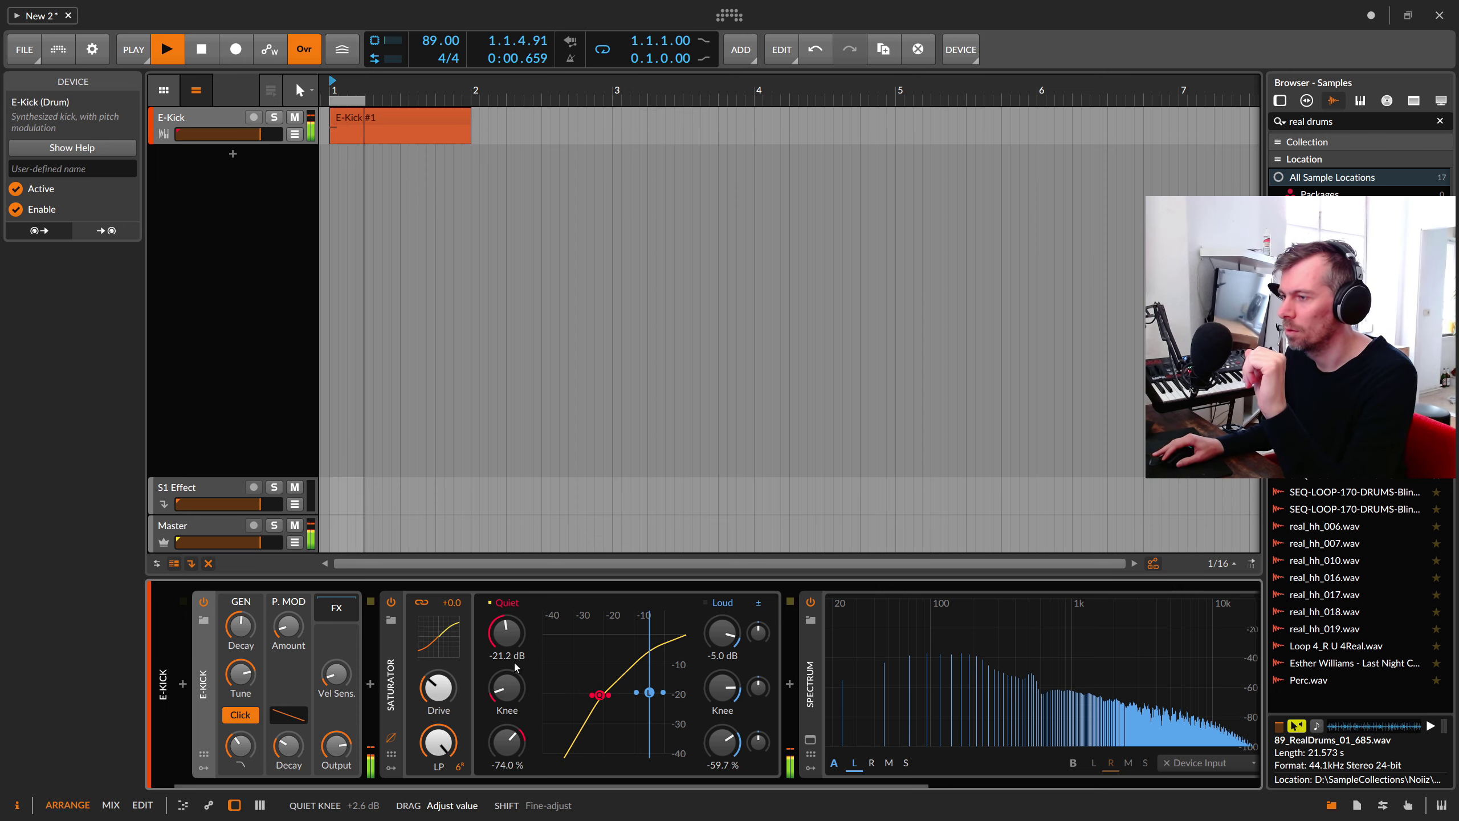
Set the Quiet threshold to -27.9 dB and its ratio to 23.0 %, raise the Drive and lower the low-pass cutoff
{"action": "left_click_drag", "start_coordinate": [506, 632], "coordinate": [505, 640]}
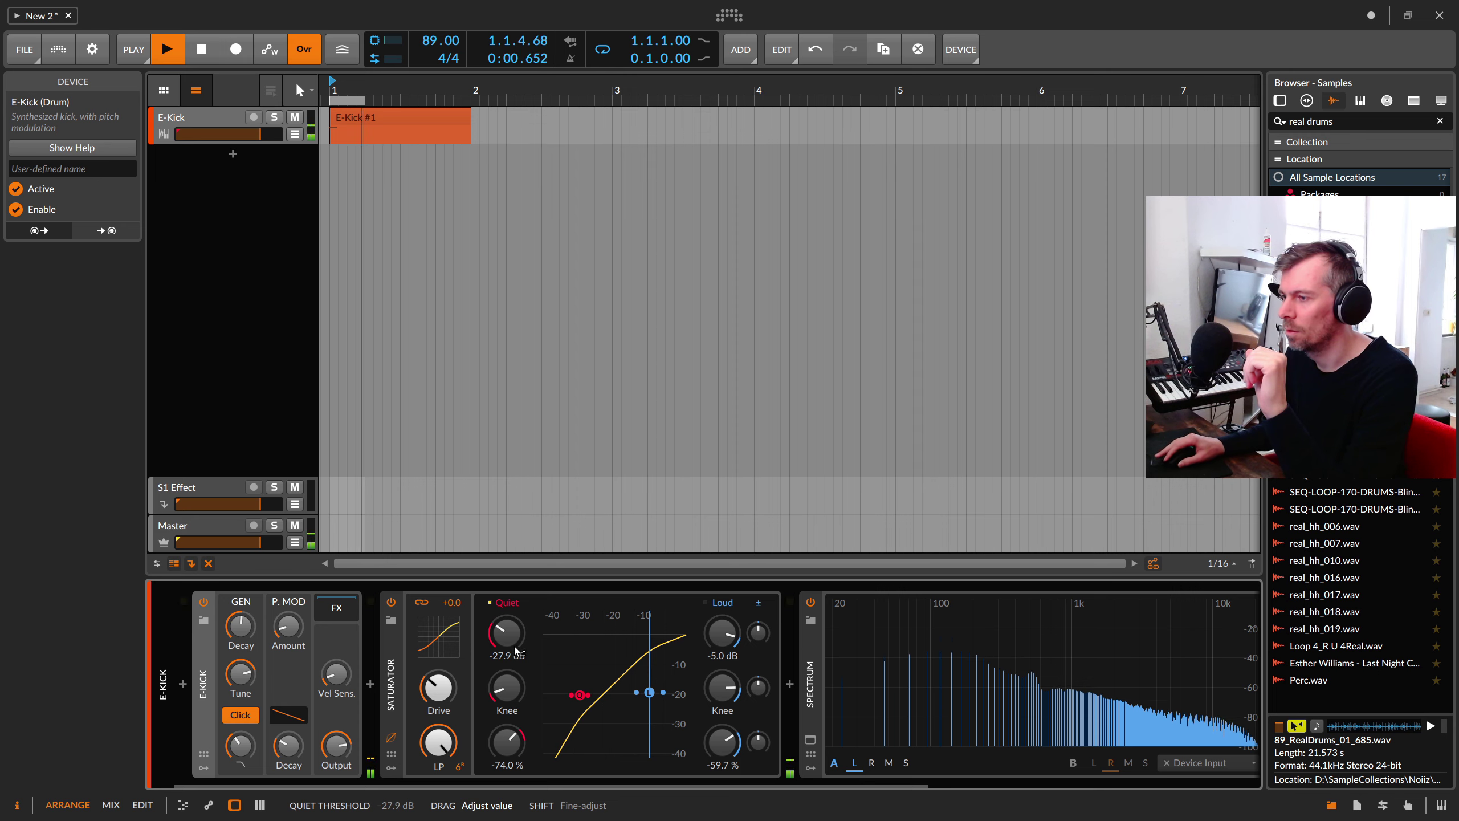
{"action": "left_click_drag", "start_coordinate": [507, 743], "coordinate": [506, 708]}
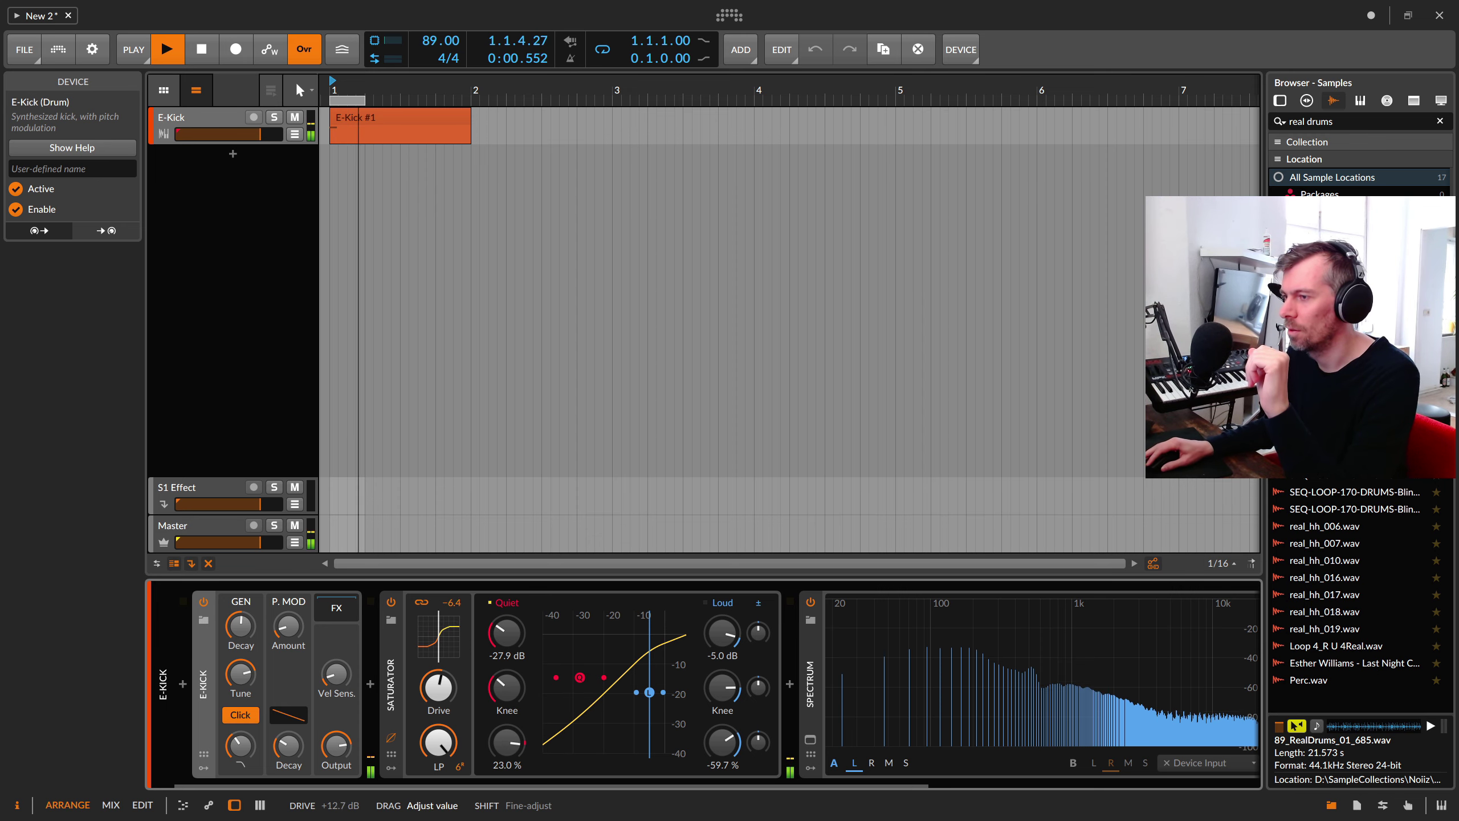
{"action": "left_click_drag", "start_coordinate": [437, 741], "coordinate": [438, 756]}
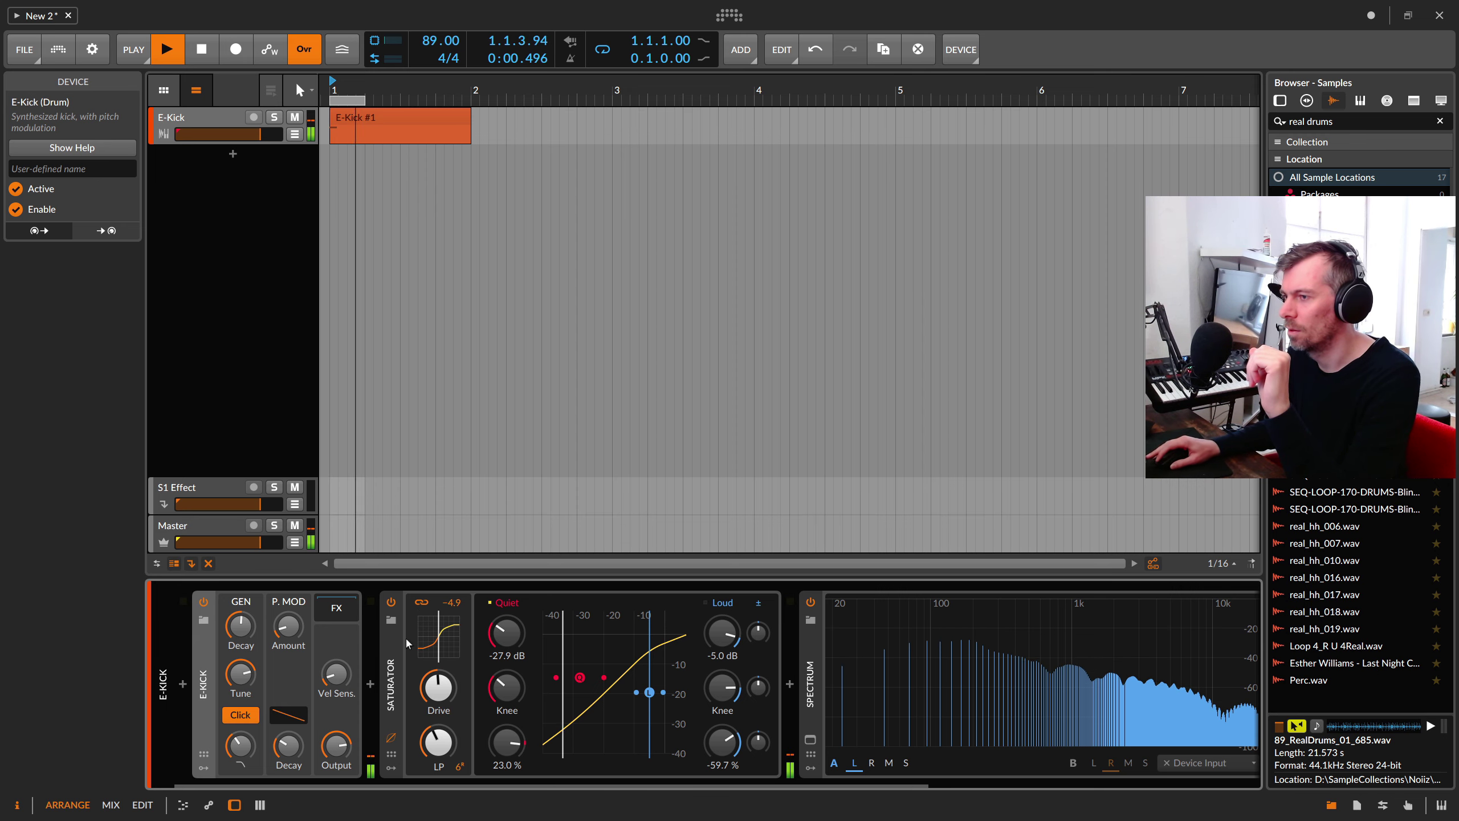
Compare the kick with the Saturator bypassed and enabled, set the Quiet threshold to -25.9 dB, and stop playback
{"action": "left_click", "coordinate": [392, 601]}
{"action": "left_click", "coordinate": [391, 602]}
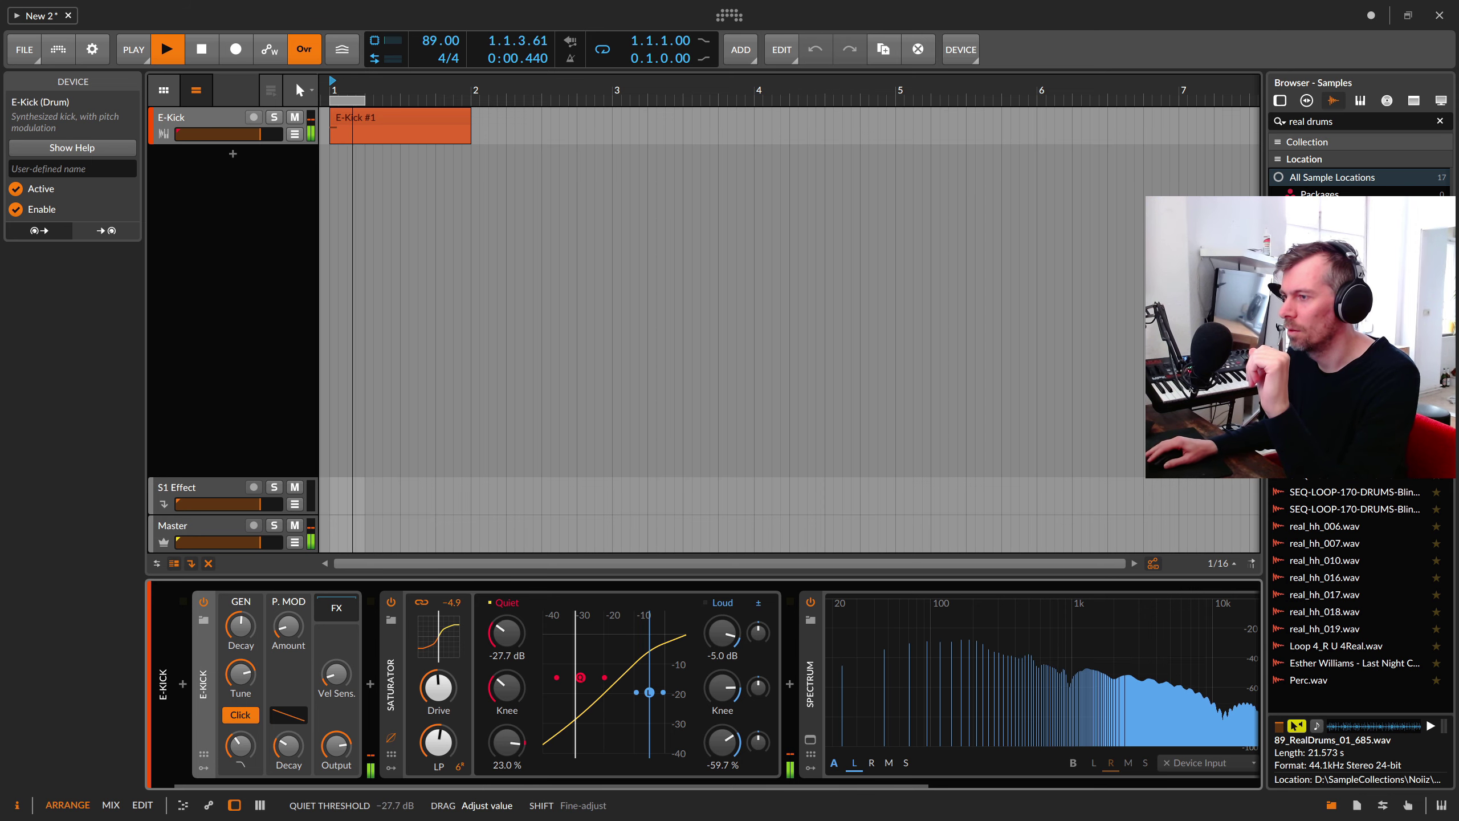
{"action": "left_click", "coordinate": [400, 703]}
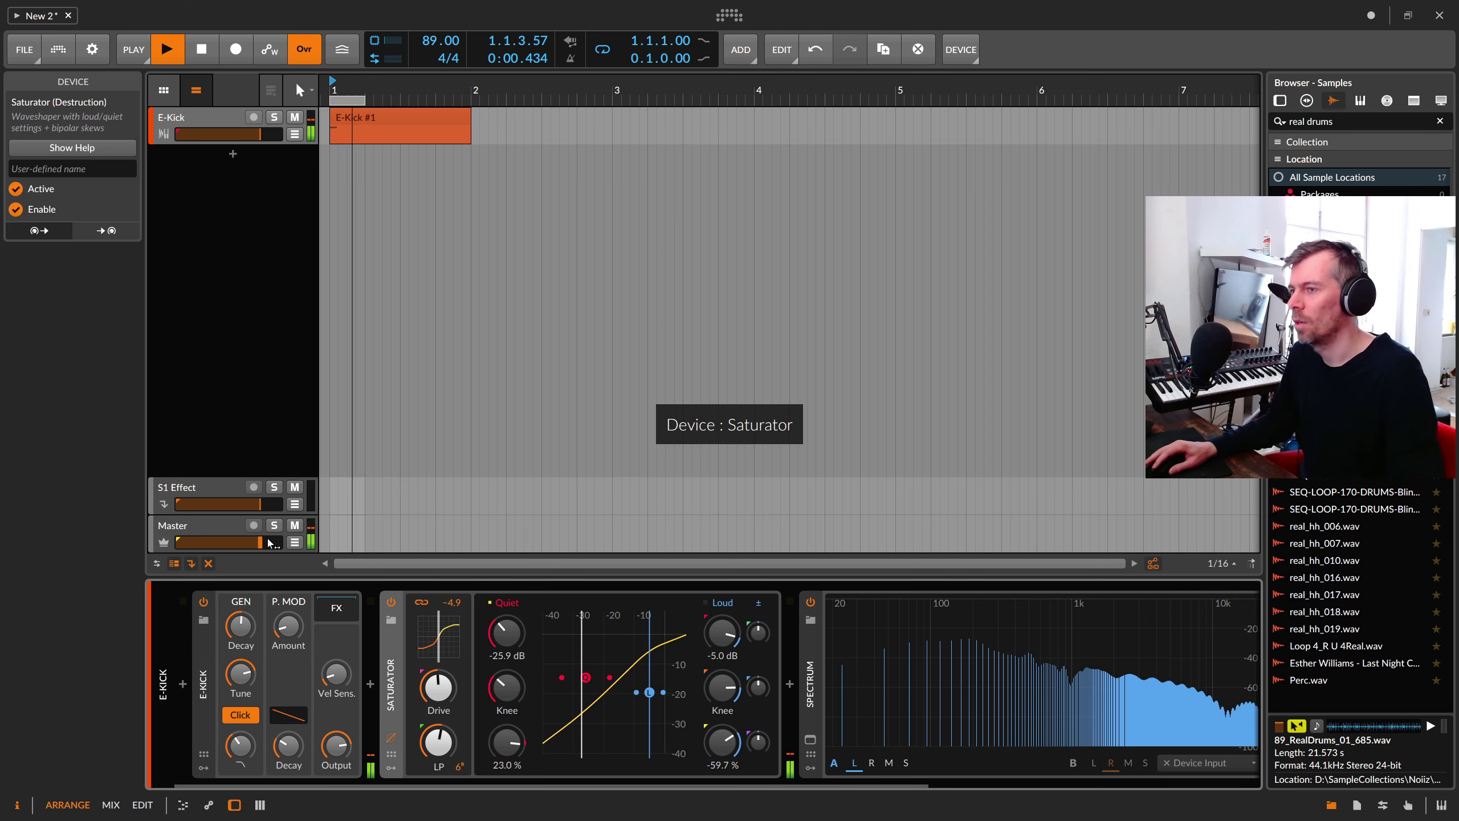
{"action": "left_click", "coordinate": [244, 426]}
{"action": "key", "text": "space"}
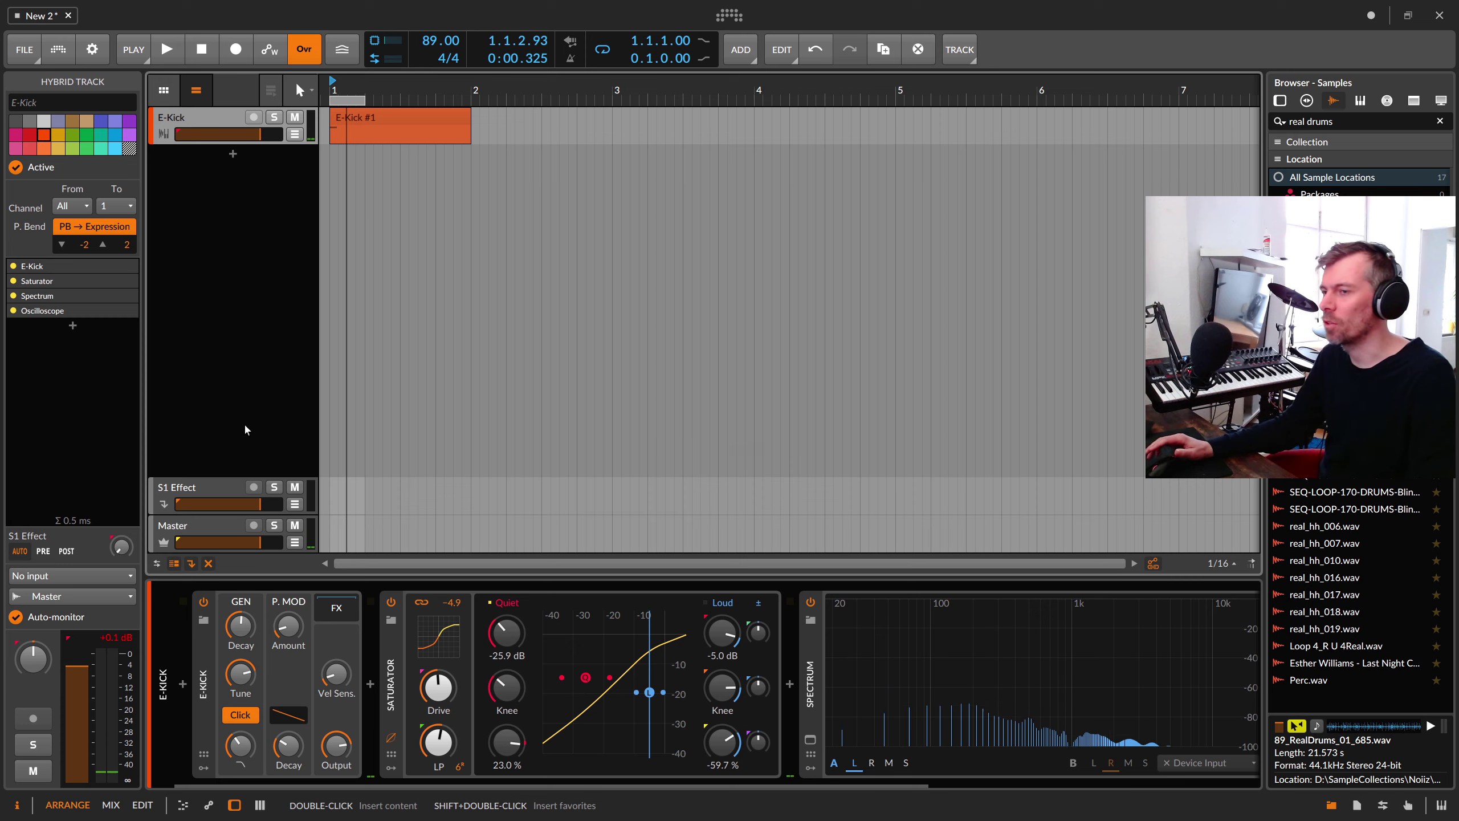